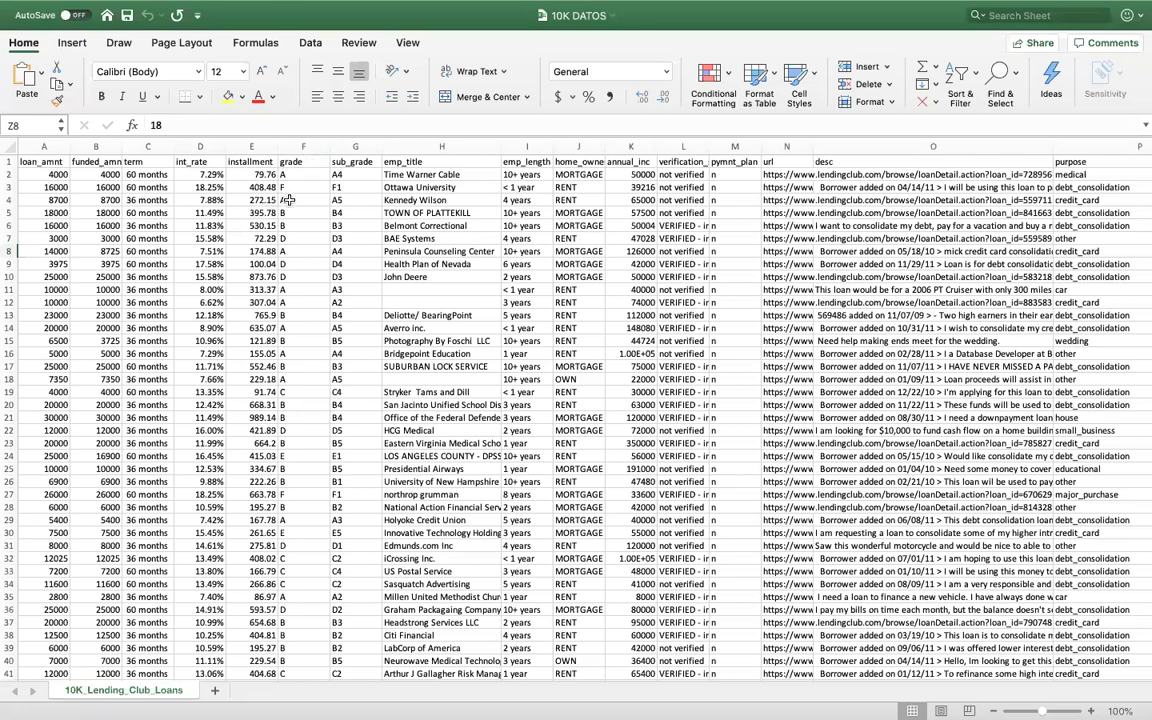
Examine the employer title and employment length columns of the lending data, including the blank emp_title in row 11
scroll(400, 200, "right", 3)
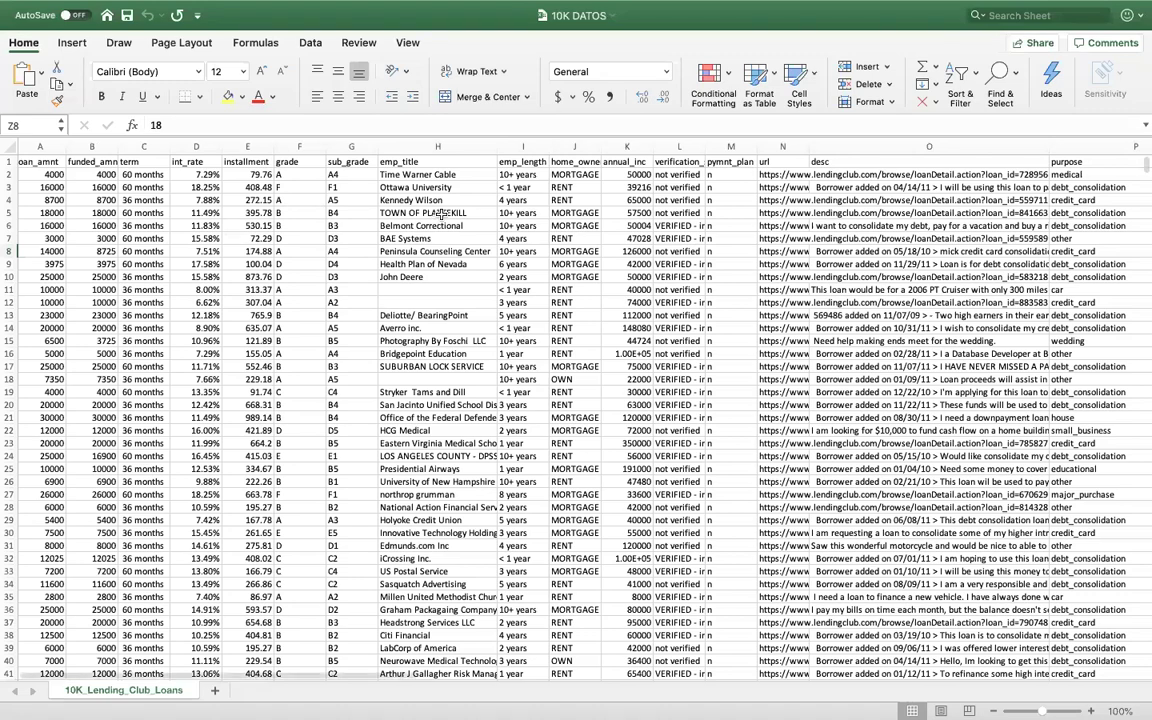
scroll(441, 213, "right", 3)
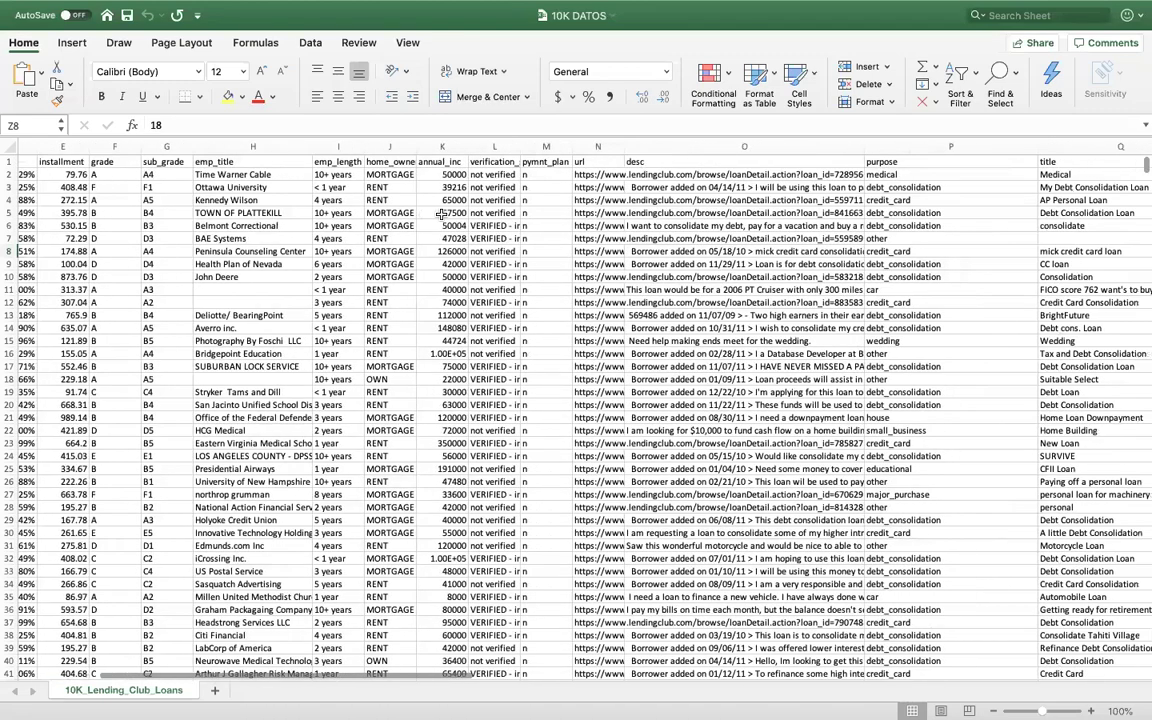
left_click(241, 288)
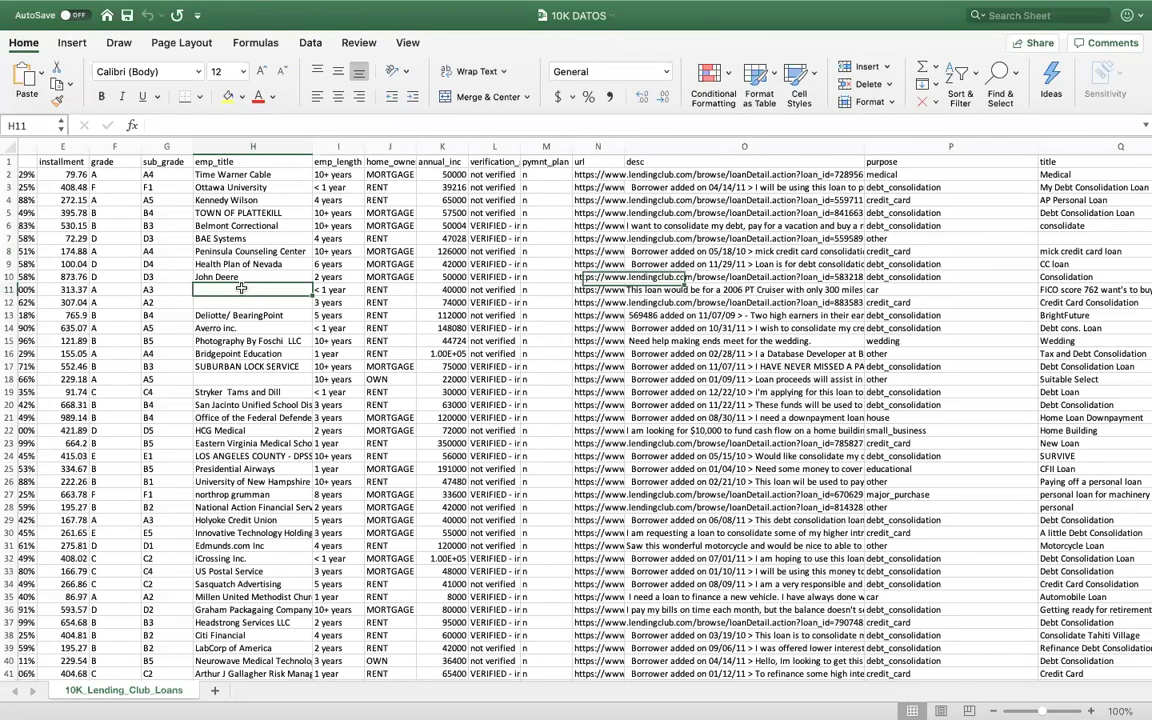
left_click(329, 176)
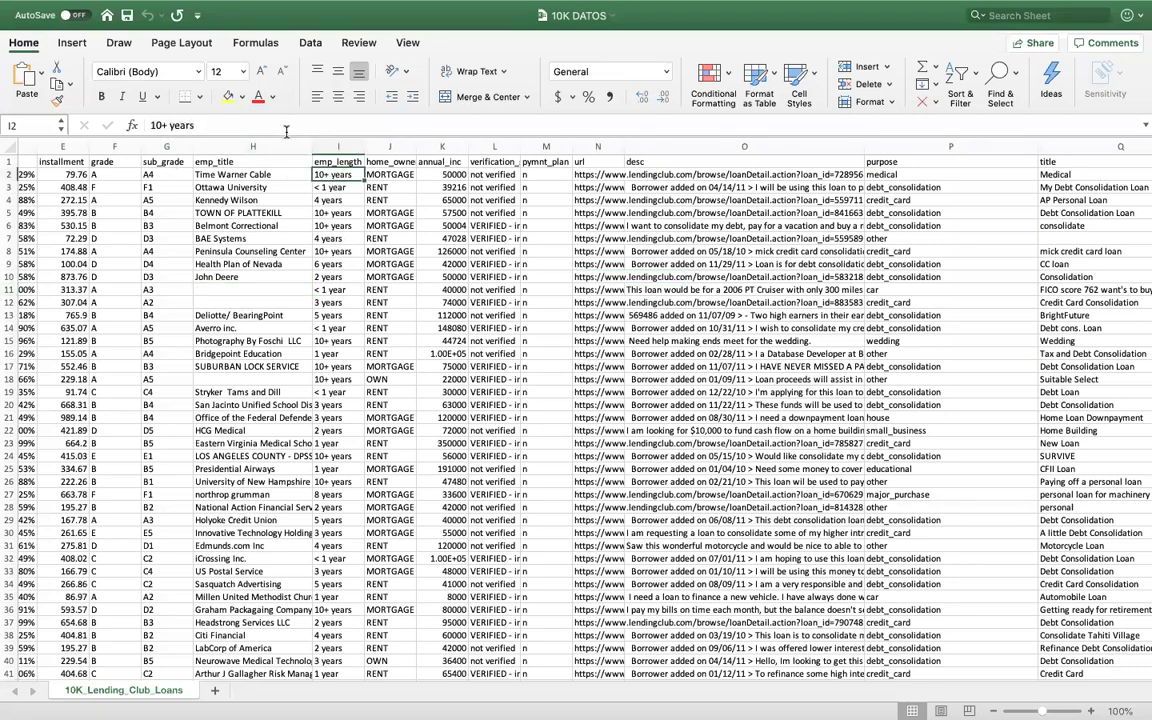
left_click(318, 186)
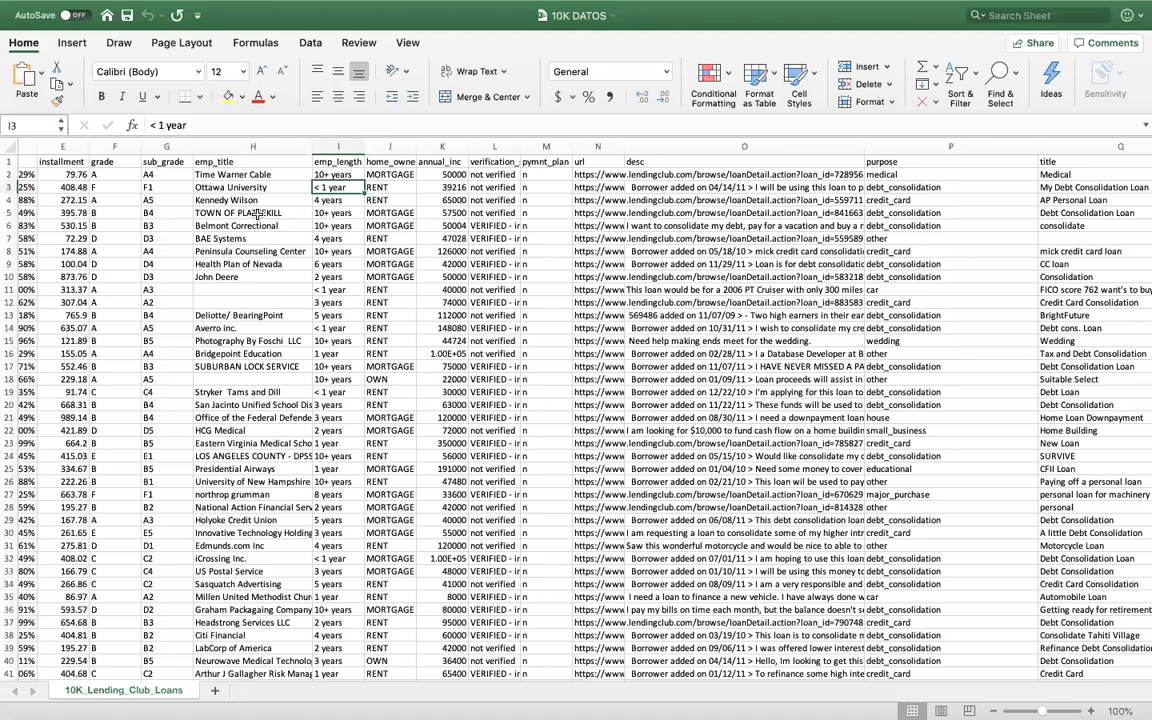
Read the full borrower description in row 3 of the desc column and look over the neighbouring purpose column
scroll(257, 213, "right", 5)
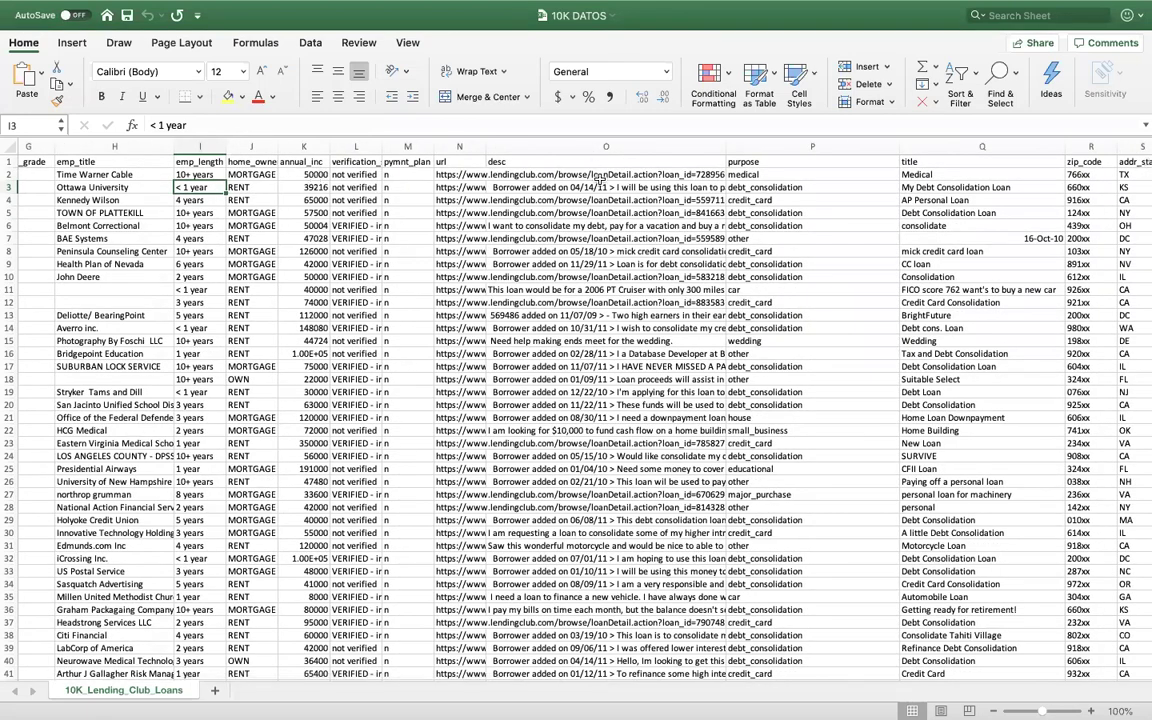
key("Right")
key("Right")
key("Right")
key("Right")
key("Right")
key("Right")
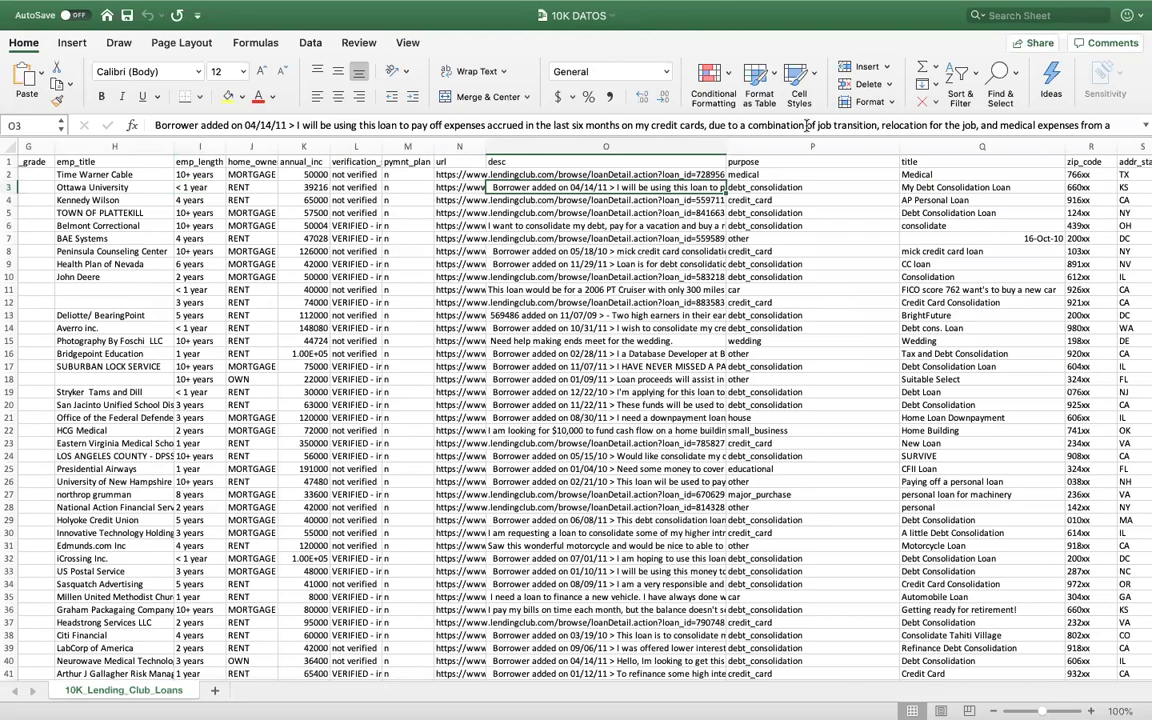
scroll(797, 257, "right", 3)
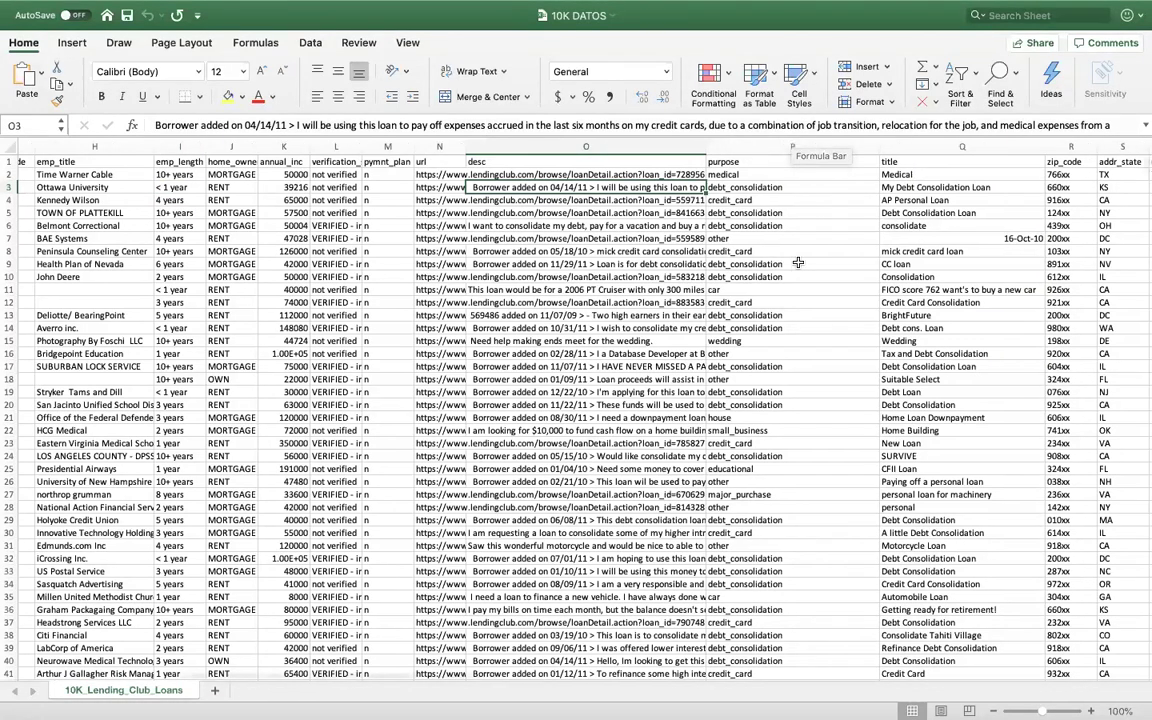
scroll(798, 262, "right", 1)
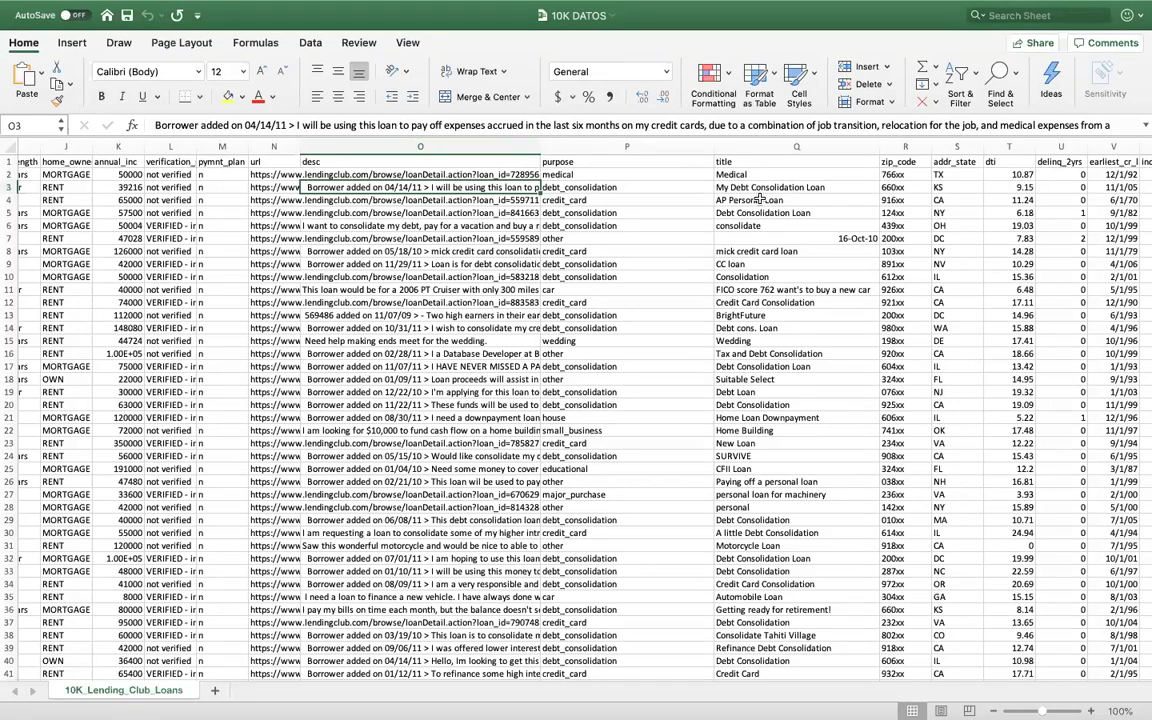
Examine the row 2 values for zip_code, addr_state, dti, delinquencies, earliest credit line and inquiries in the last six months
scroll(888, 280, "right", 5)
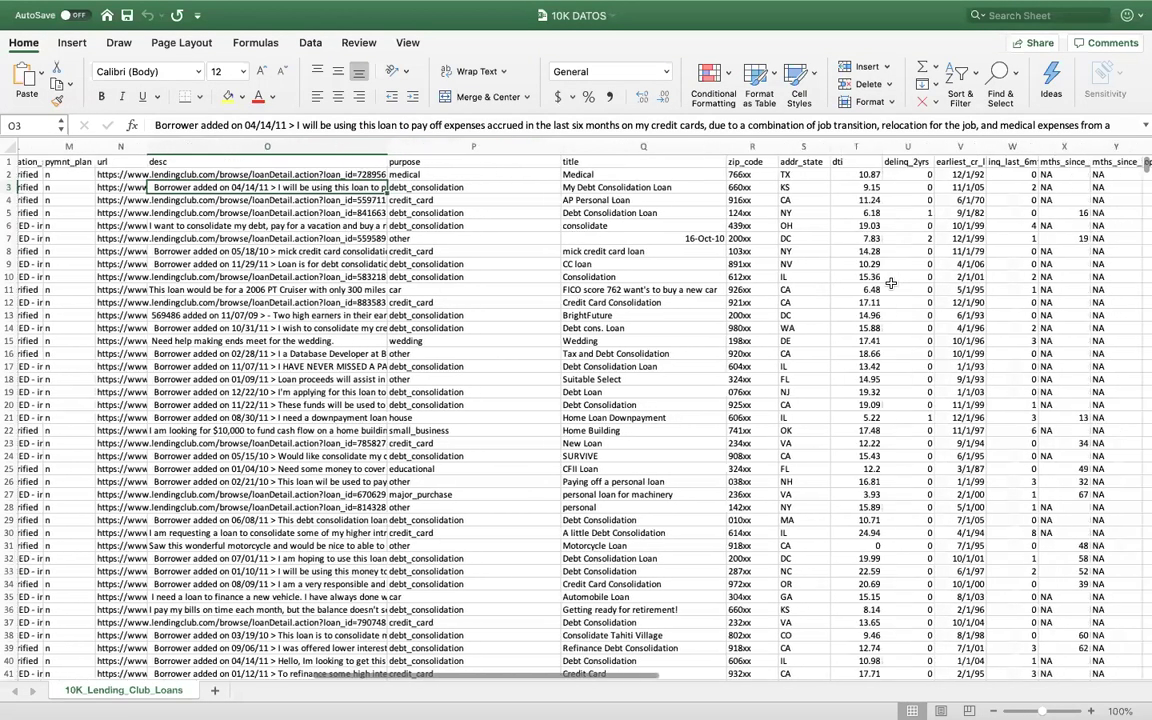
scroll(890, 283, "right", 2)
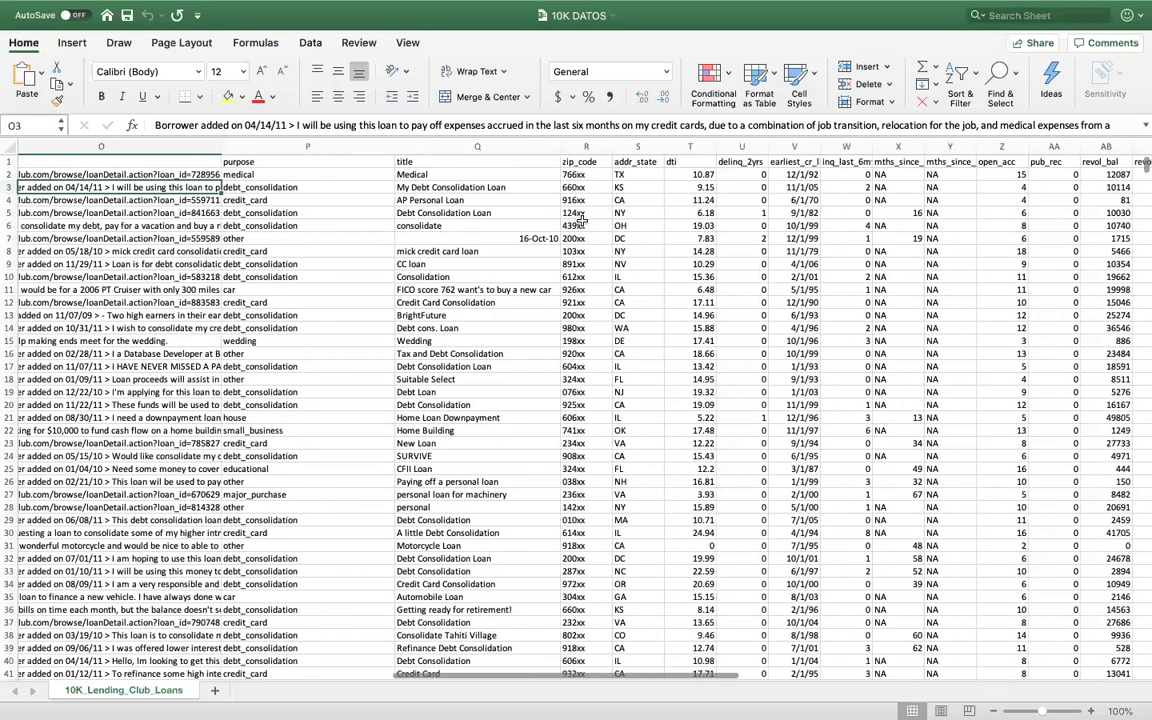
left_click(575, 175)
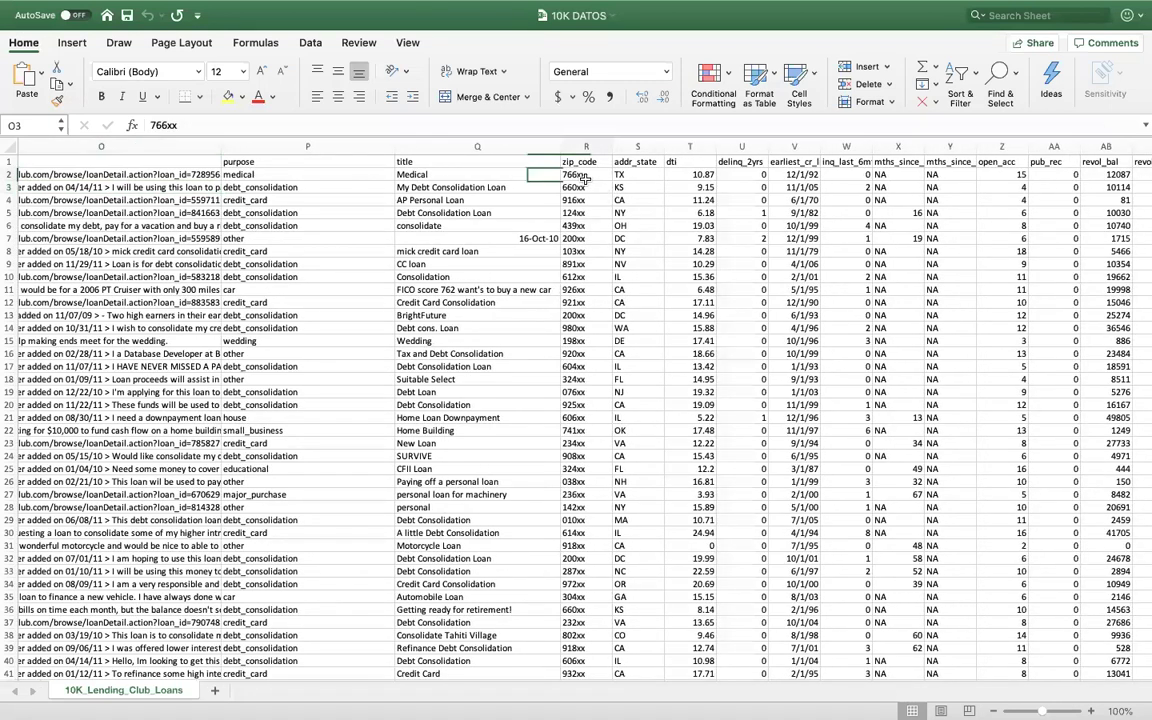
left_click(634, 178)
scroll(650, 214, "right", 1)
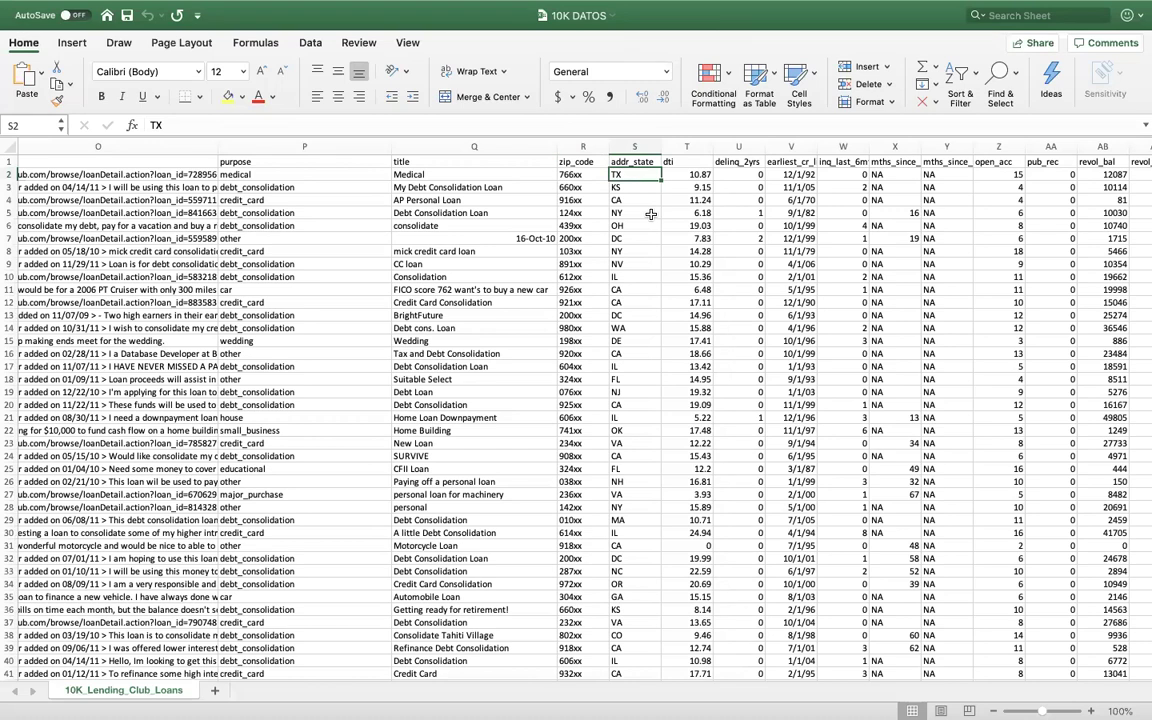
scroll(650, 214, "right", 5)
left_click(484, 176)
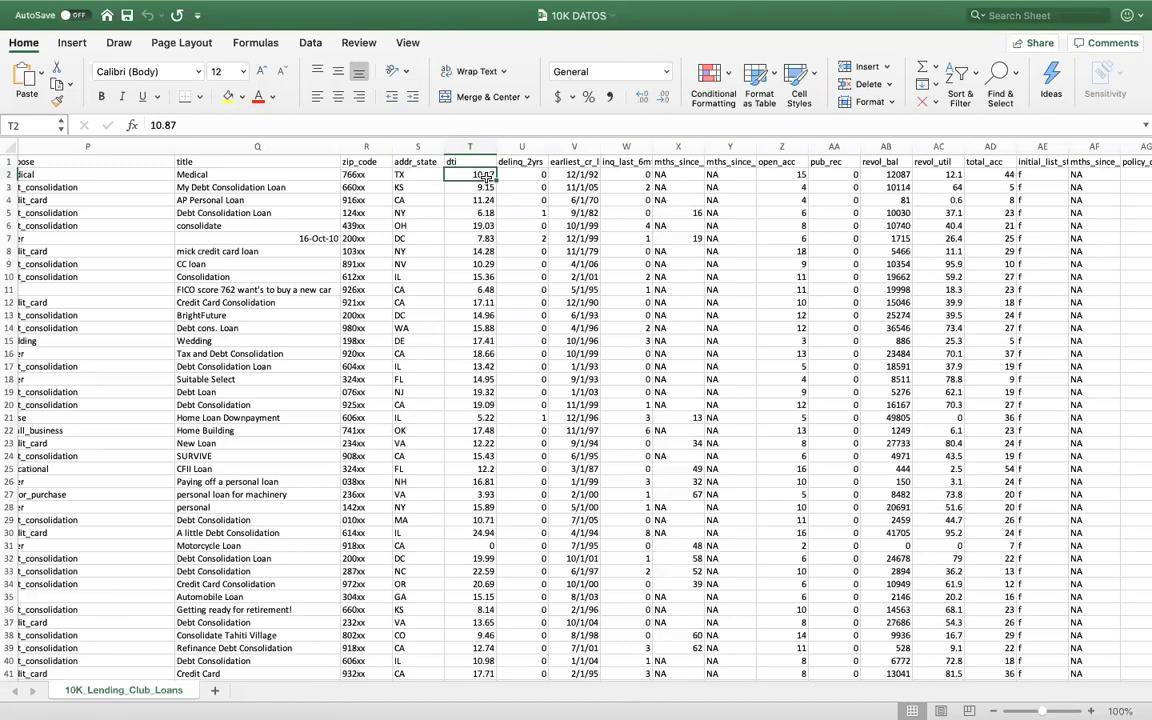
scroll(323, 188, "right", 5)
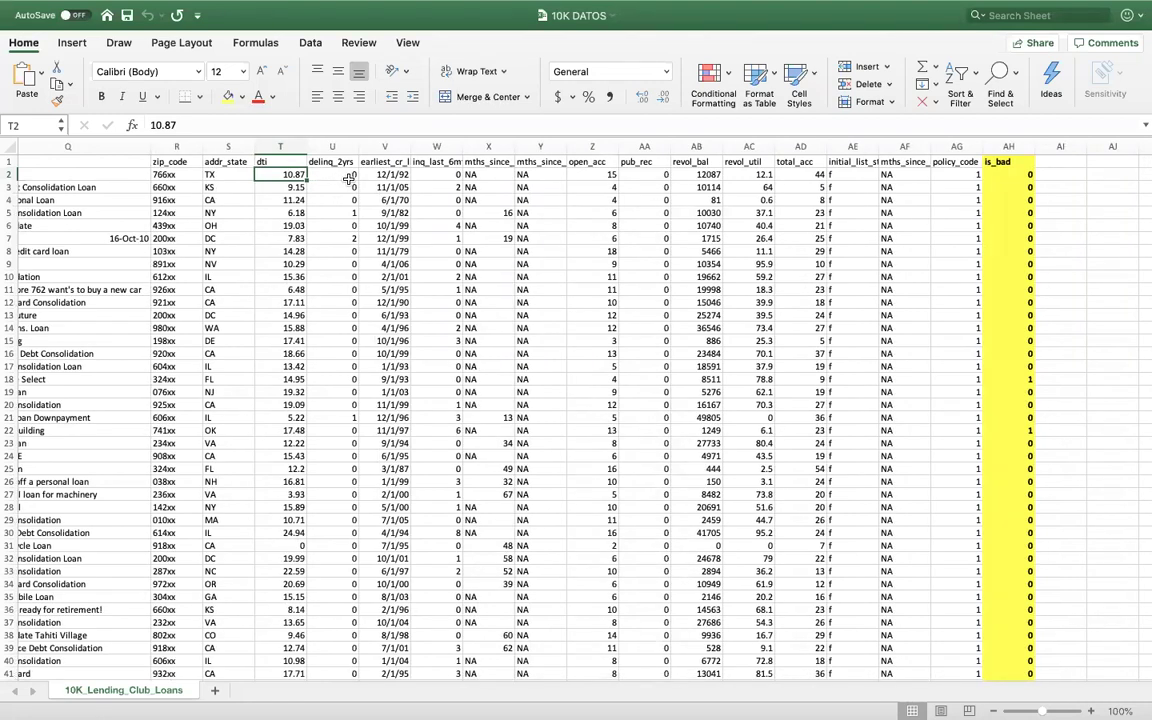
left_click(348, 178)
left_click(385, 178)
left_click(411, 178)
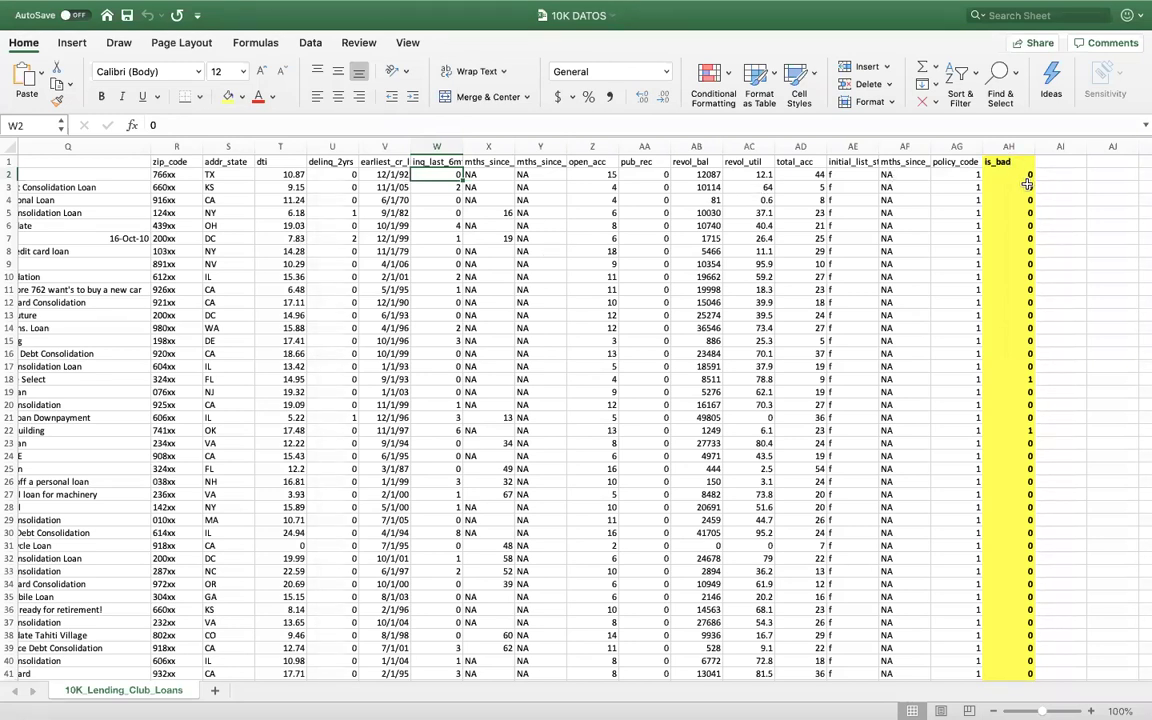
Inspect the highlighted is_bad target column, comparing the 0 in row 3 with the 1 in row 18, and return to the first columns
scroll(1027, 184, "right", 2)
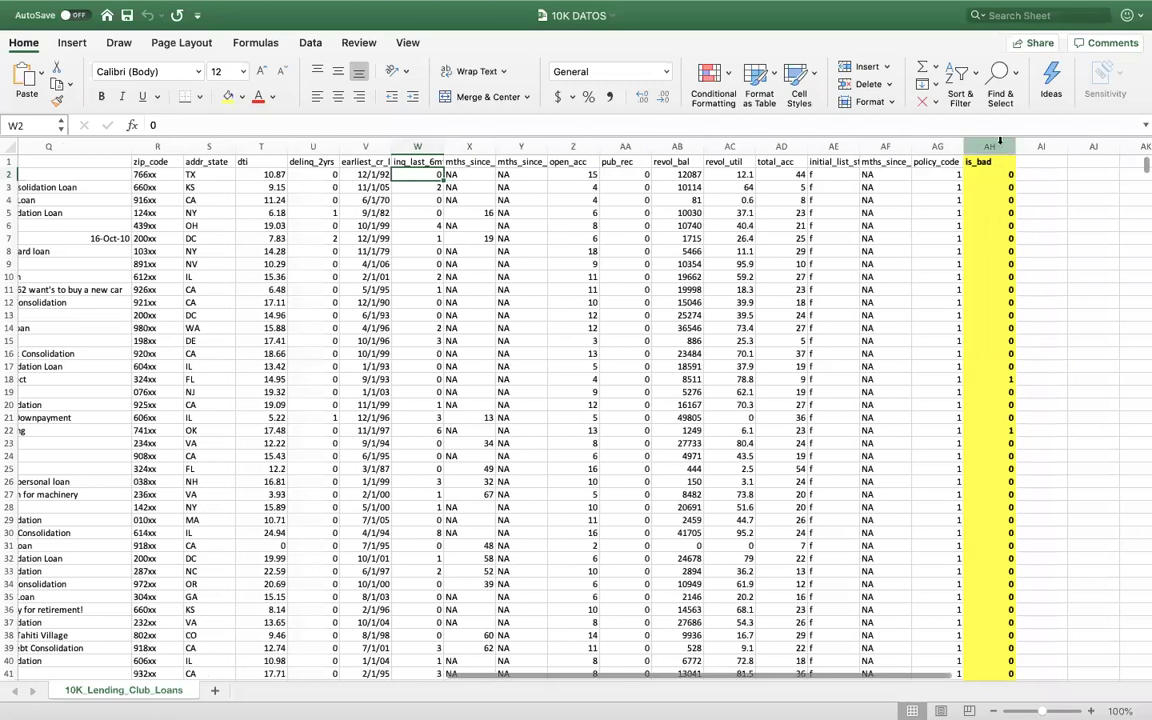
left_click(999, 141)
left_click(1051, 184)
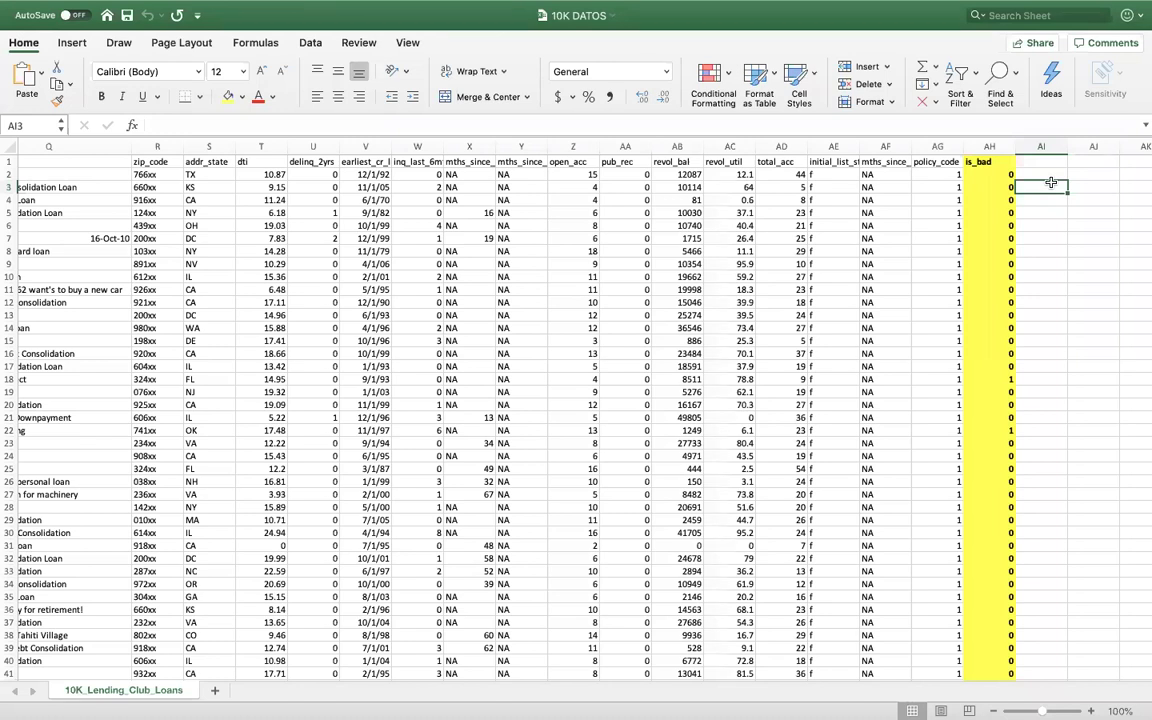
left_click(993, 184)
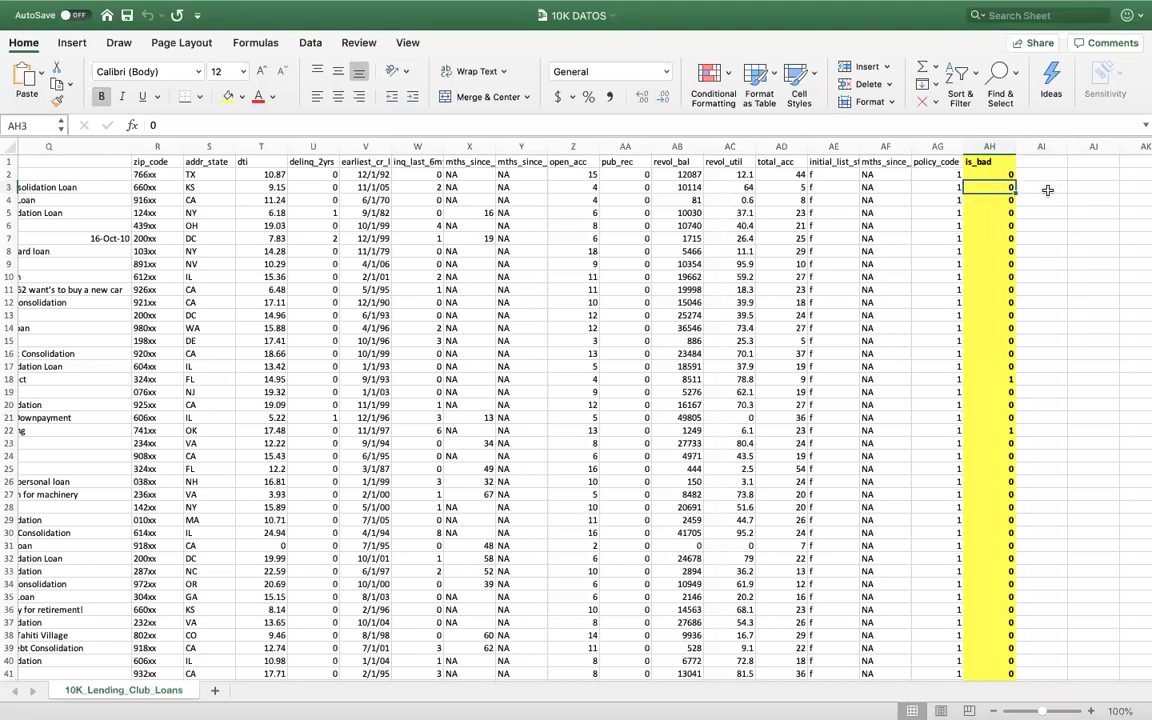
left_click(1011, 381)
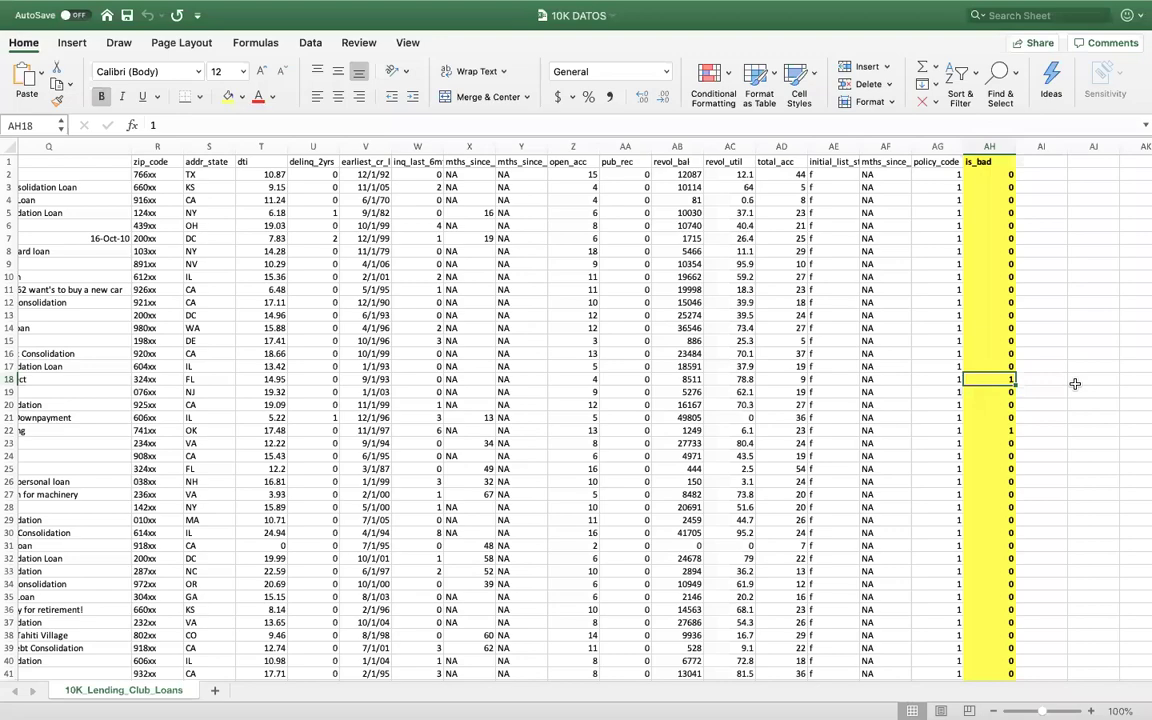
scroll(435, 450, "left", 10)
scroll(433, 451, "left", 8)
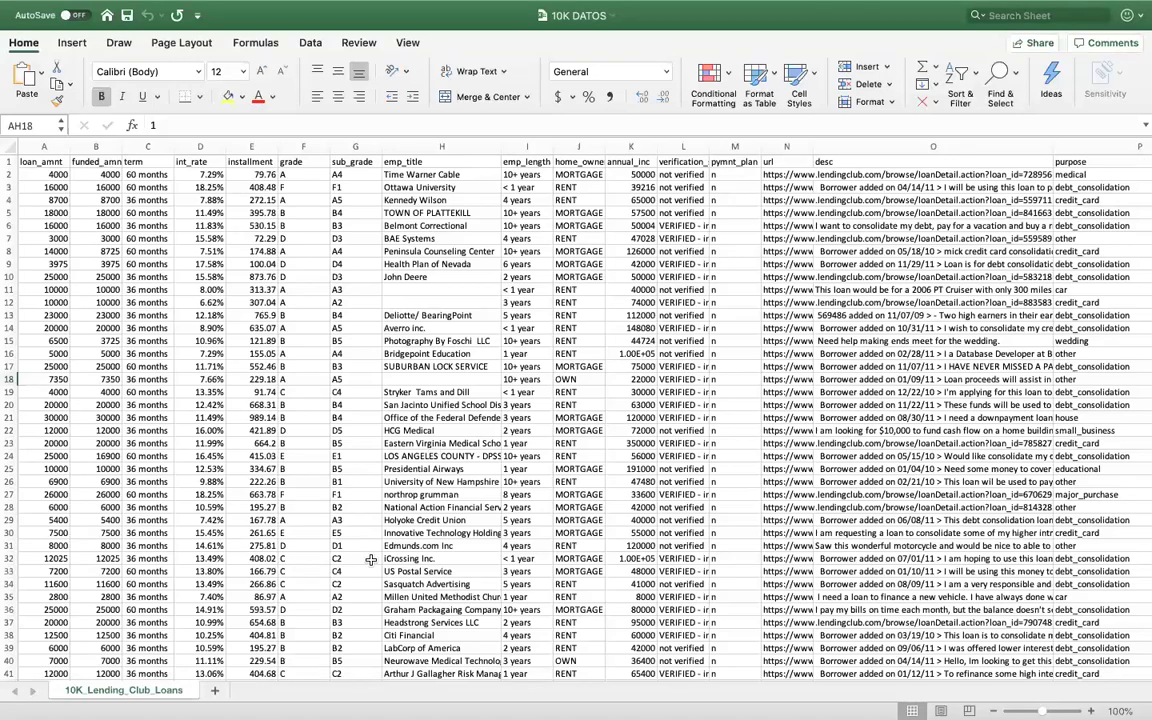
Switch to DataRobot in Chrome, closing the Google translate search page and making the browser window full screen
mouse_move(335, 700)
left_click(290, 697)
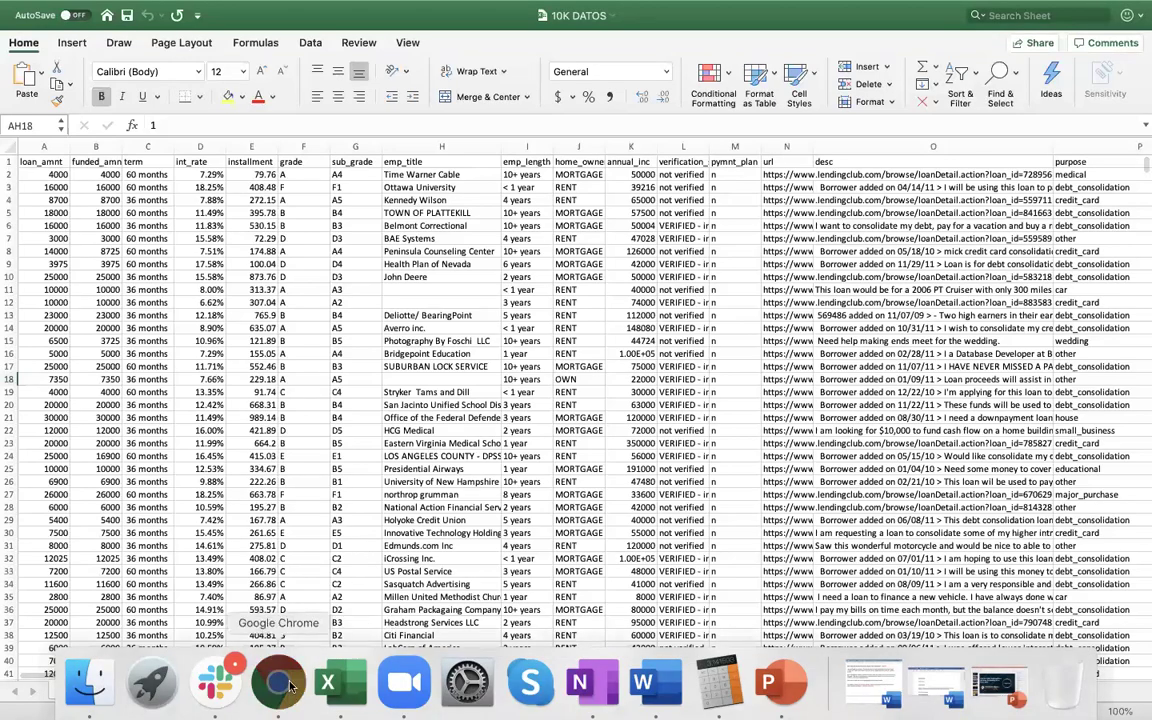
left_click(190, 45)
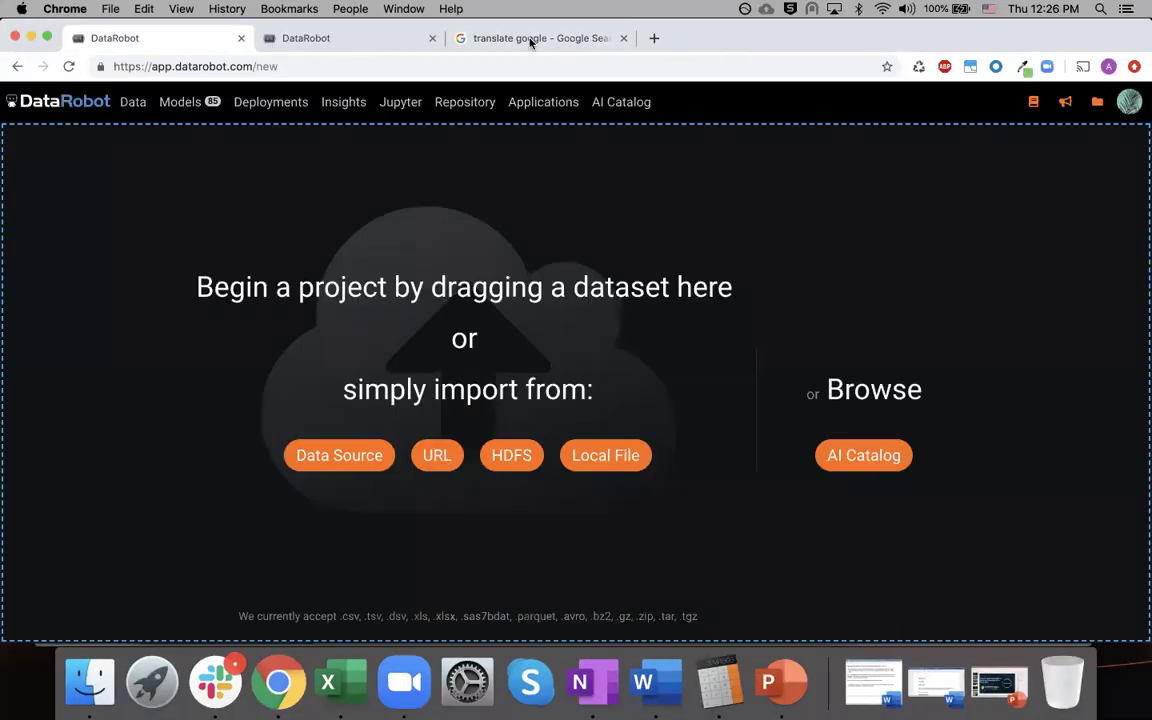
left_click(623, 38)
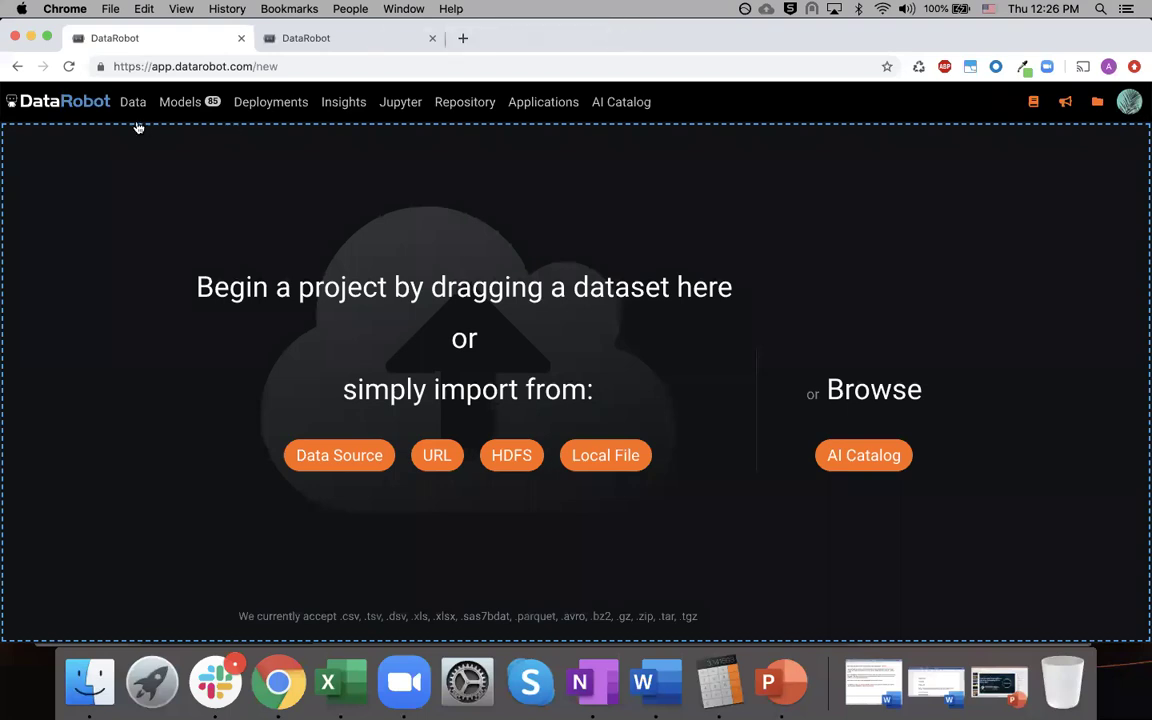
left_click(45, 38)
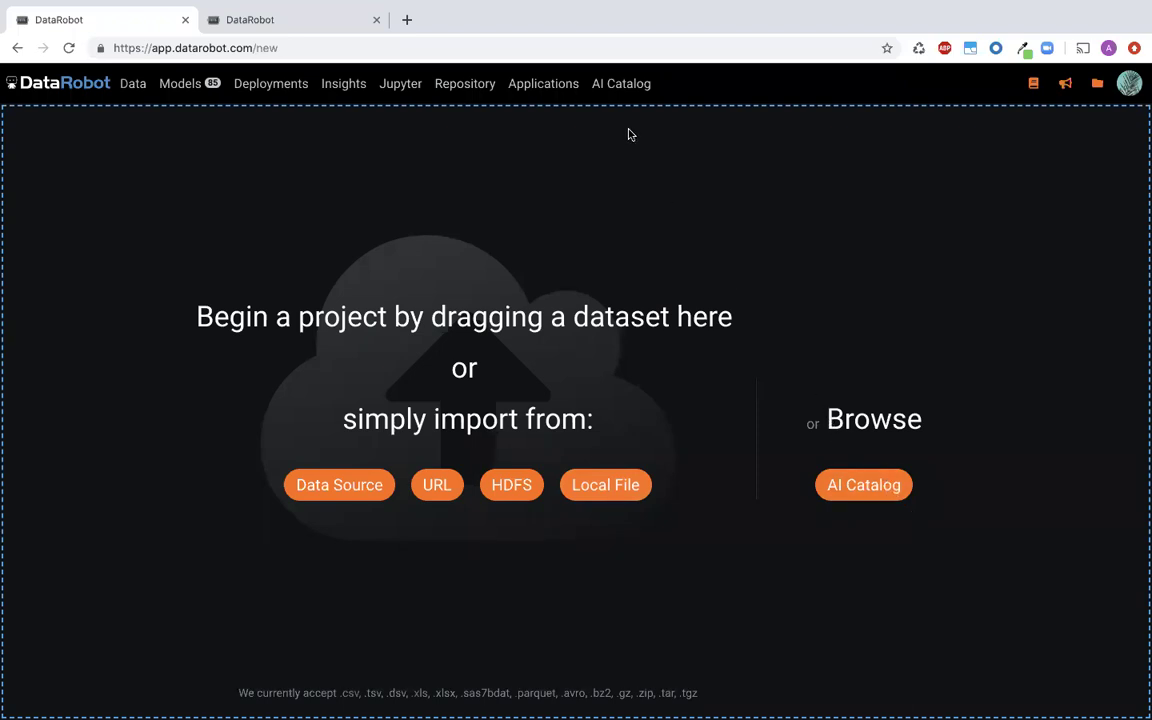
Open the AI Catalog and review the source options for adding data to it
left_click(629, 89)
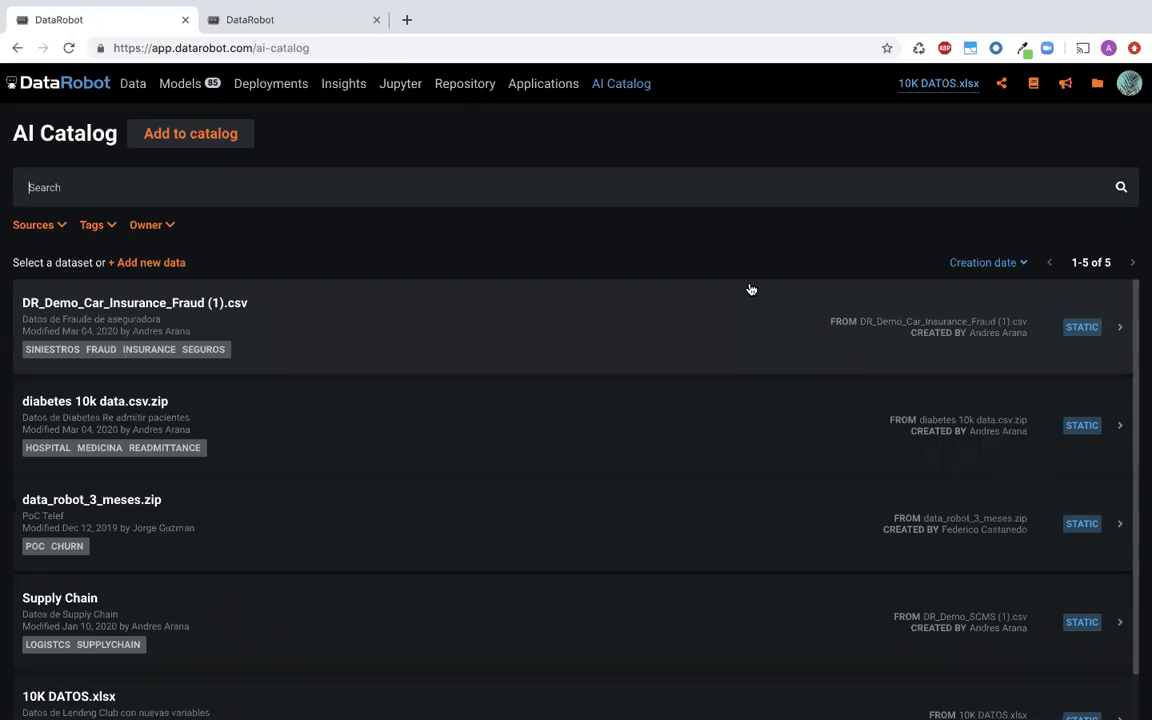
left_click(229, 134)
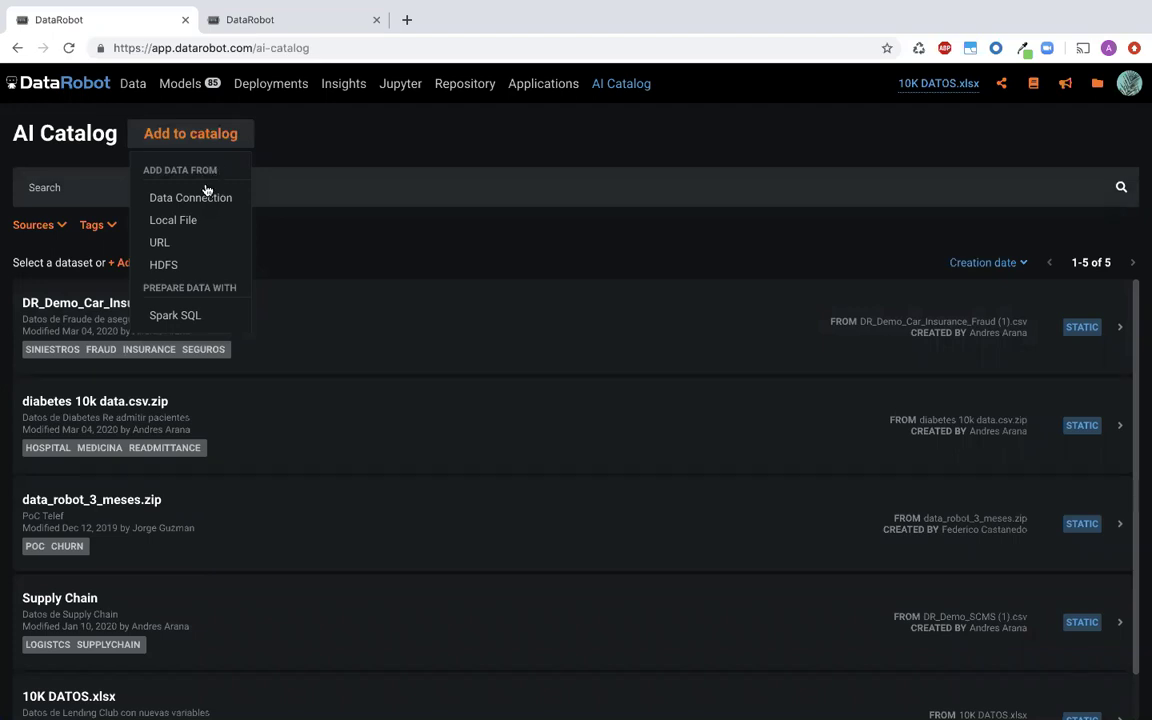
left_click(322, 150)
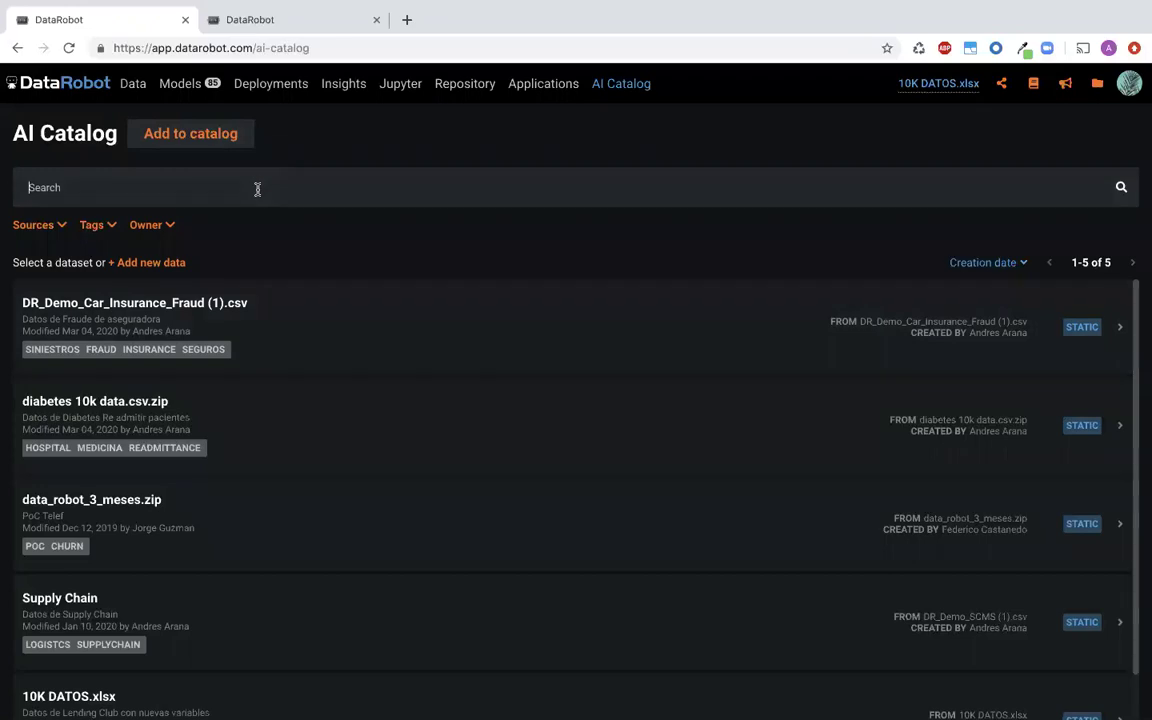
Filter the catalog by "f" and view the profile of the DR_Demo_Car_Insurance_Fraud (1).csv dataset
type("fr")
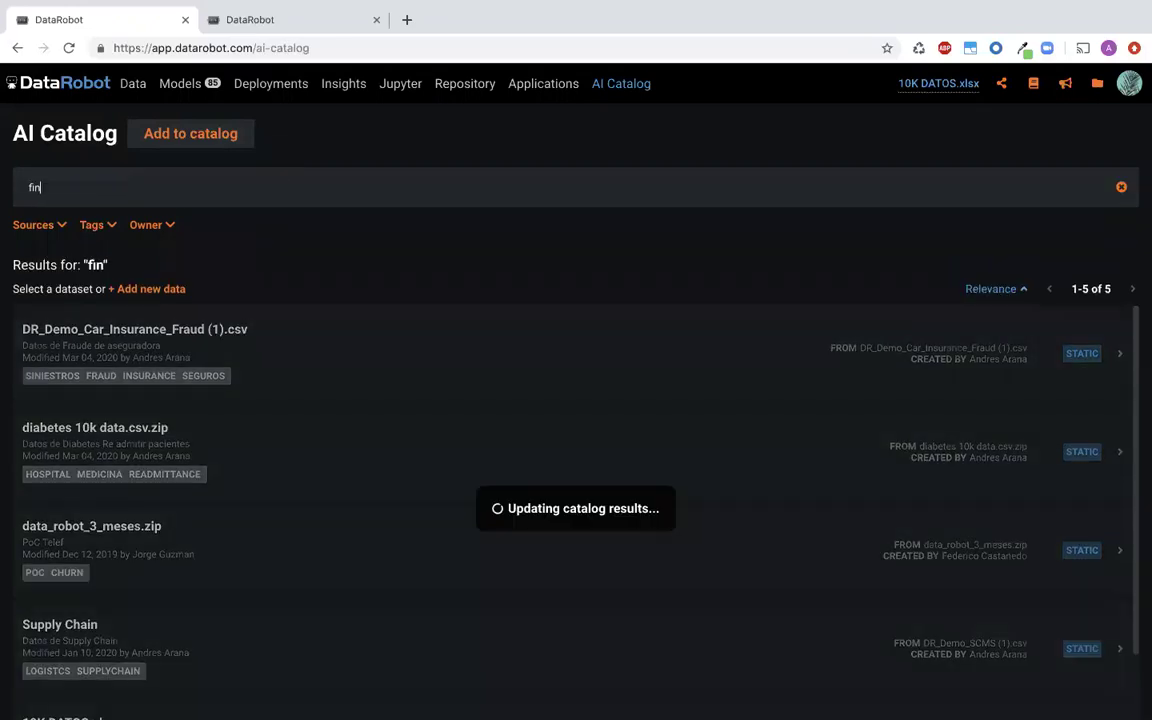
key("BackSpace")
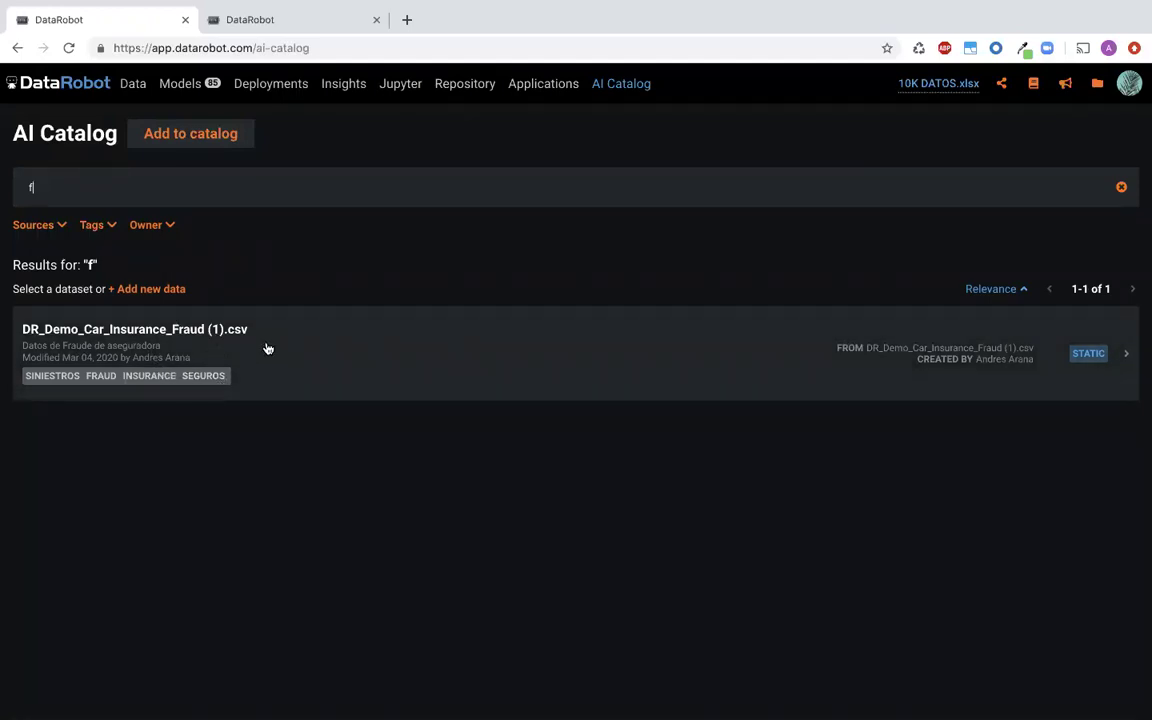
left_click(266, 347)
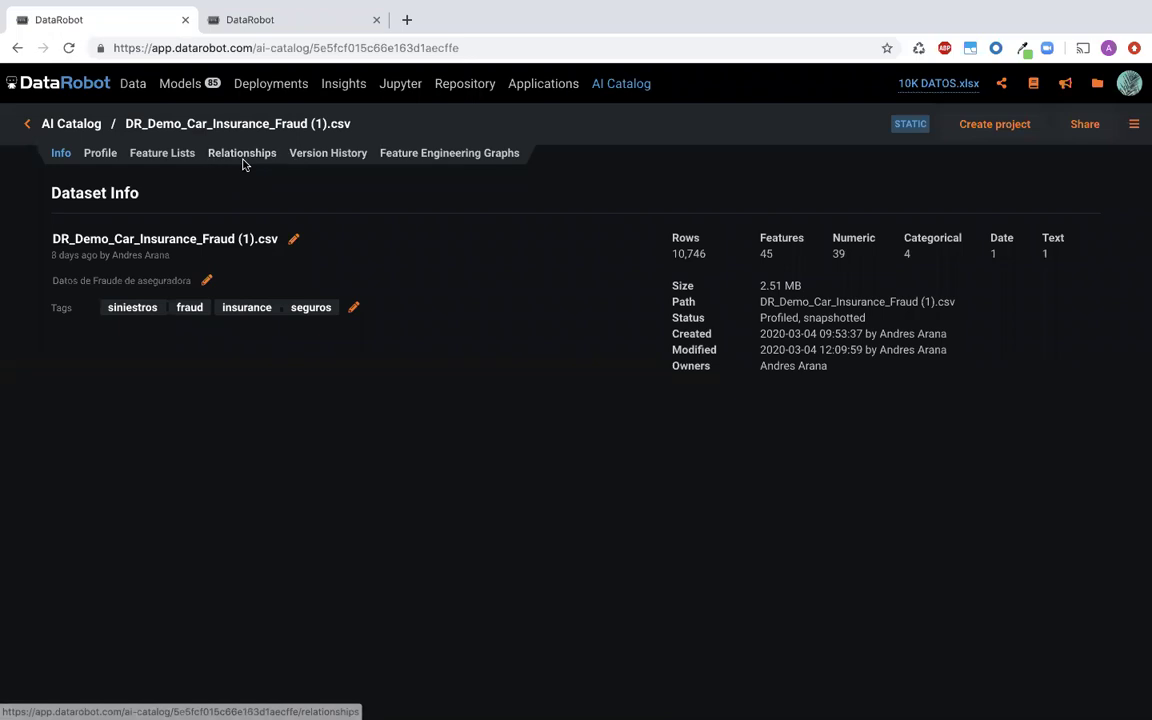
left_click(100, 155)
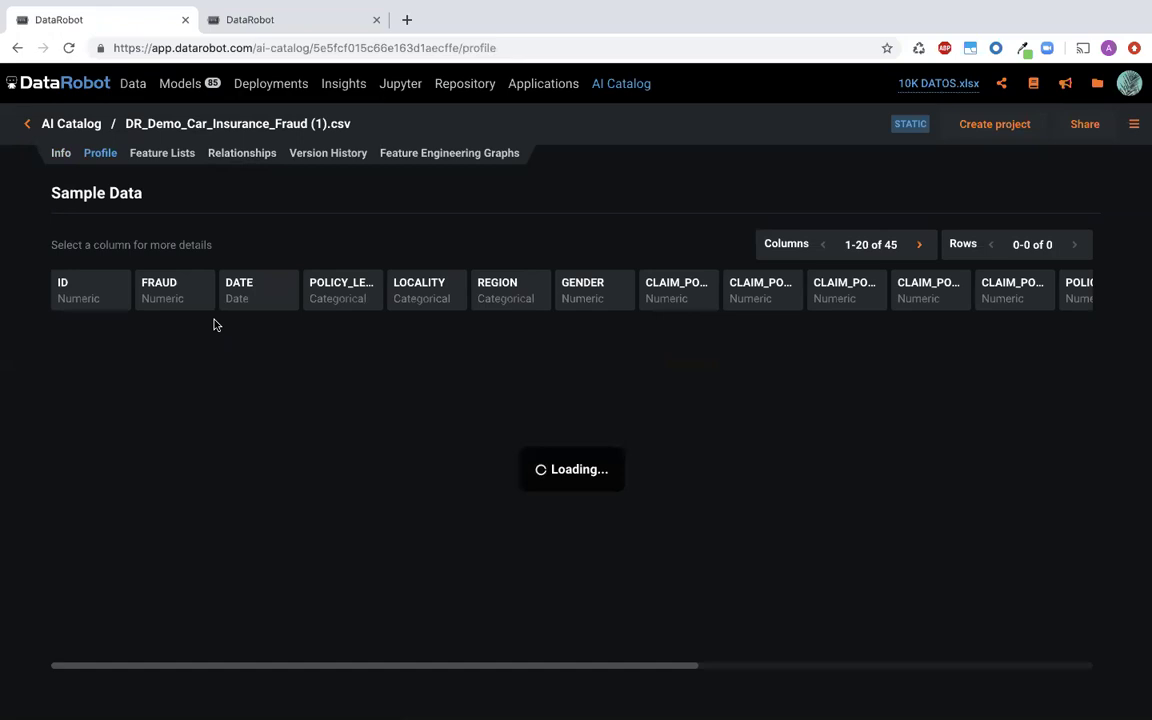
Return to the AI Catalog, clear the search and locate the 10K DATOS.xlsx dataset in the full list
left_click(28, 126)
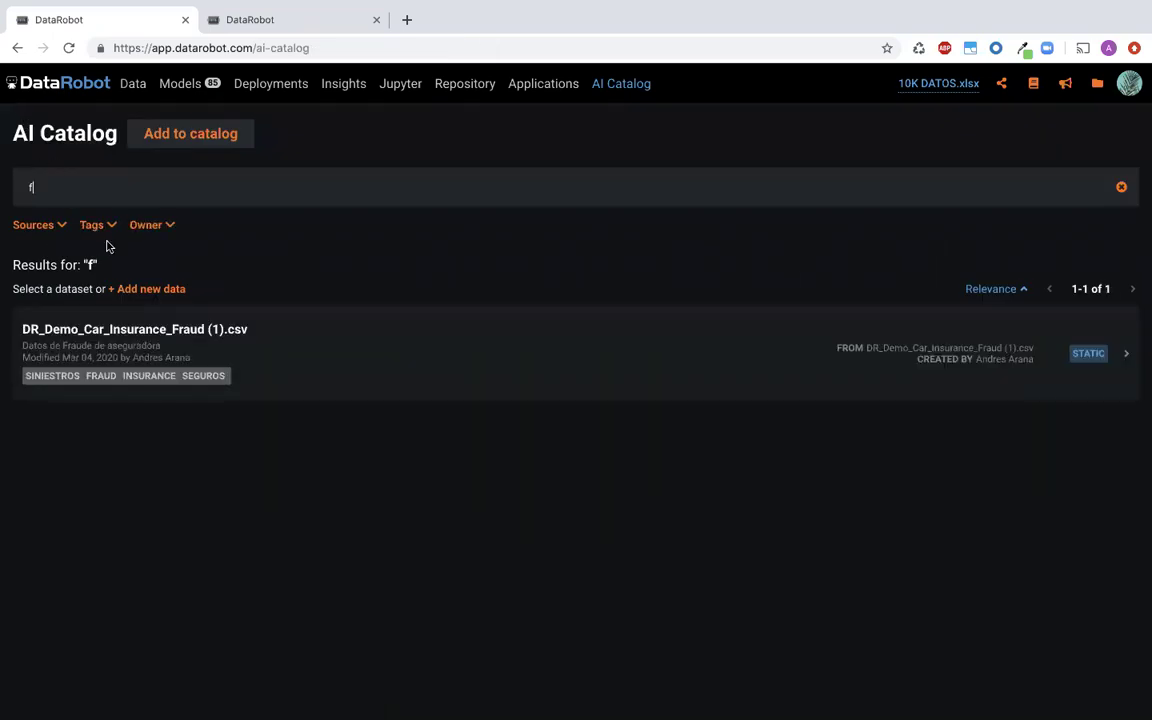
key("BackSpace")
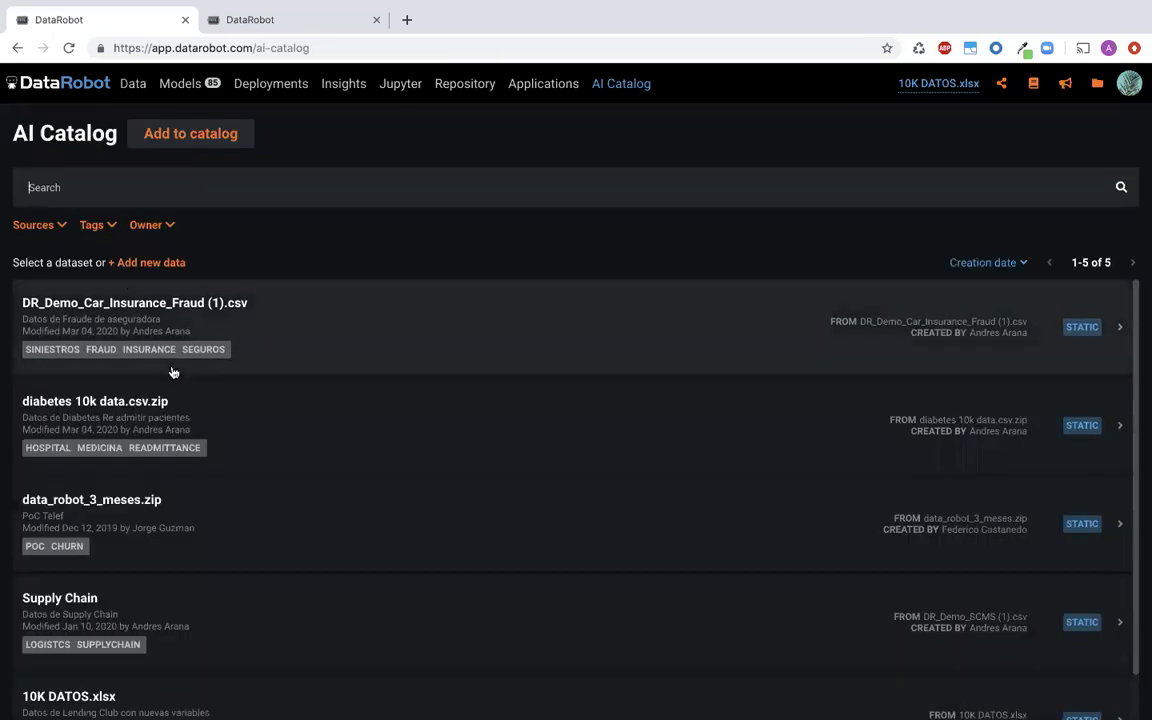
scroll(178, 400, "down", 1)
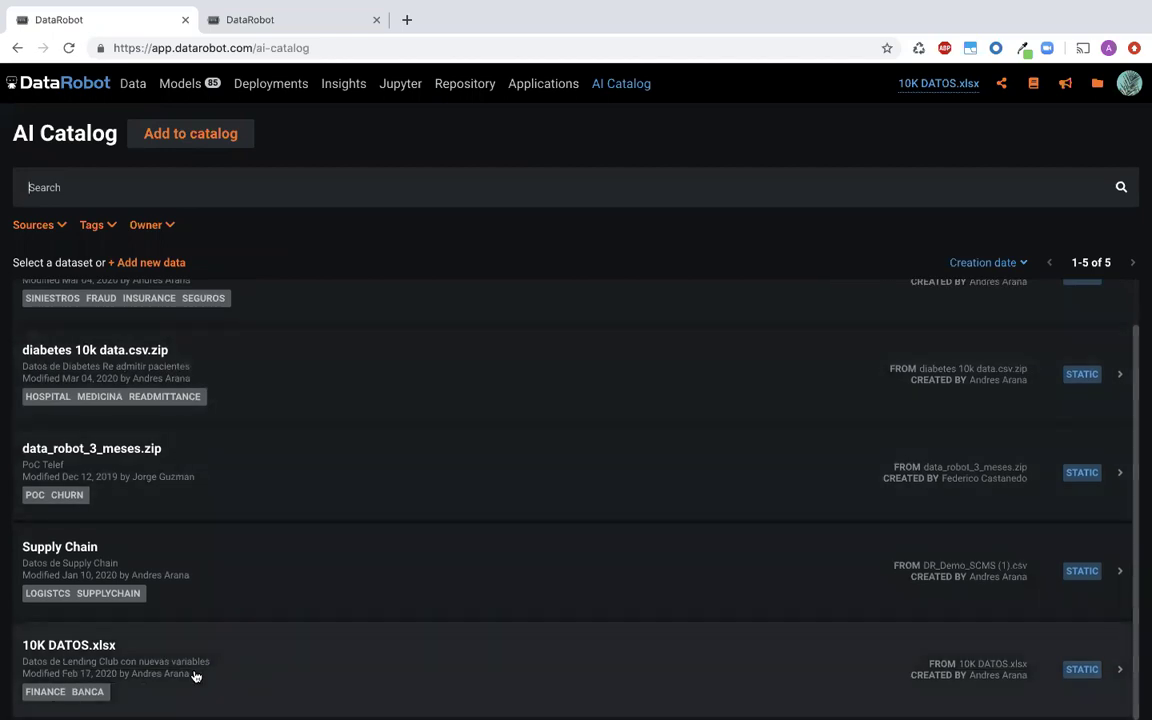
Create a modeling project from the 10K DATOS.xlsx dataset in the AI Catalog
left_click(196, 676)
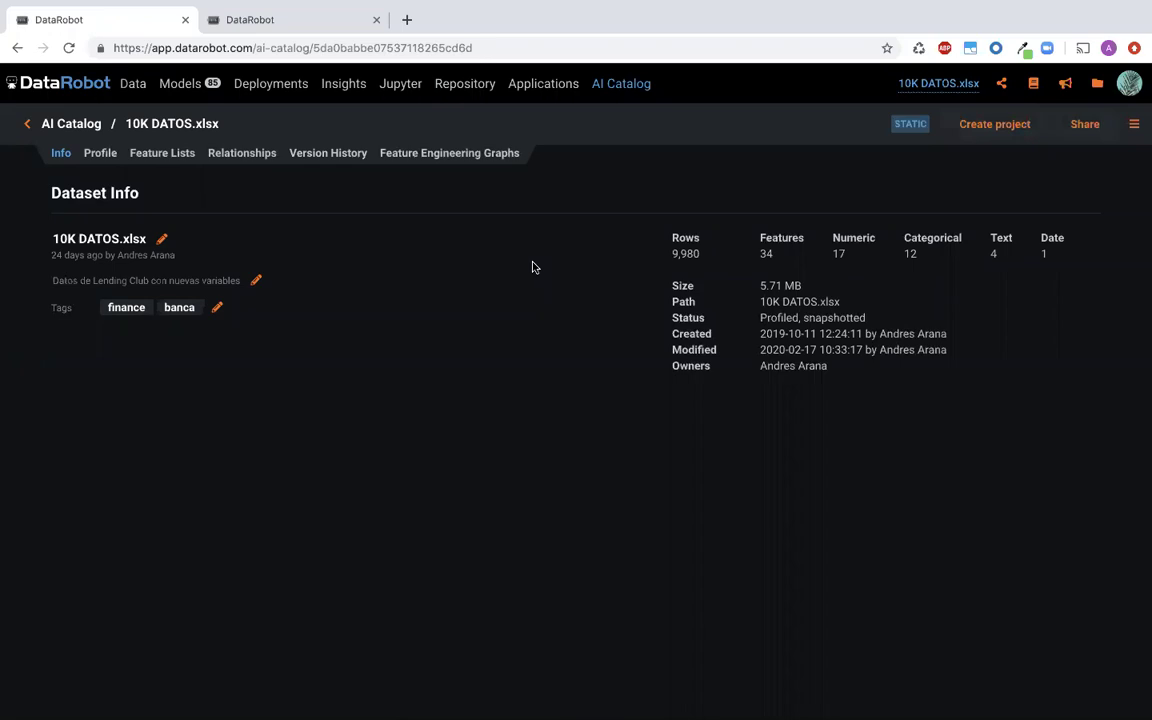
left_click(1001, 131)
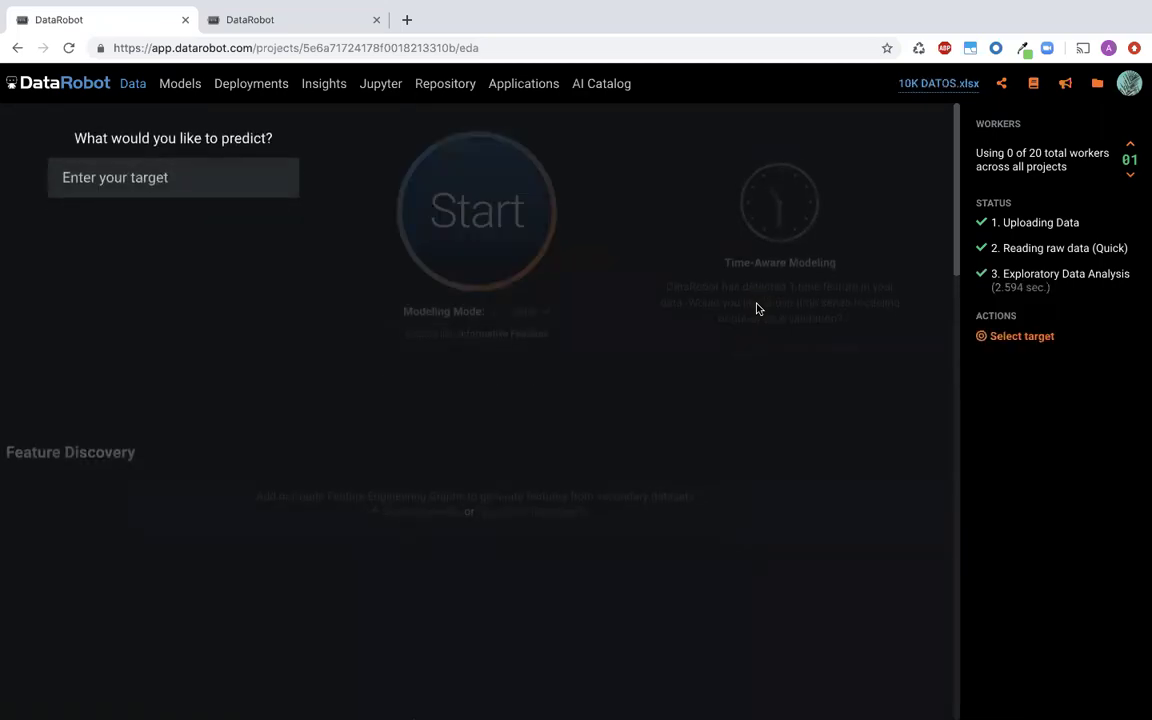
scroll(720, 380, "down", 8)
scroll(720, 380, "up", 8)
Set is_bad as the project's prediction target
left_click(235, 176)
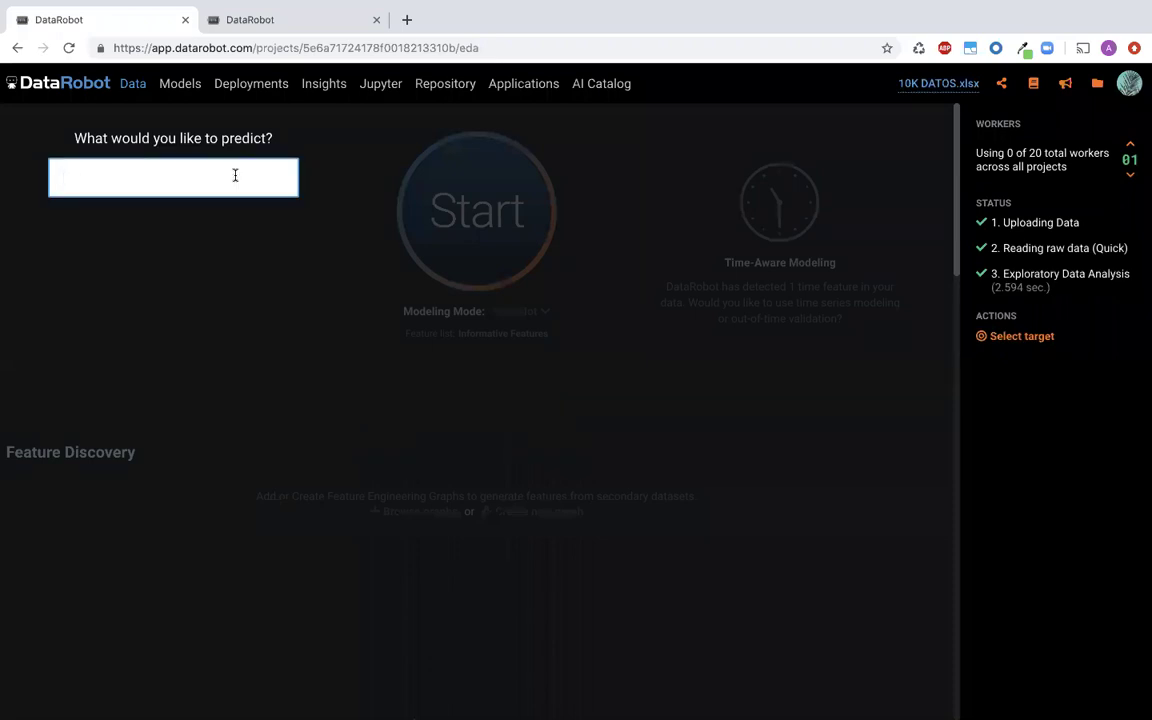
type("is")
left_click(120, 226)
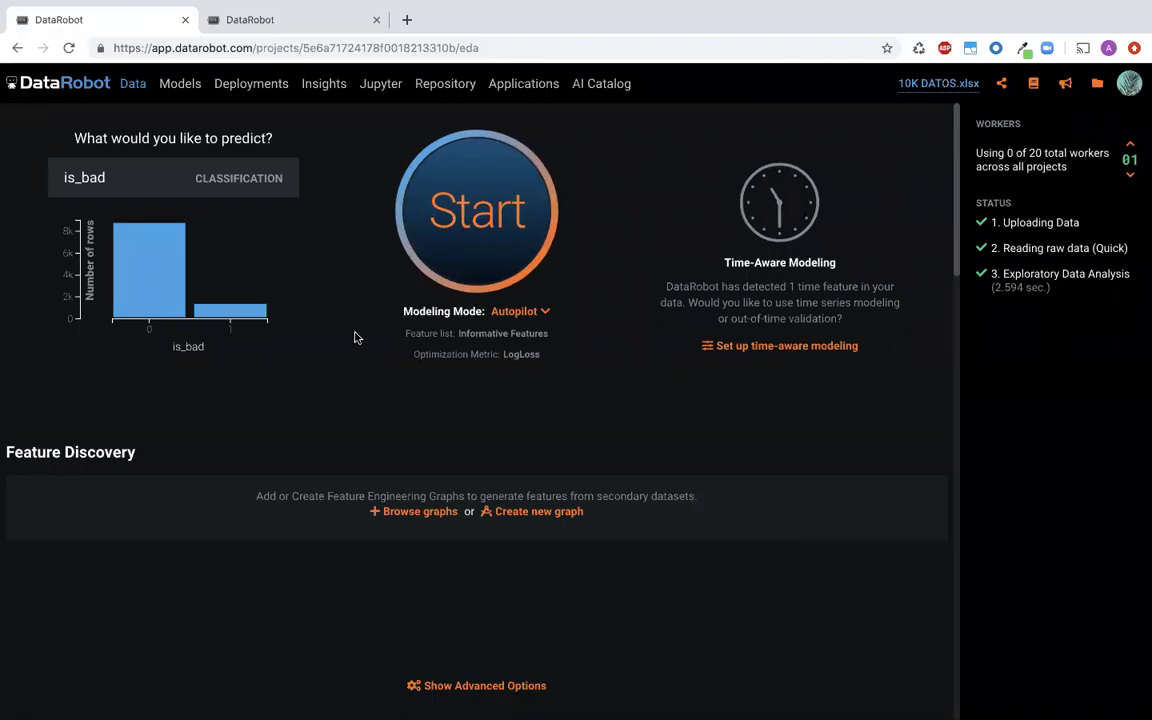
Review the project's feature table and inspect the histogram of loan_amnt, collapsing it when done
mouse_move(355, 337)
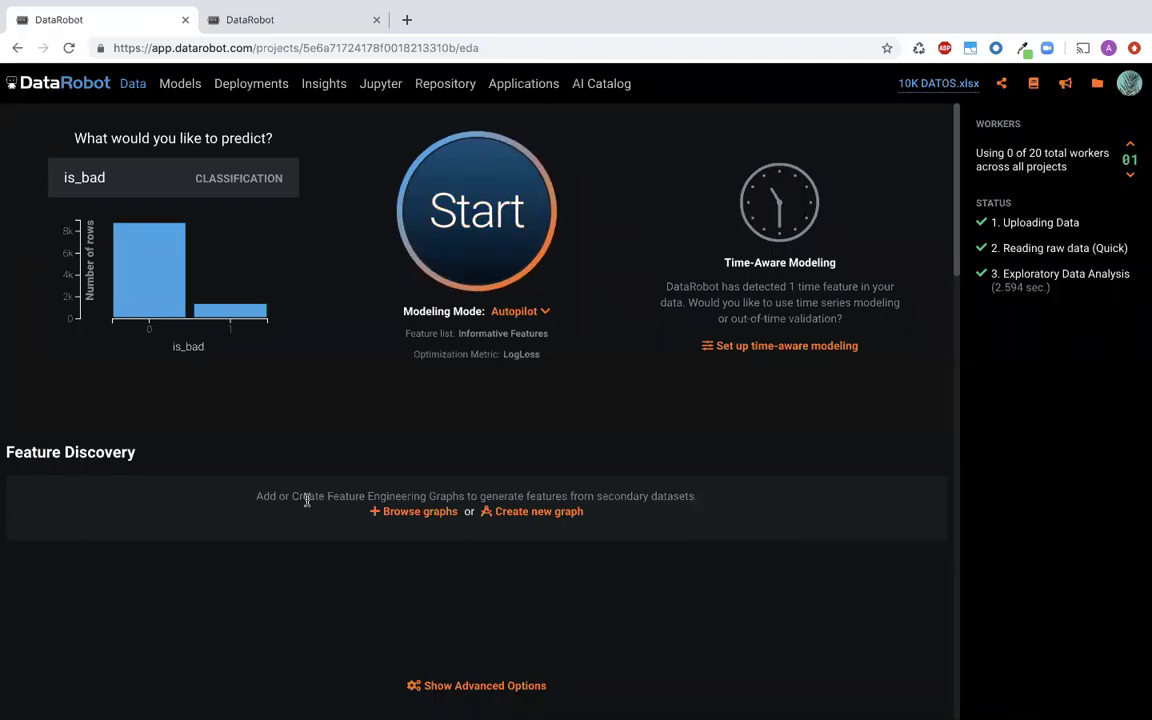
scroll(307, 500, "down", 5)
scroll(307, 500, "down", 7)
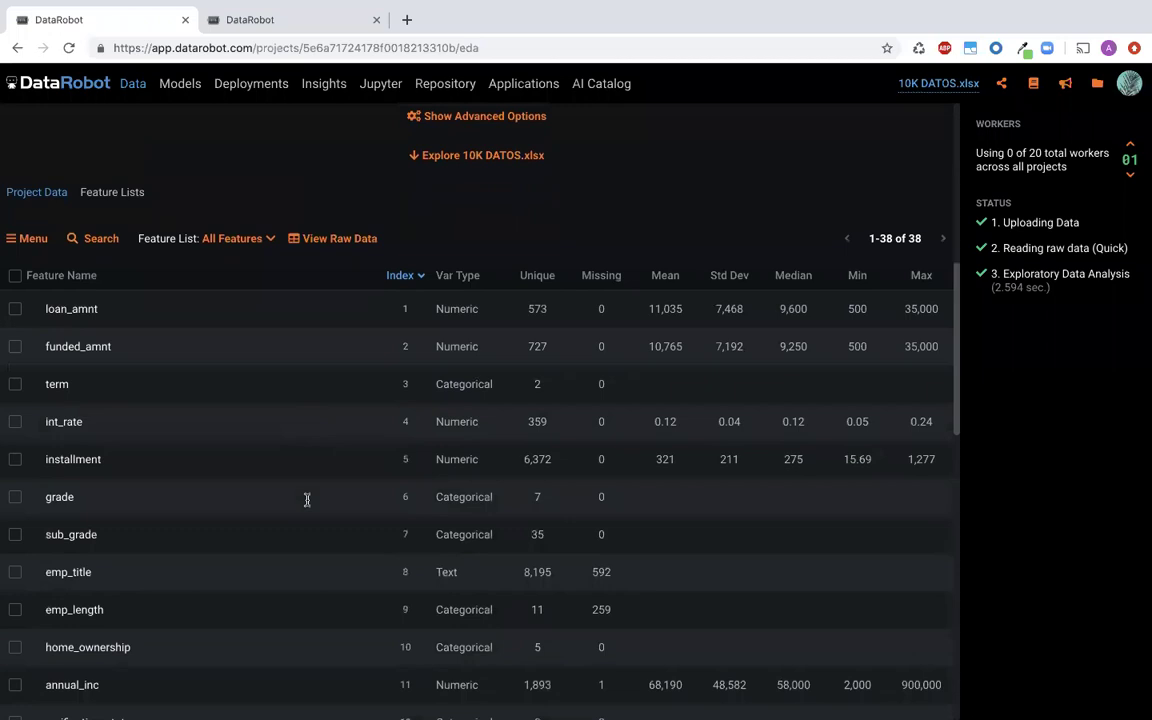
scroll(307, 502, "up", 3)
scroll(307, 503, "up", 4)
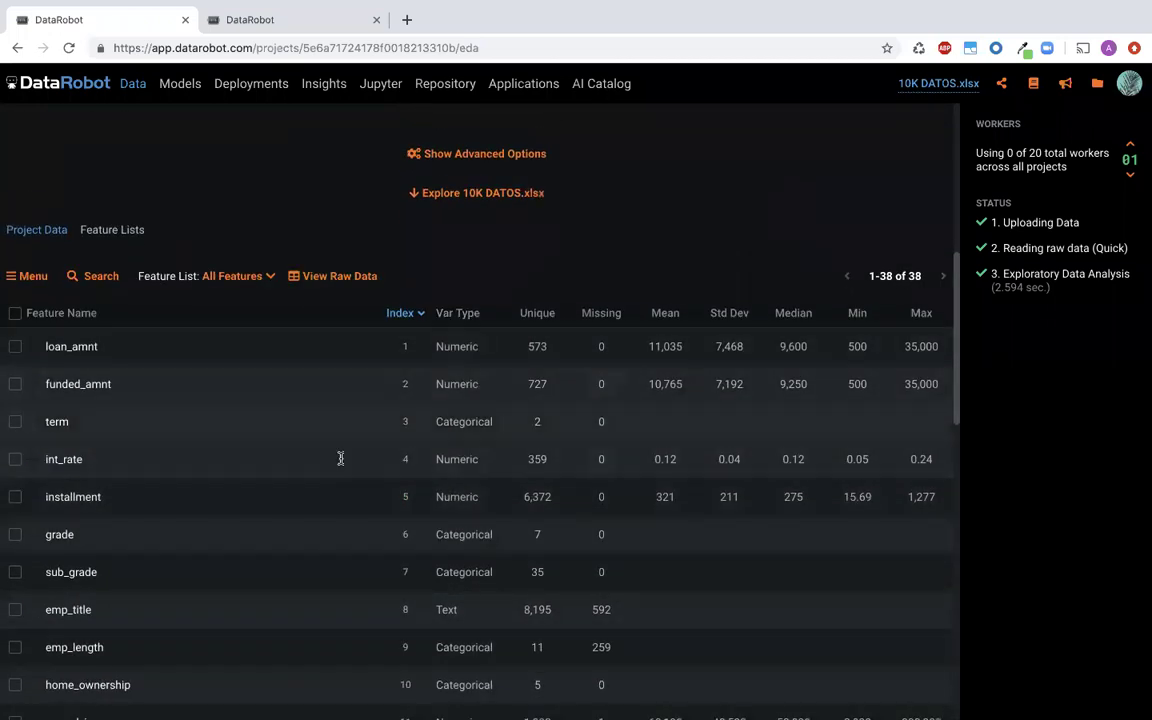
left_click(221, 352)
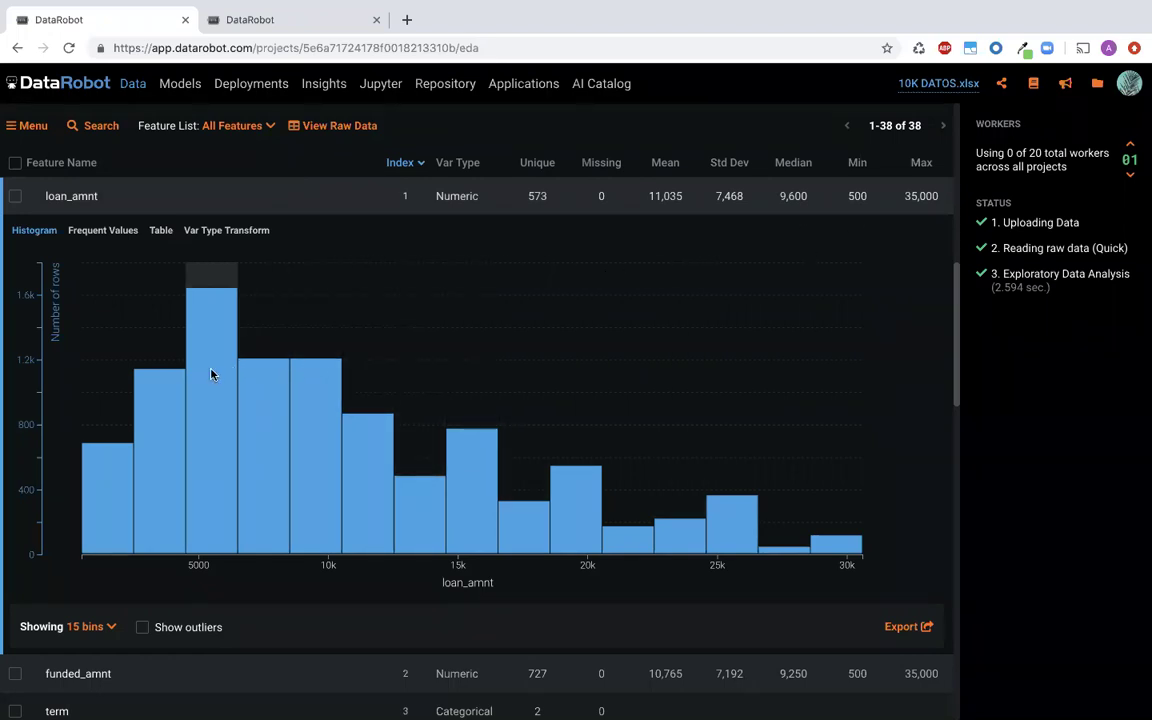
mouse_move(212, 374)
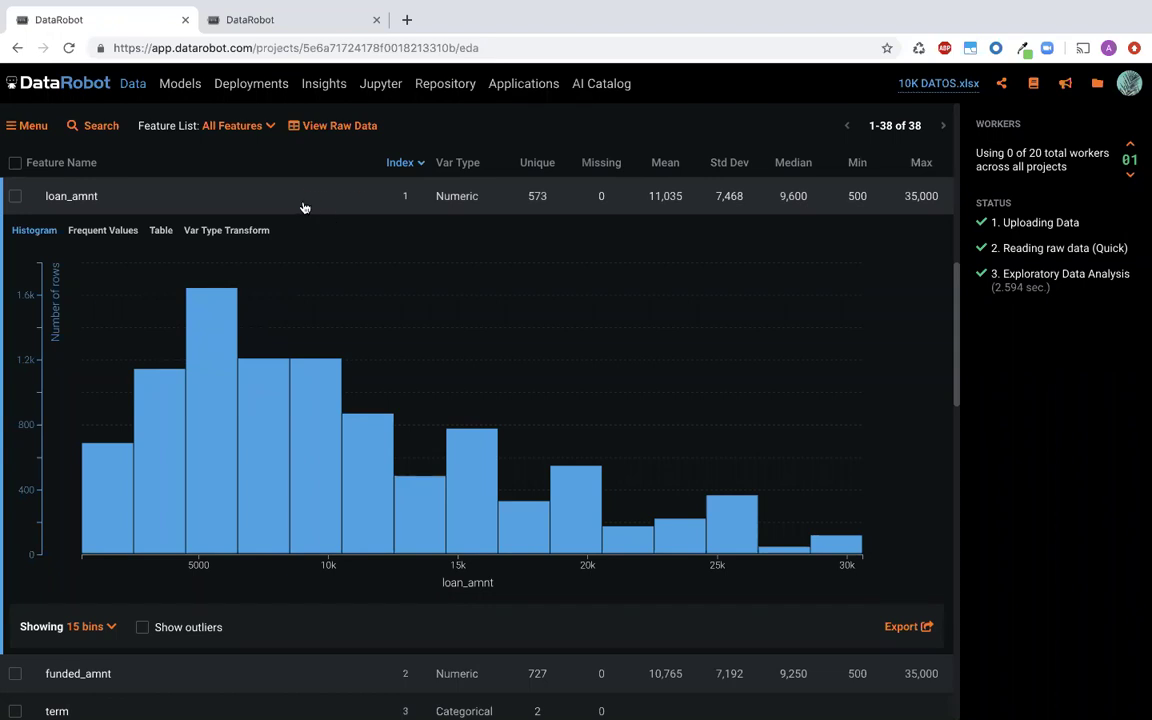
mouse_move(298, 206)
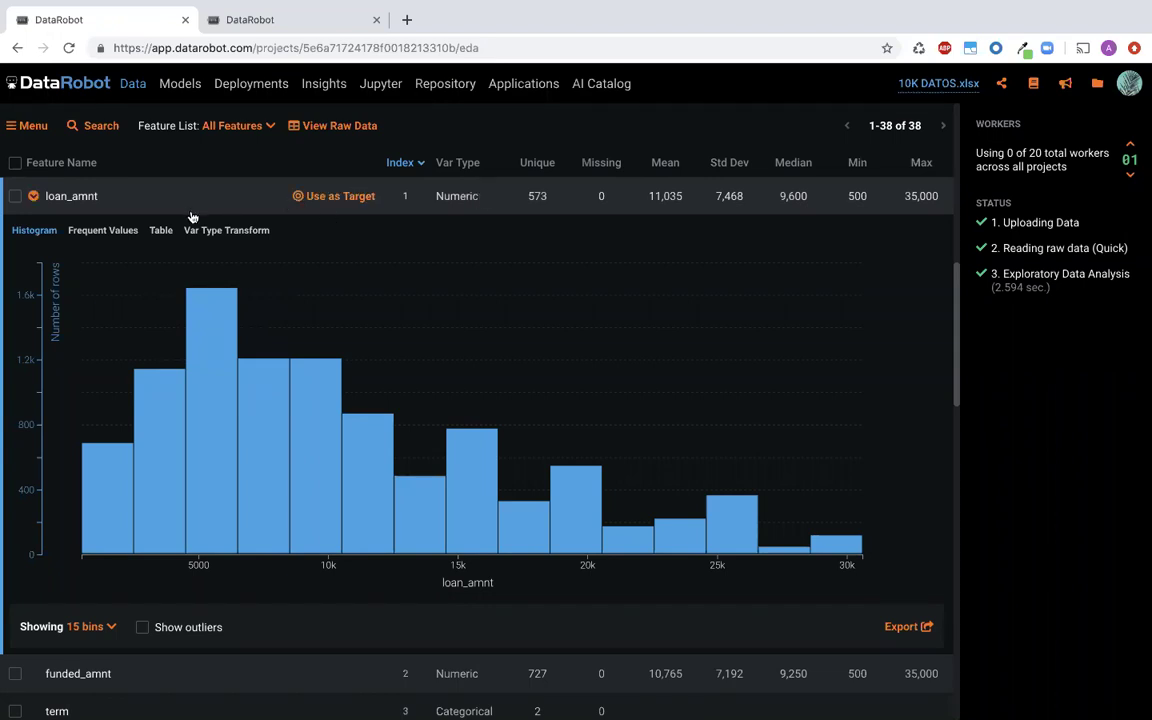
left_click(162, 200)
Look through the remaining features and inspect the frequent values chart of zip_code
scroll(244, 350, "down", 1)
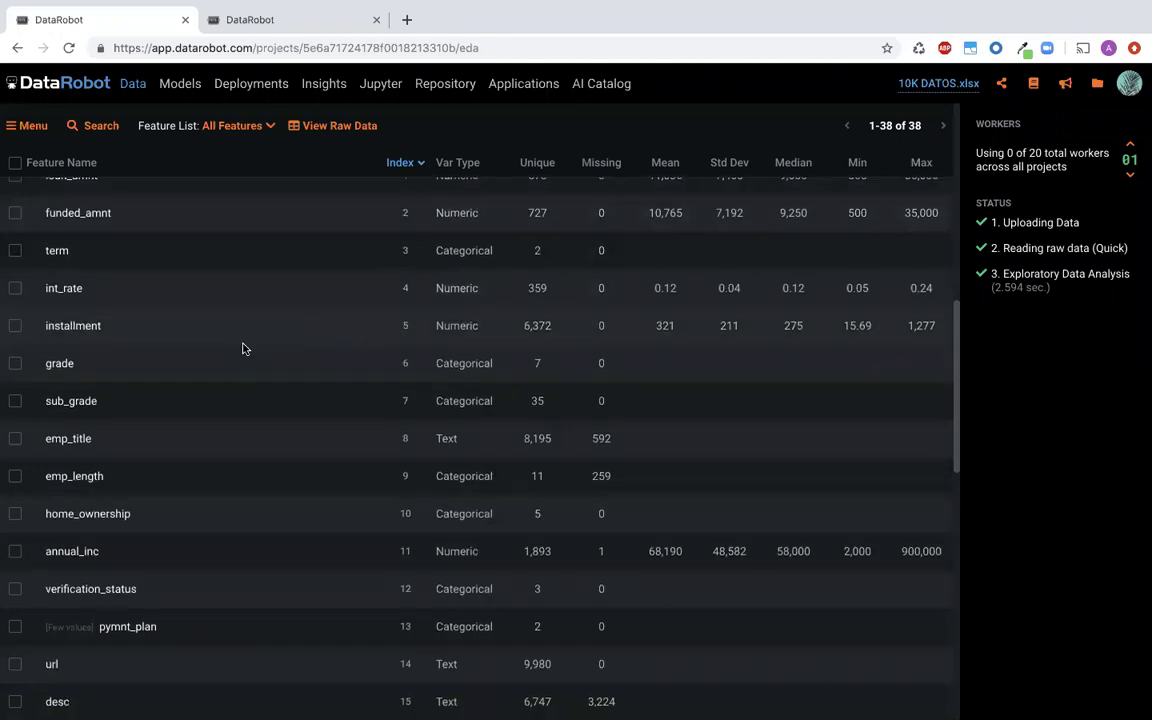
mouse_move(240, 401)
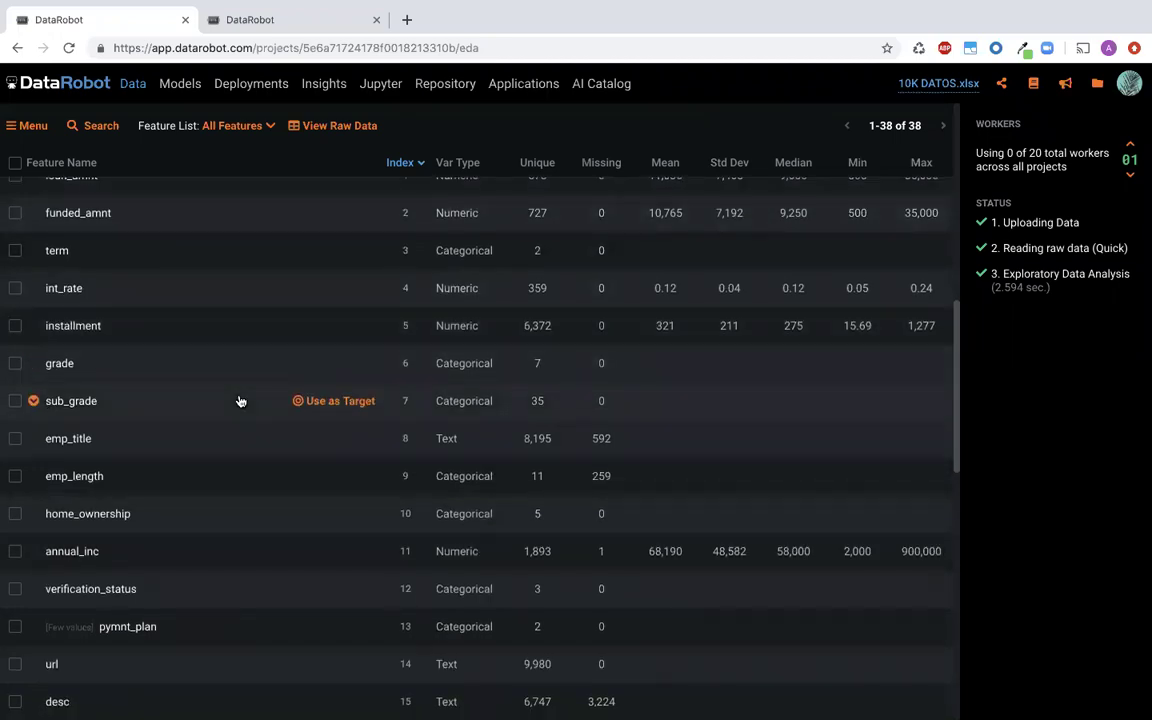
scroll(231, 438, "down", 1)
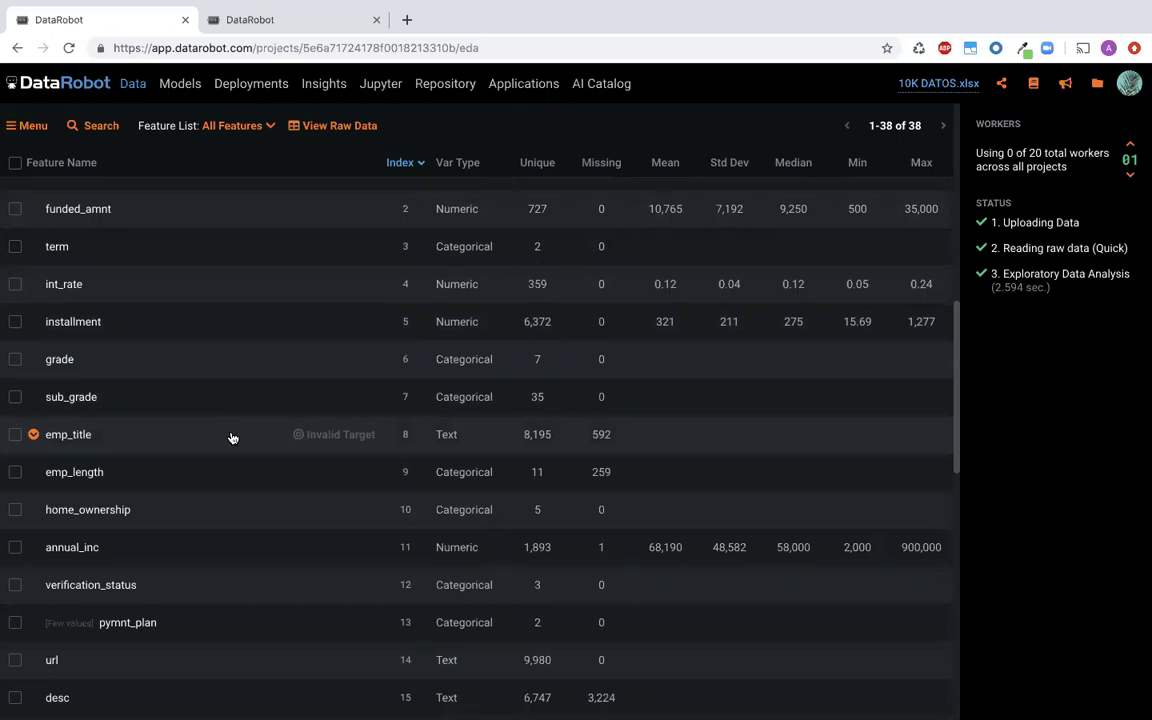
scroll(231, 438, "down", 4)
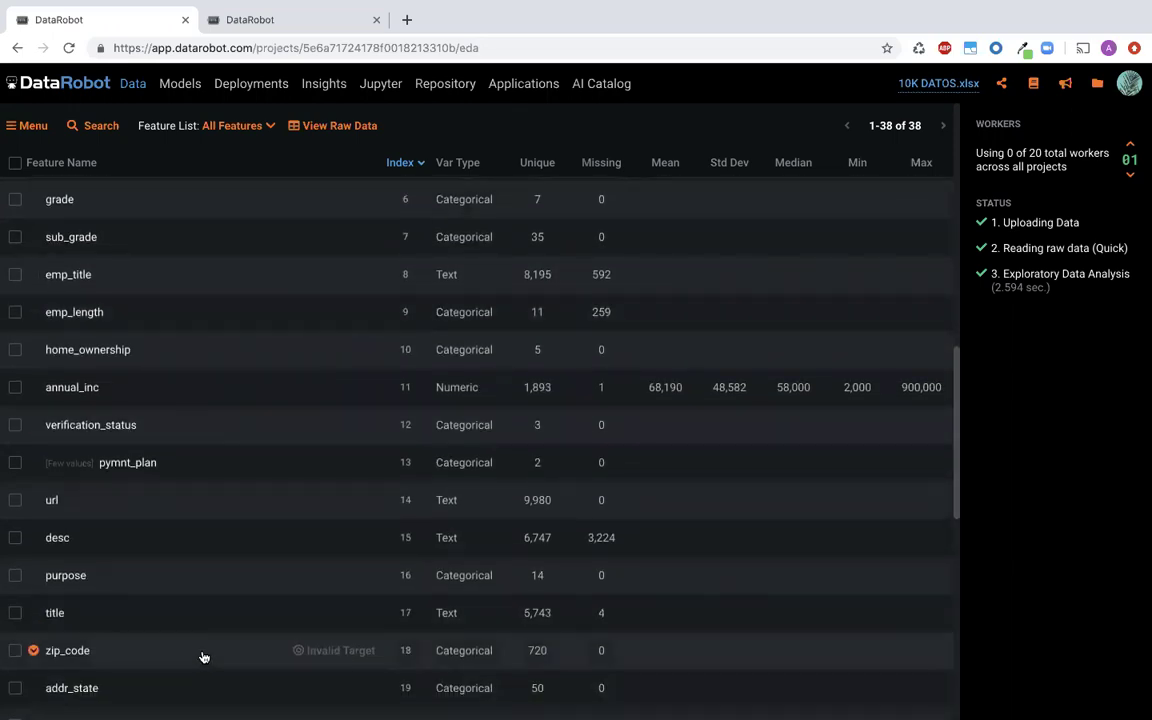
left_click(203, 651)
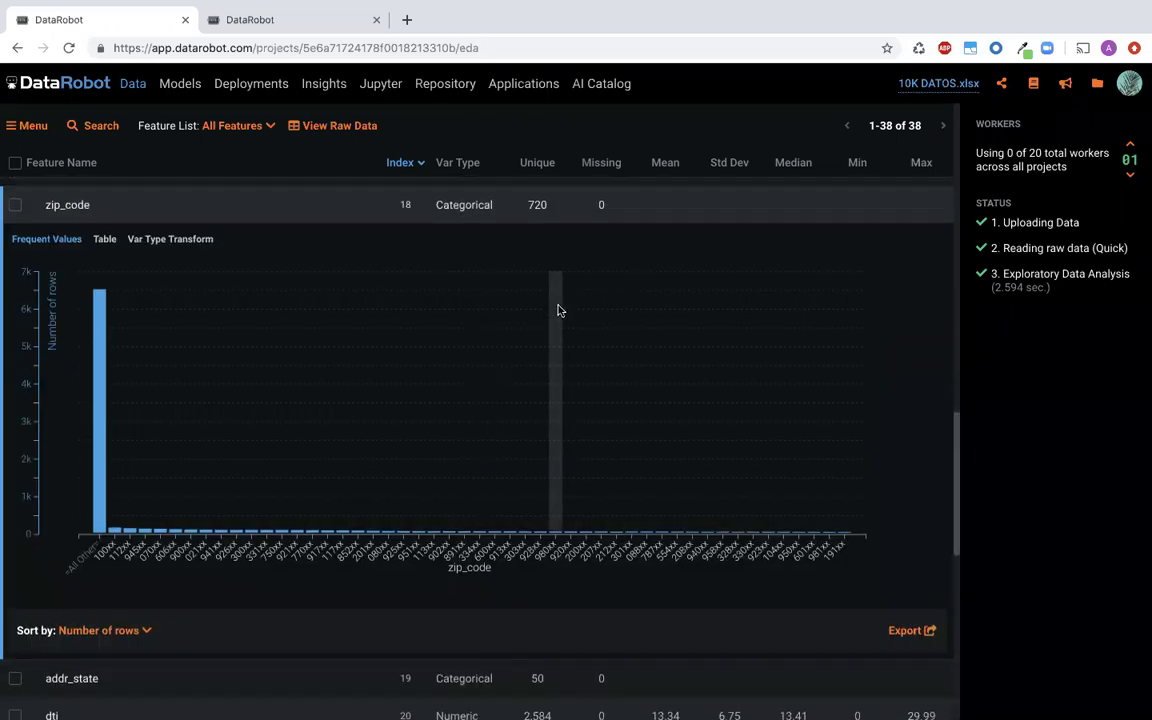
scroll(558, 310, "up", 3)
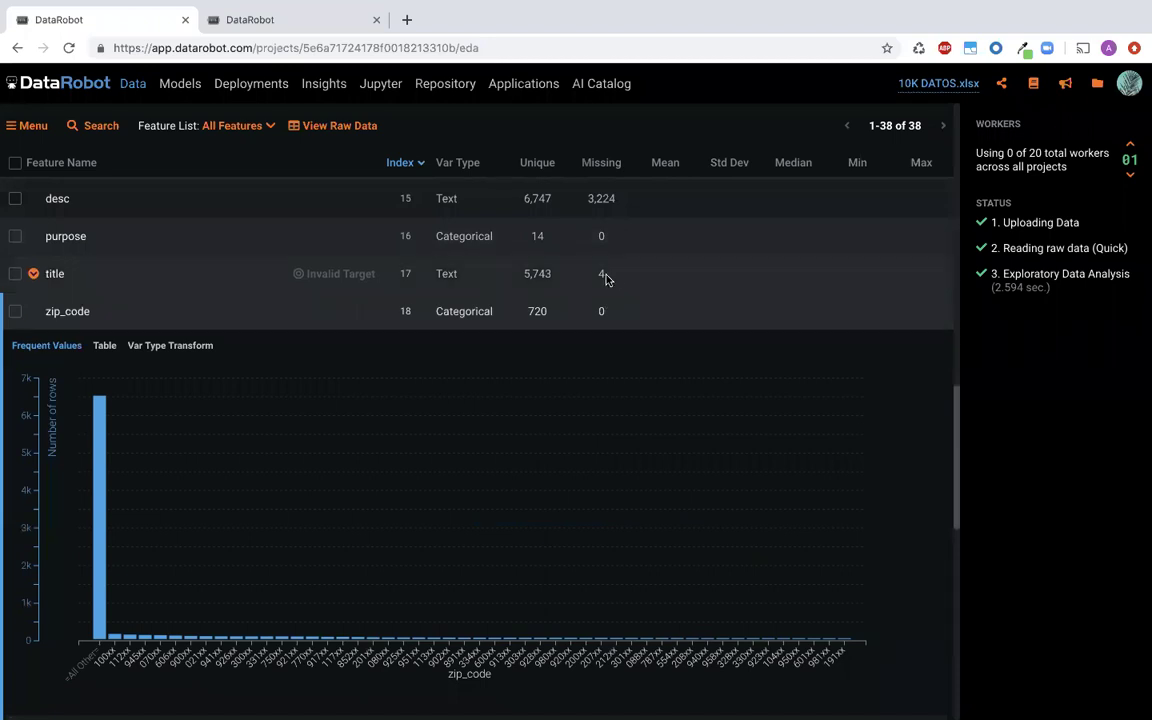
scroll(605, 278, "up", 8)
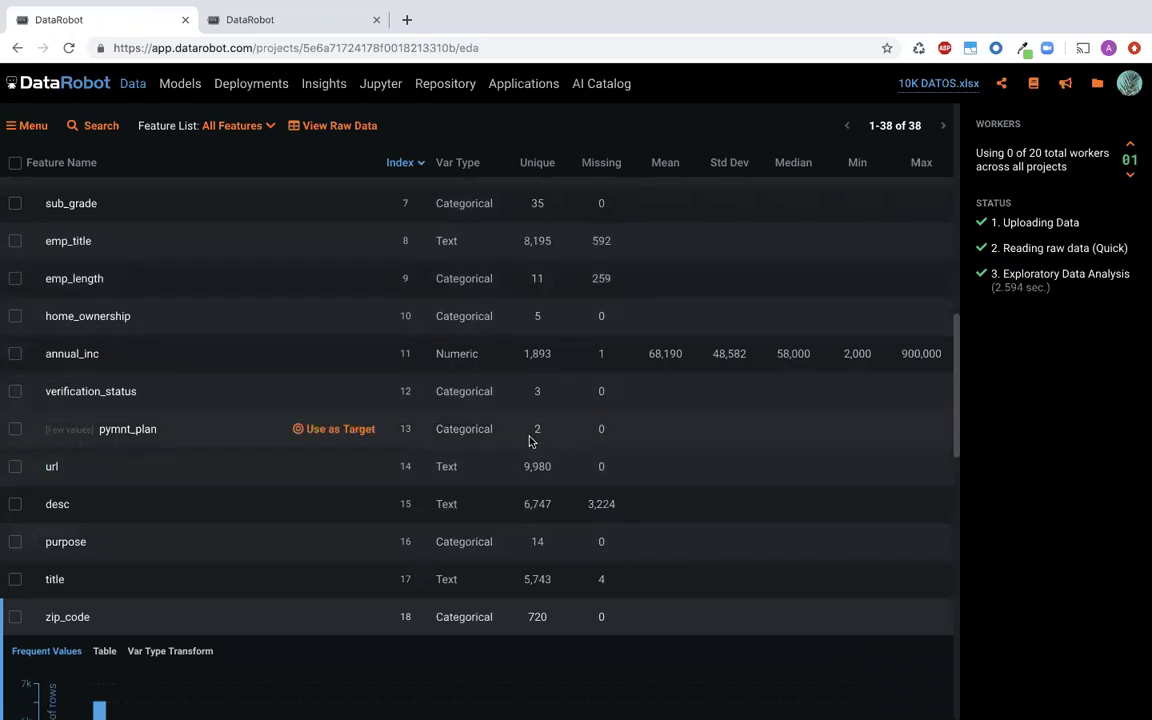
scroll(530, 440, "up", 10)
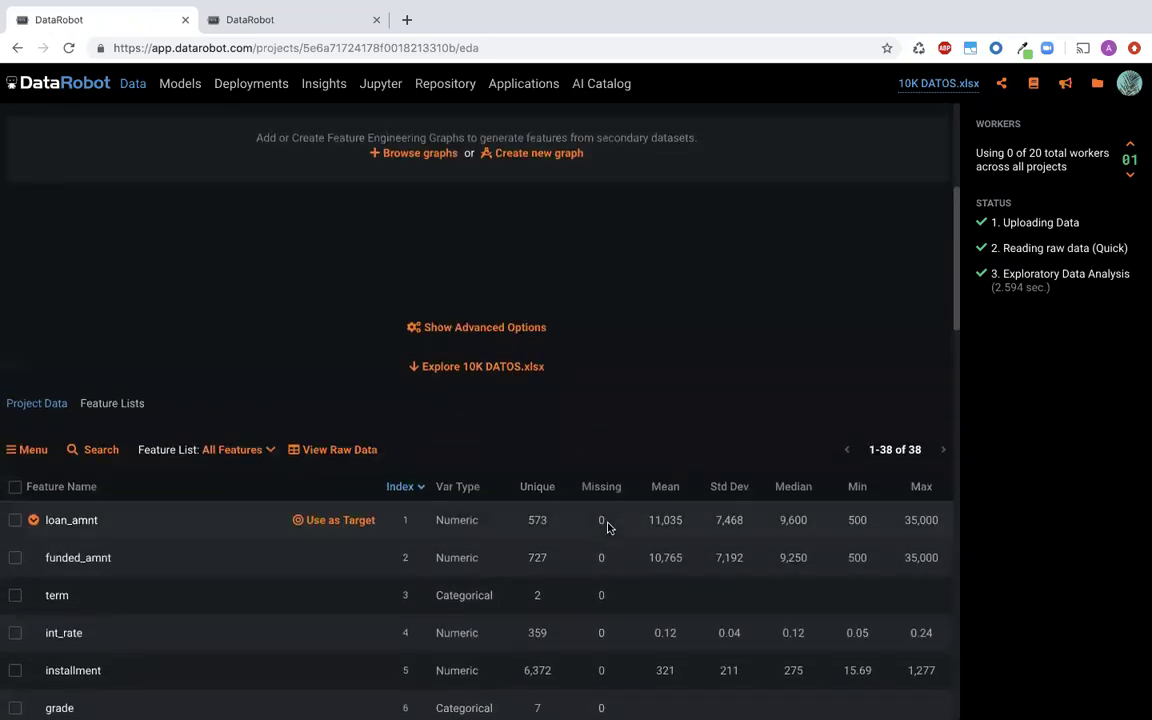
Check which feature lists are available for the project, leaving All Features selected
scroll(607, 527, "down", 1)
left_click(265, 327)
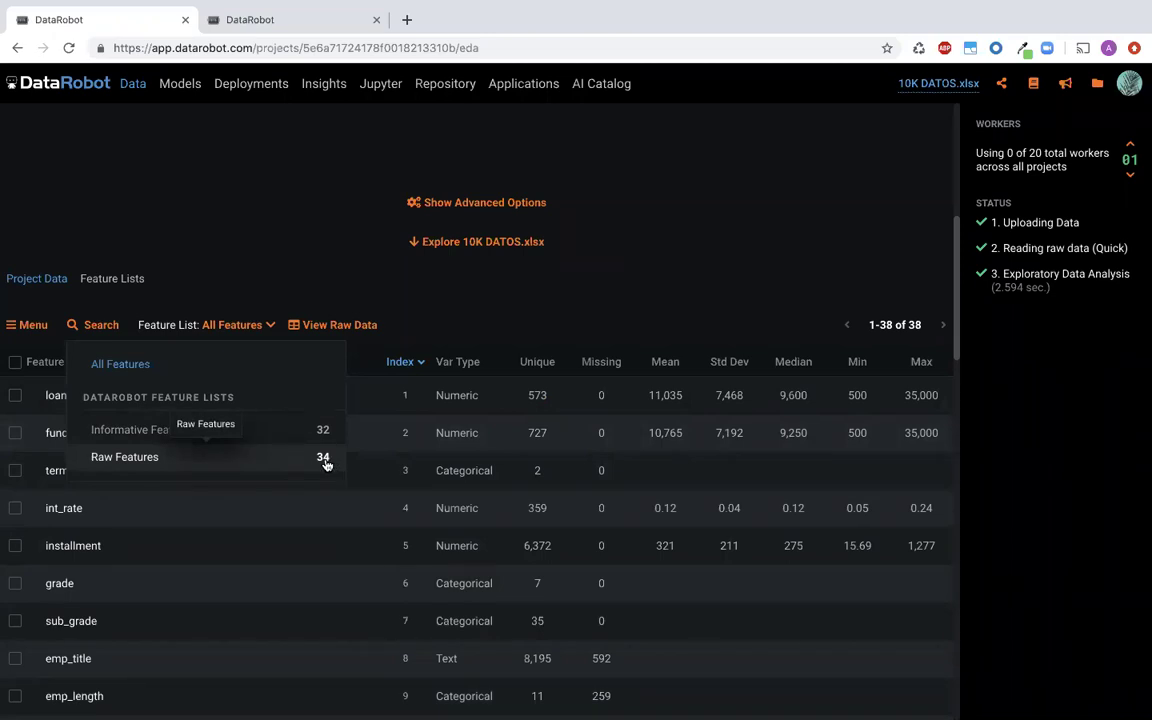
left_click(416, 342)
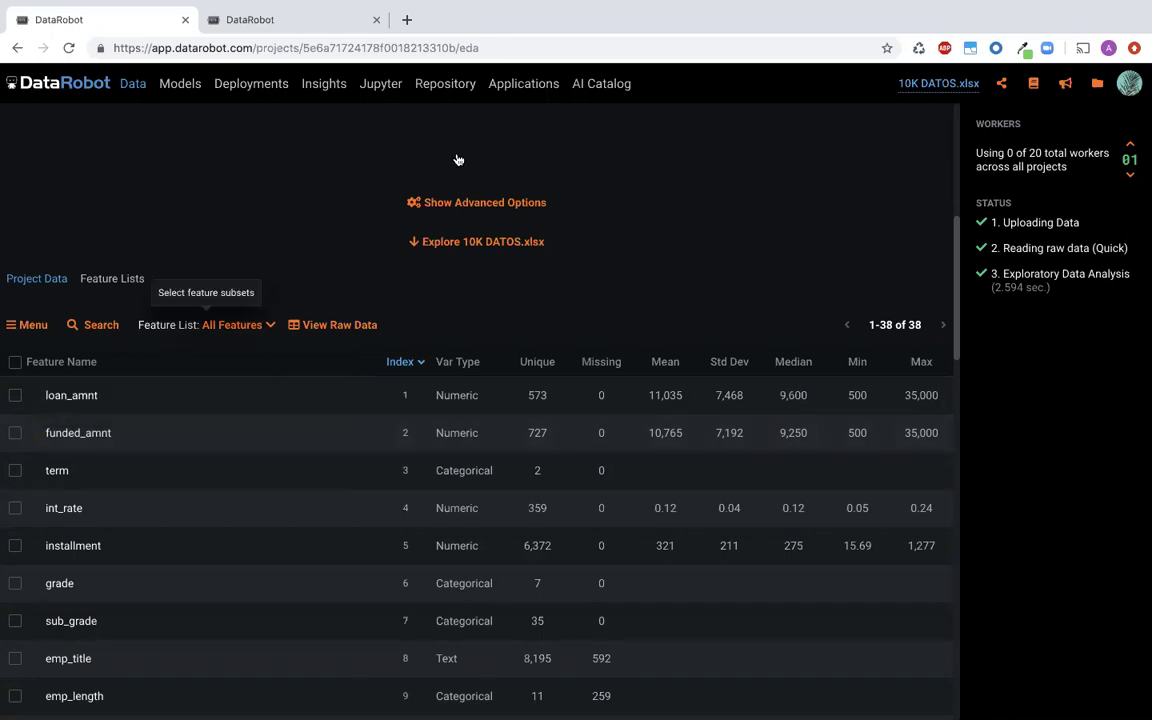
Start modeling in Autopilot mode on the is_bad target and review the features ranked by importance
scroll(458, 160, "up", 5)
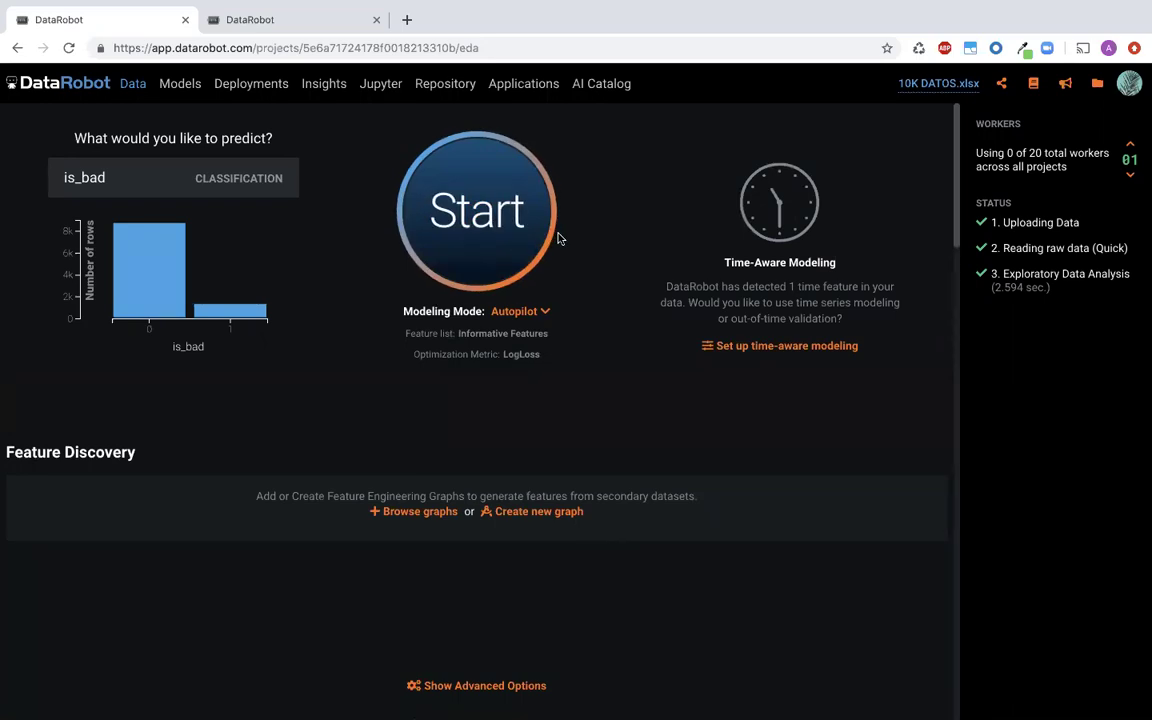
left_click(471, 236)
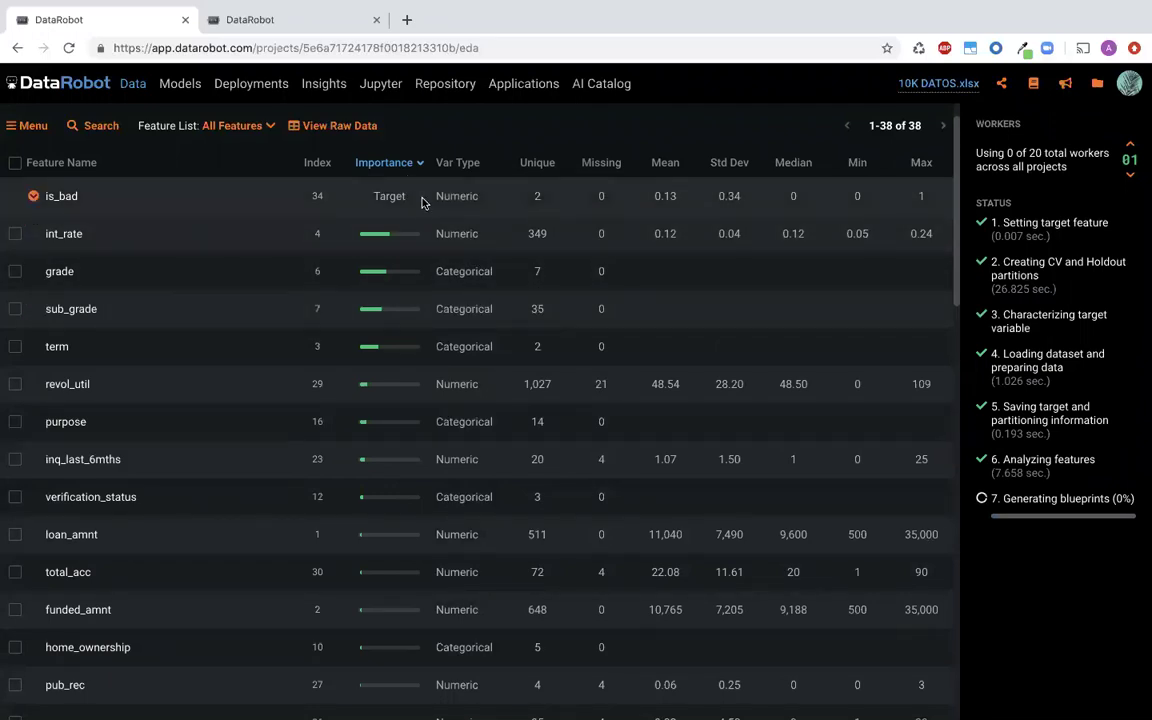
mouse_move(412, 225)
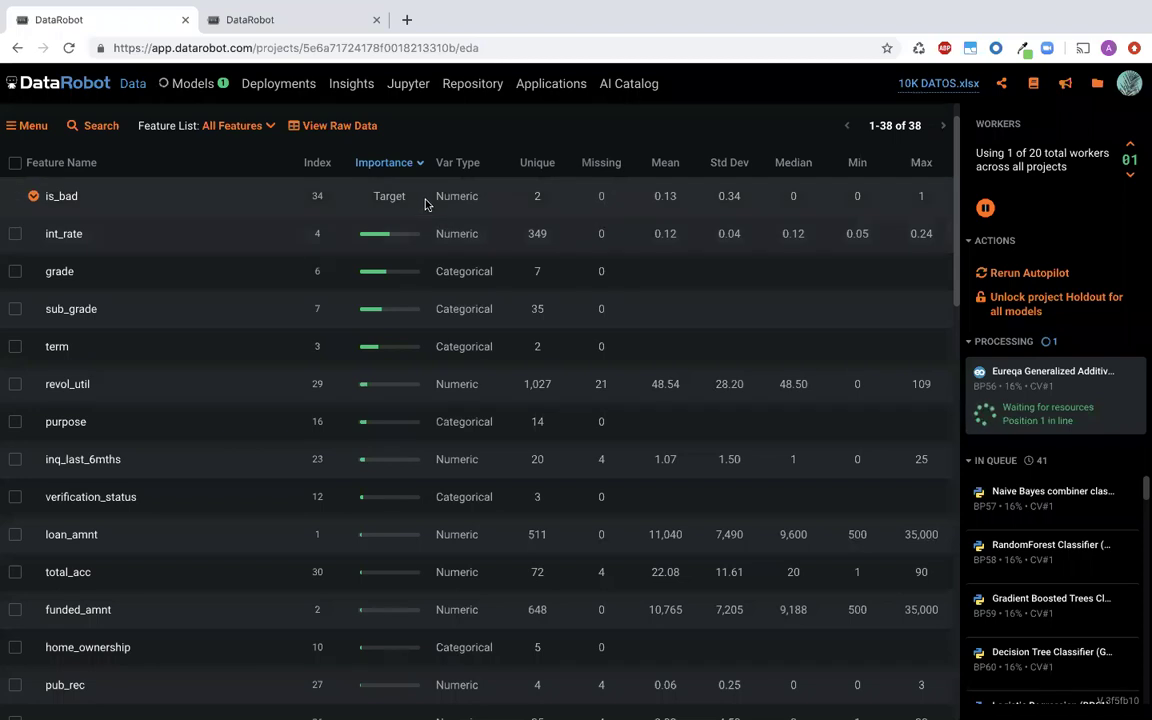
mouse_move(425, 204)
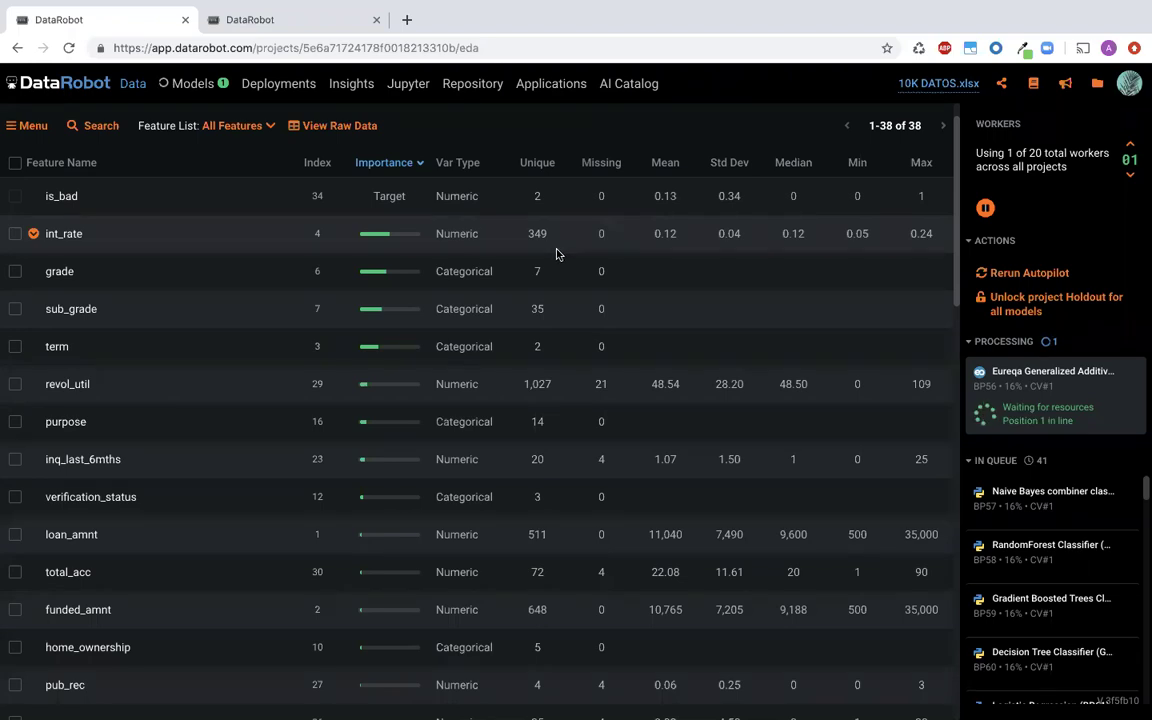
mouse_move(557, 254)
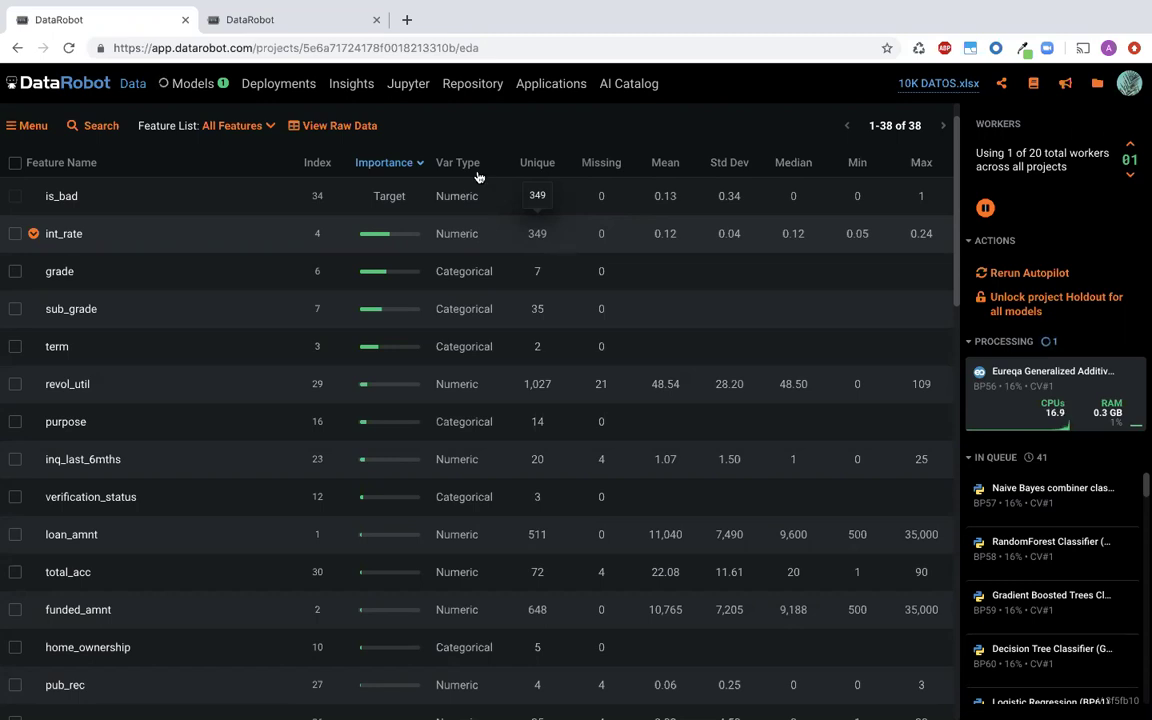
Open the model leaderboard and raise the project's workers to 20
left_click(214, 87)
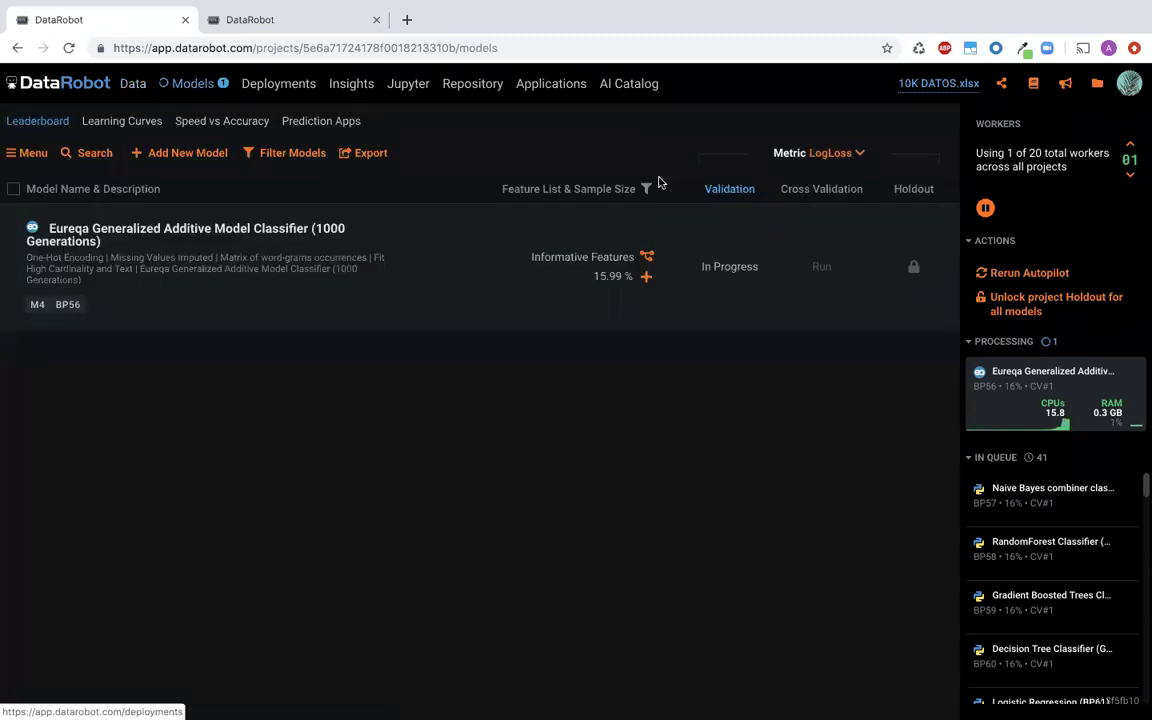
left_click(1133, 147)
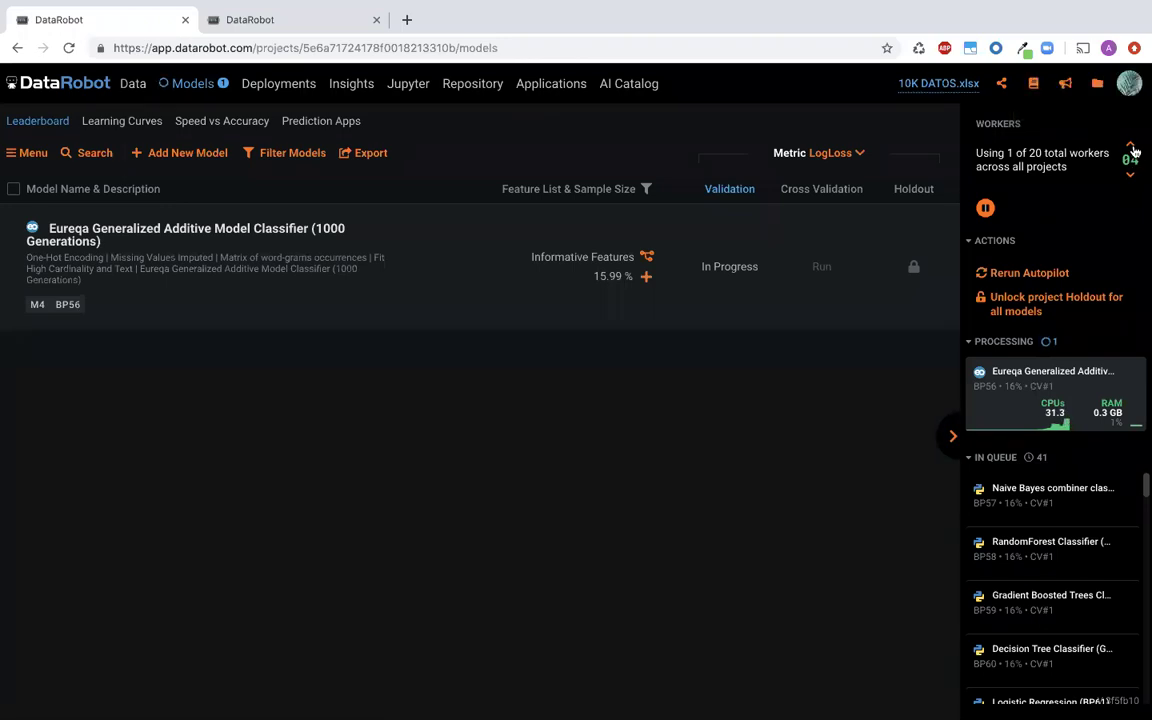
left_click(1133, 147)
left_click(1133, 147)
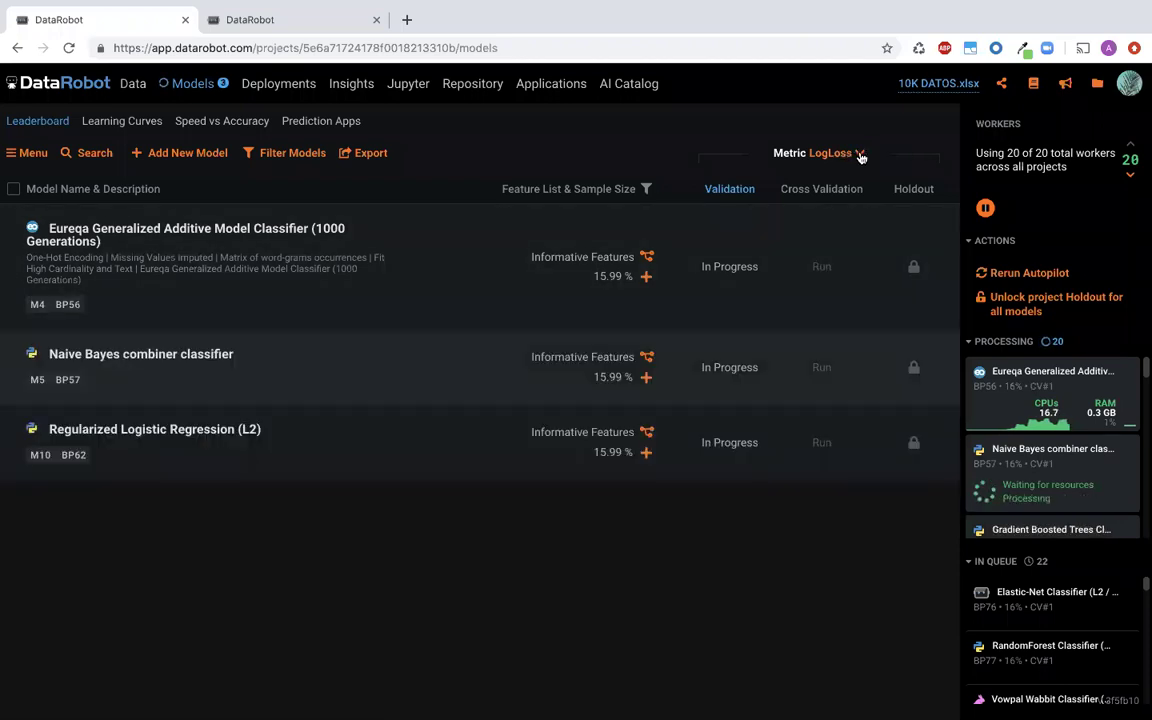
Switch the leaderboard metric to AUC and review the models currently being processed
left_click(859, 155)
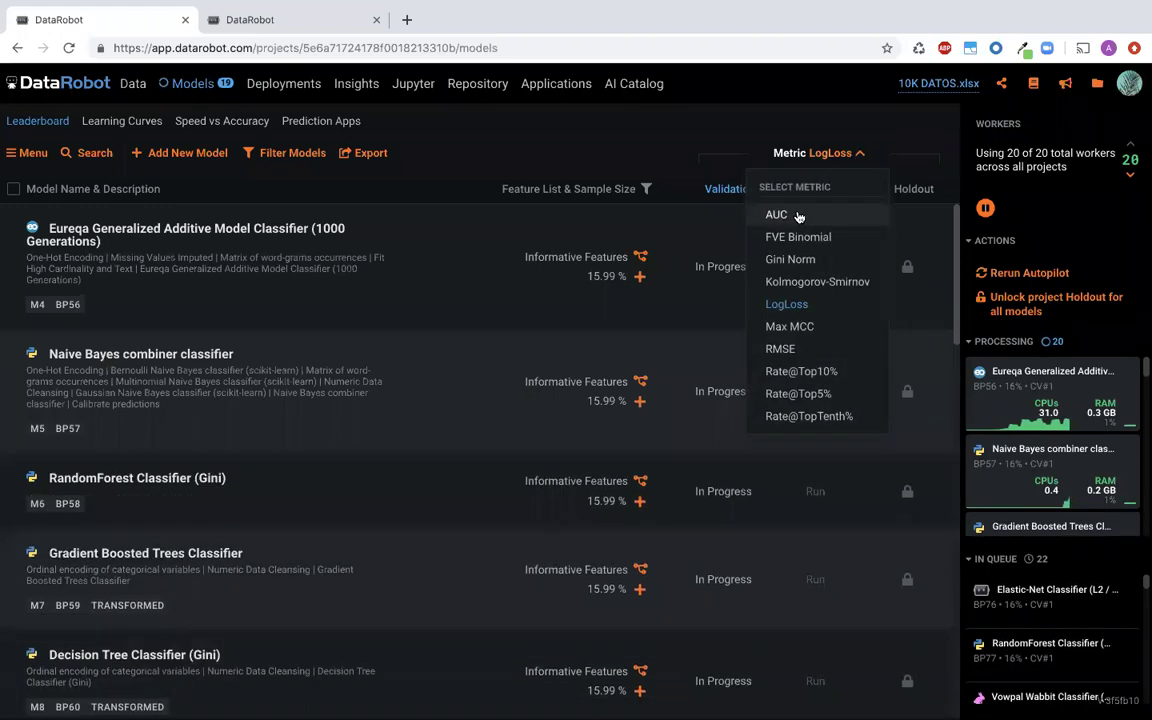
left_click(777, 217)
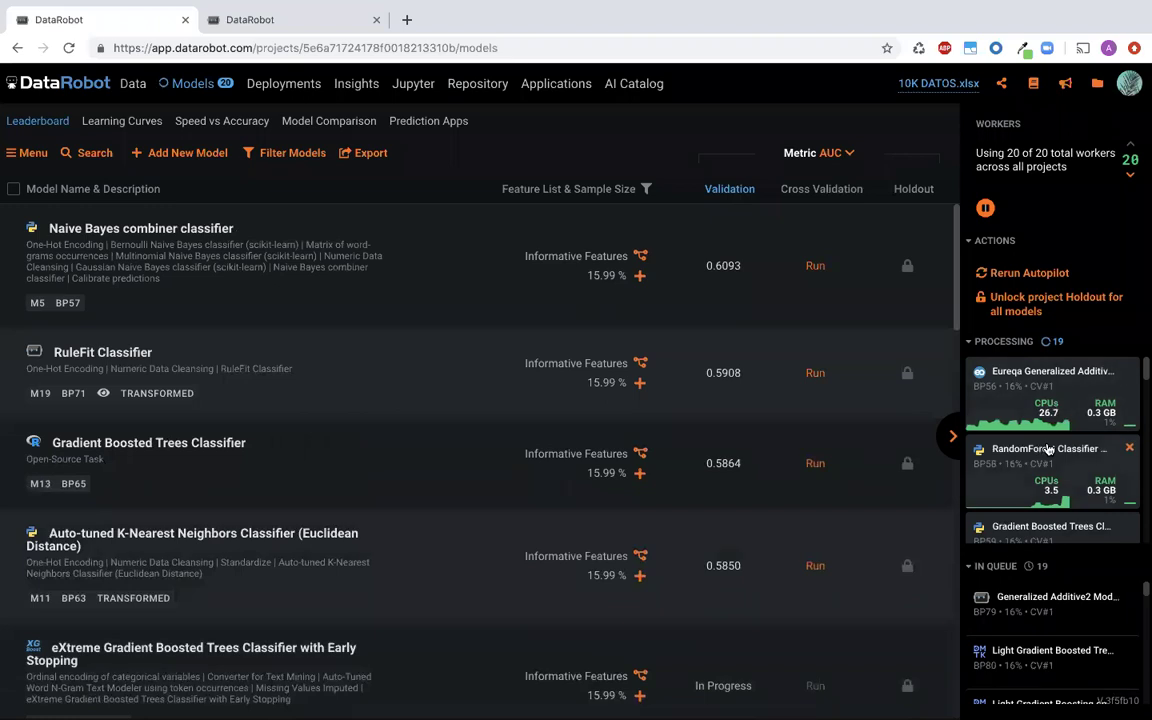
scroll(1048, 449, "down", 5)
scroll(1044, 463, "down", 5)
scroll(1044, 463, "down", 3)
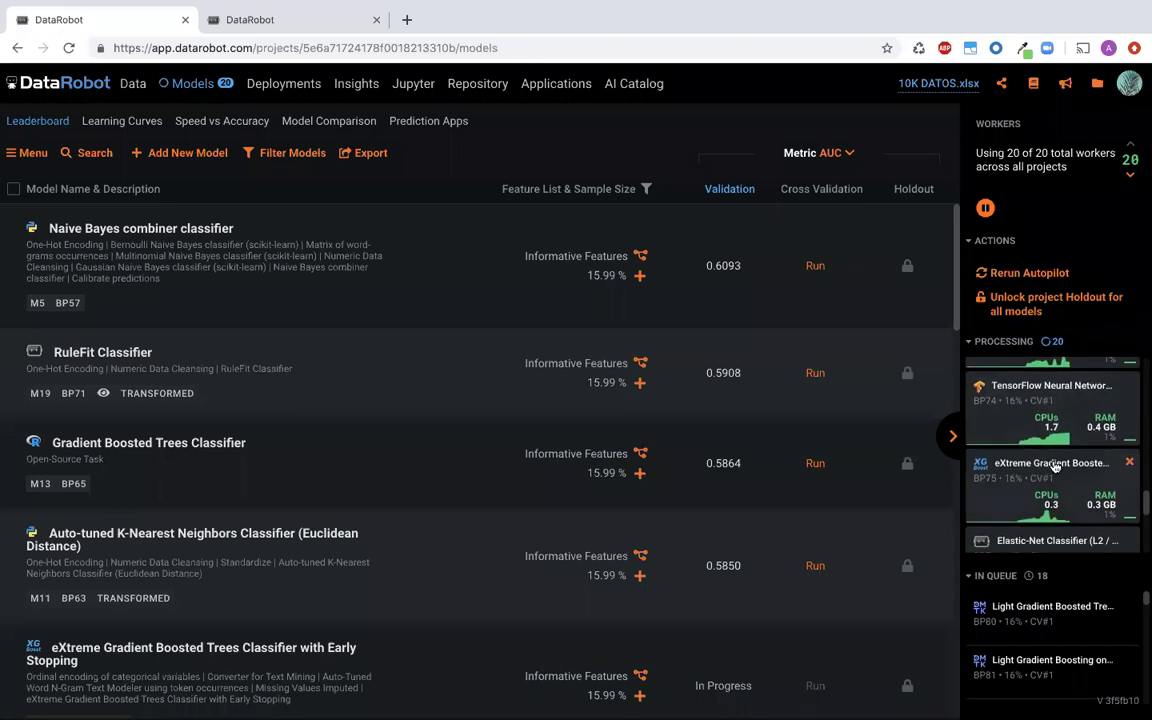
scroll(1055, 466, "down", 3)
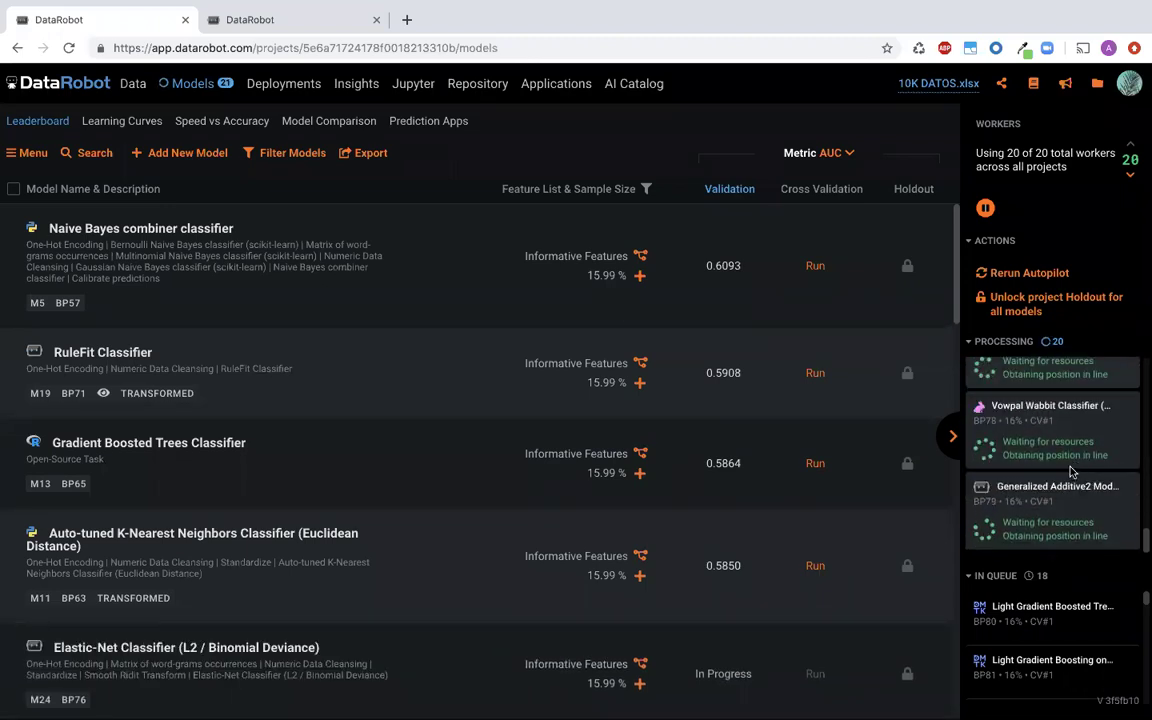
mouse_move(1030, 484)
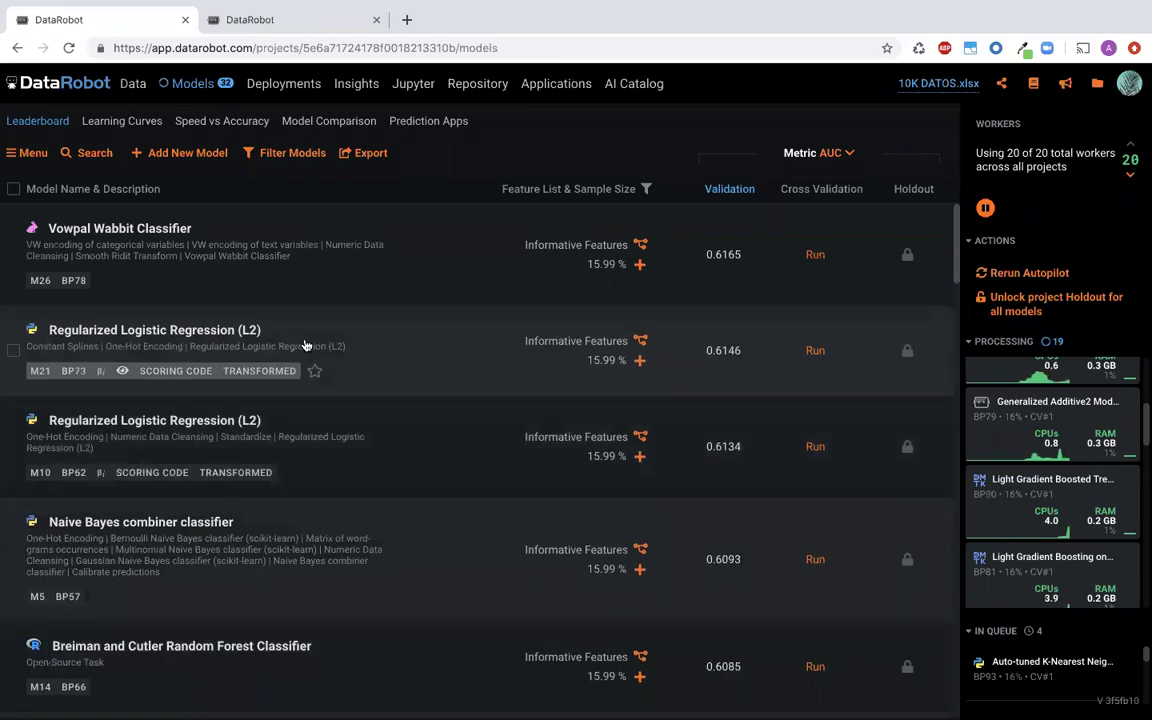
Open the BP73 Regularized Logistic Regression (L2) model and view its blueprint
left_click(204, 331)
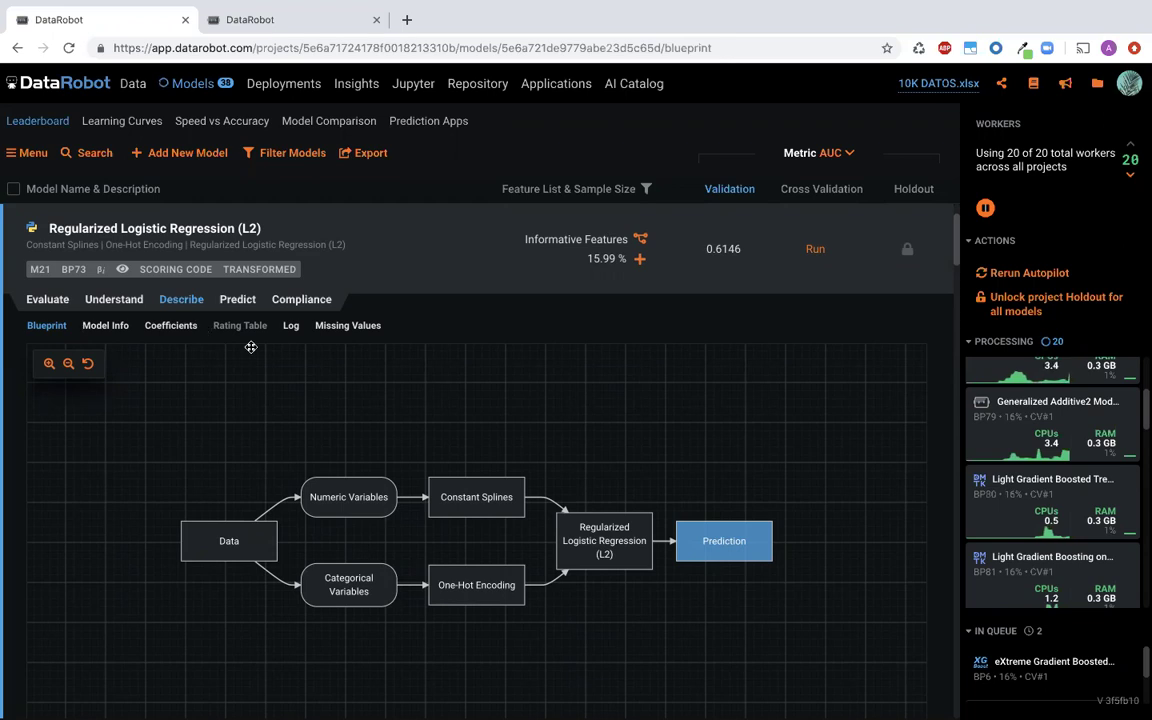
scroll(249, 345, "down", 1)
scroll(326, 365, "up", 3)
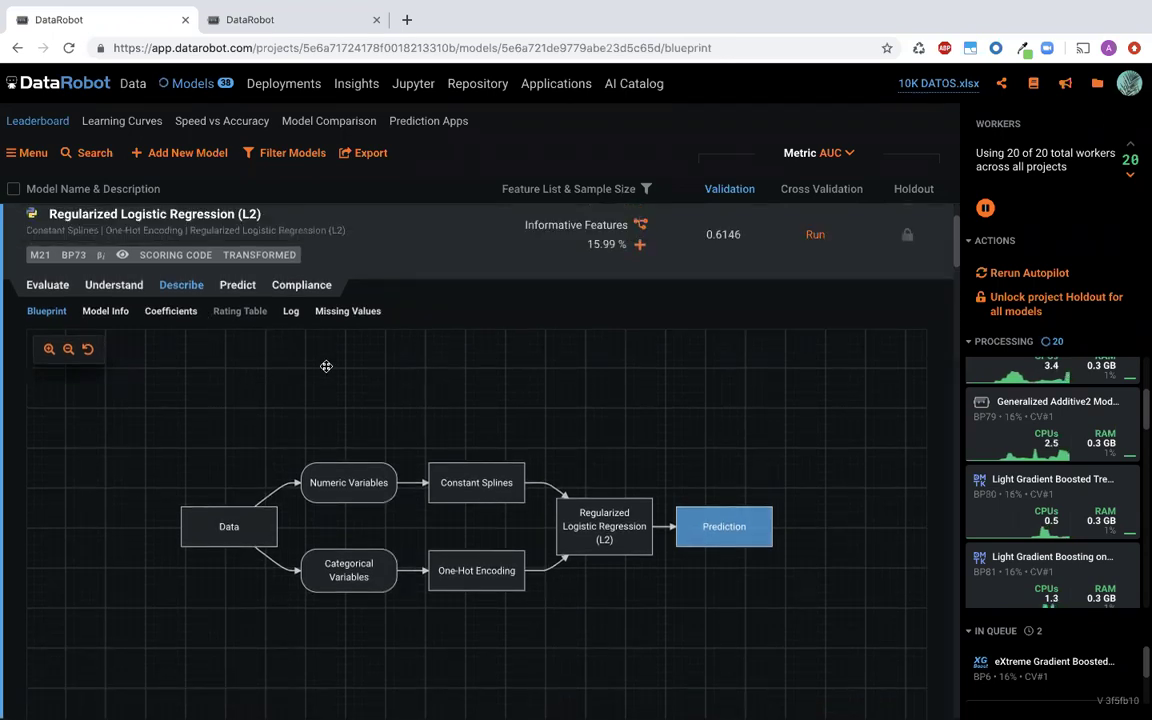
Read the model documentation for the blueprint's Constant Splines task, close it and return to the model
scroll(324, 370, "down", 1)
scroll(324, 370, "down", 1)
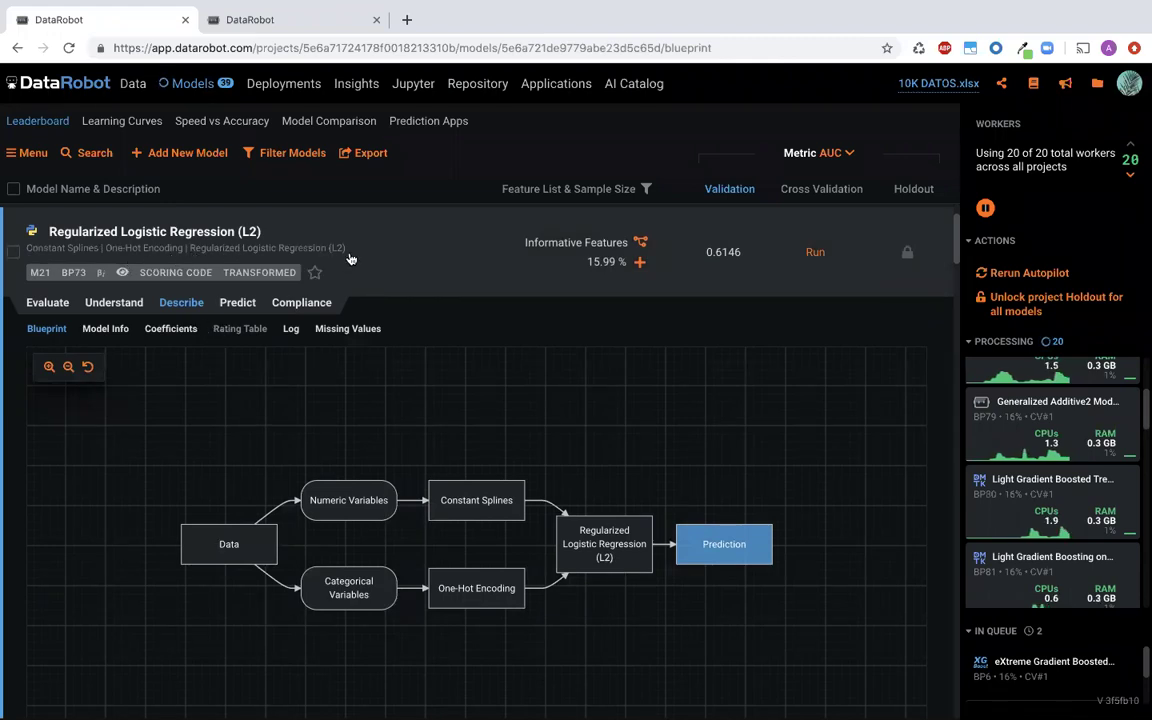
scroll(440, 360, "down", 1)
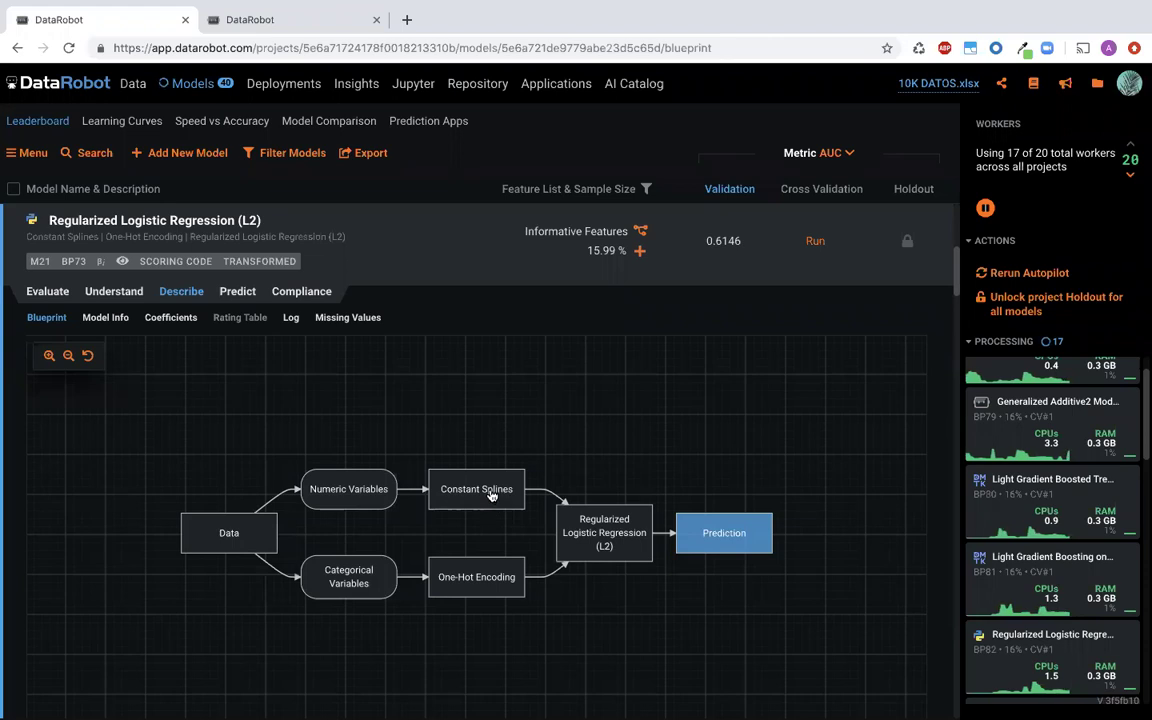
mouse_move(491, 495)
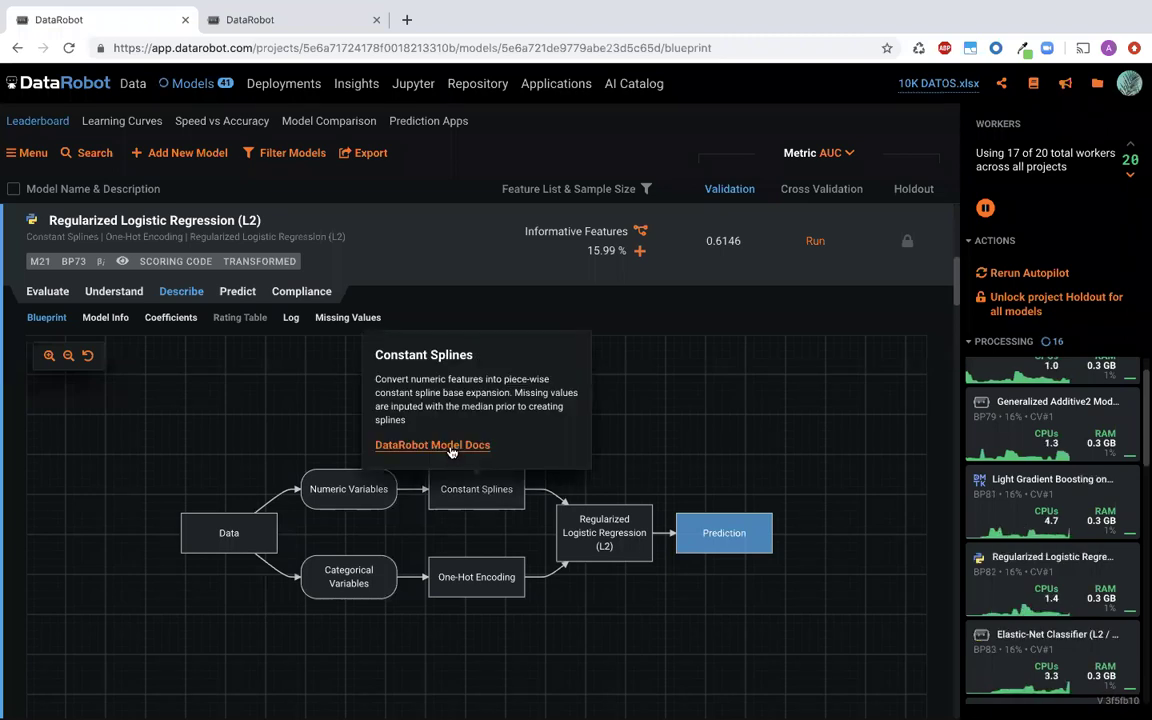
left_click(451, 449)
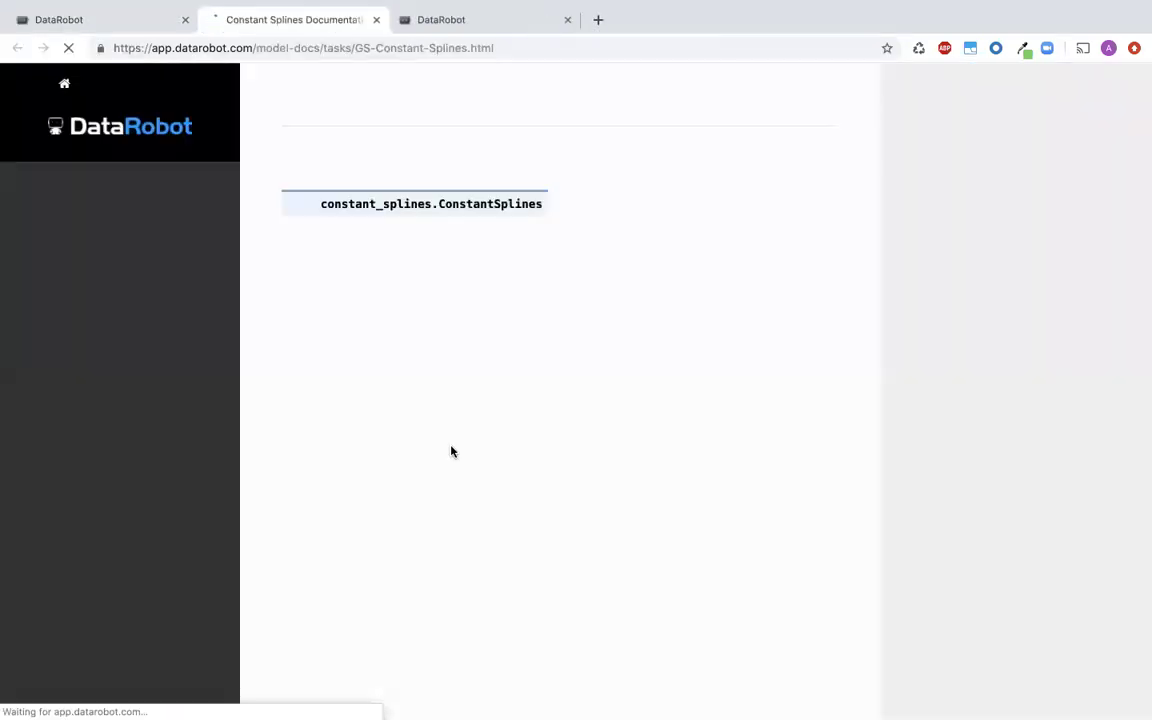
scroll(451, 452, "down", 5)
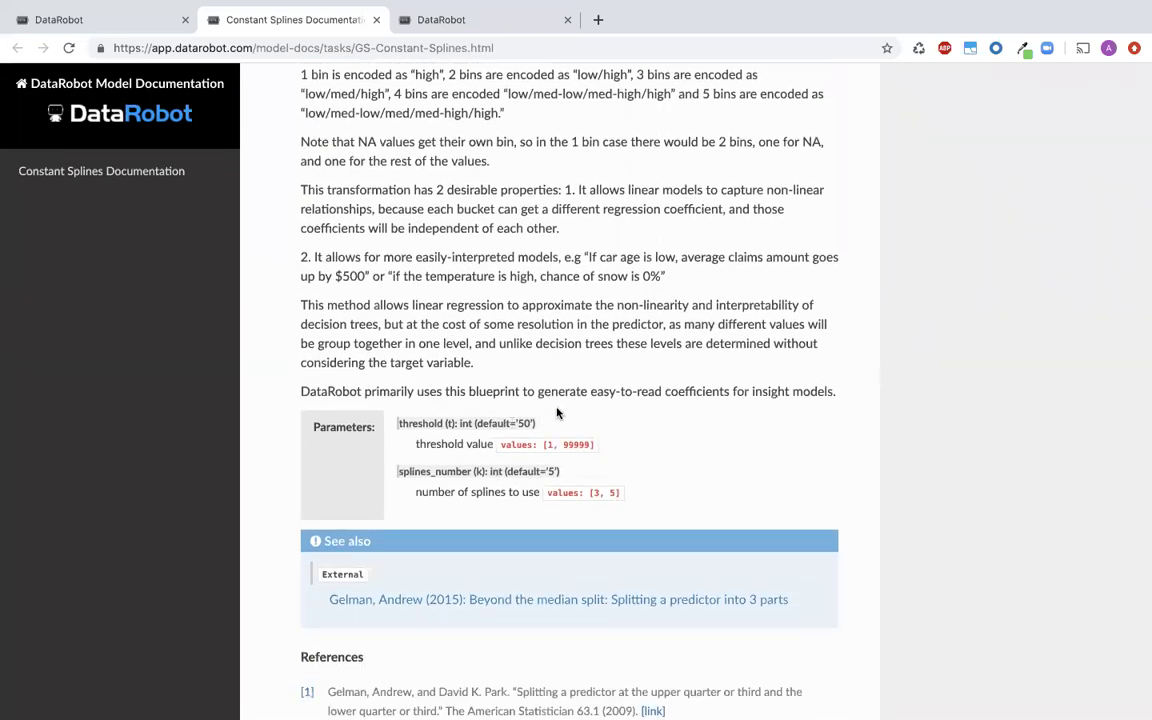
scroll(557, 413, "up", 3)
scroll(557, 410, "down", 1)
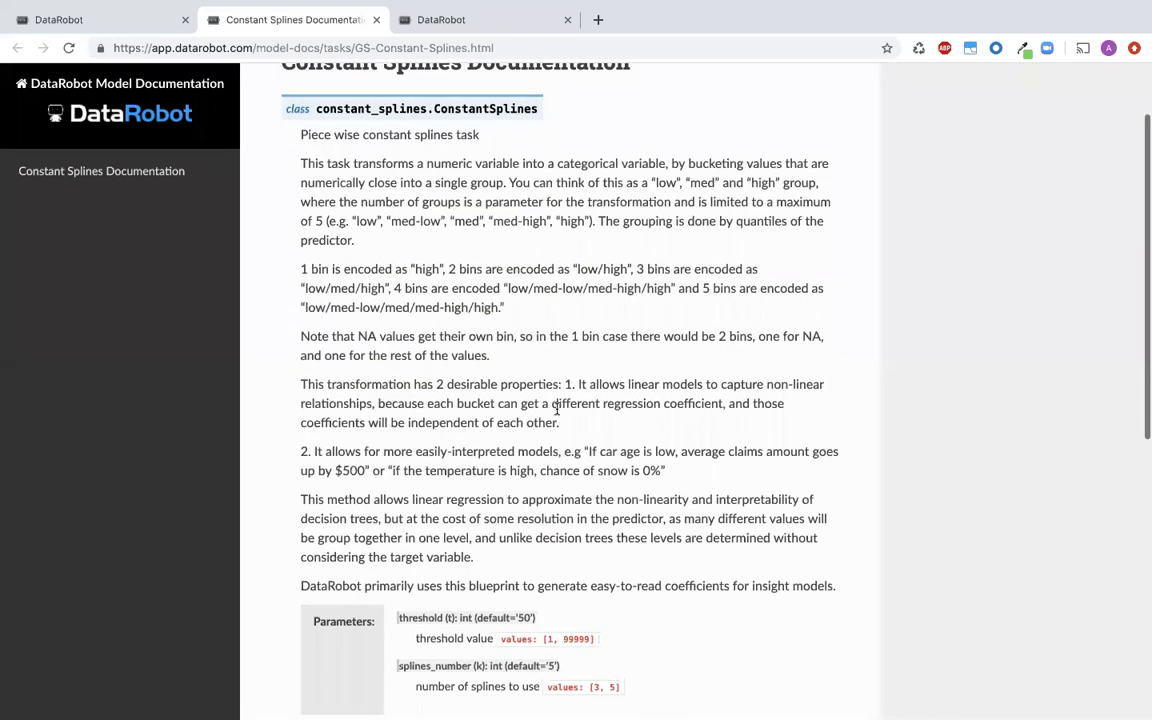
scroll(556, 408, "up", 2)
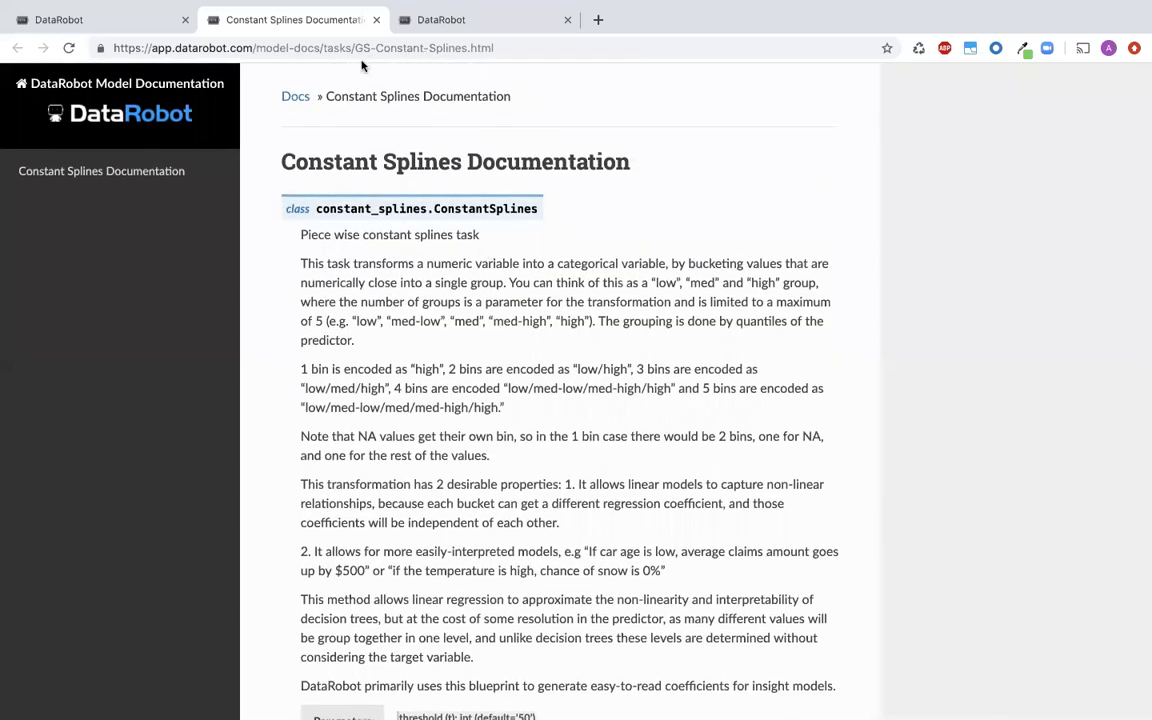
left_click(376, 19)
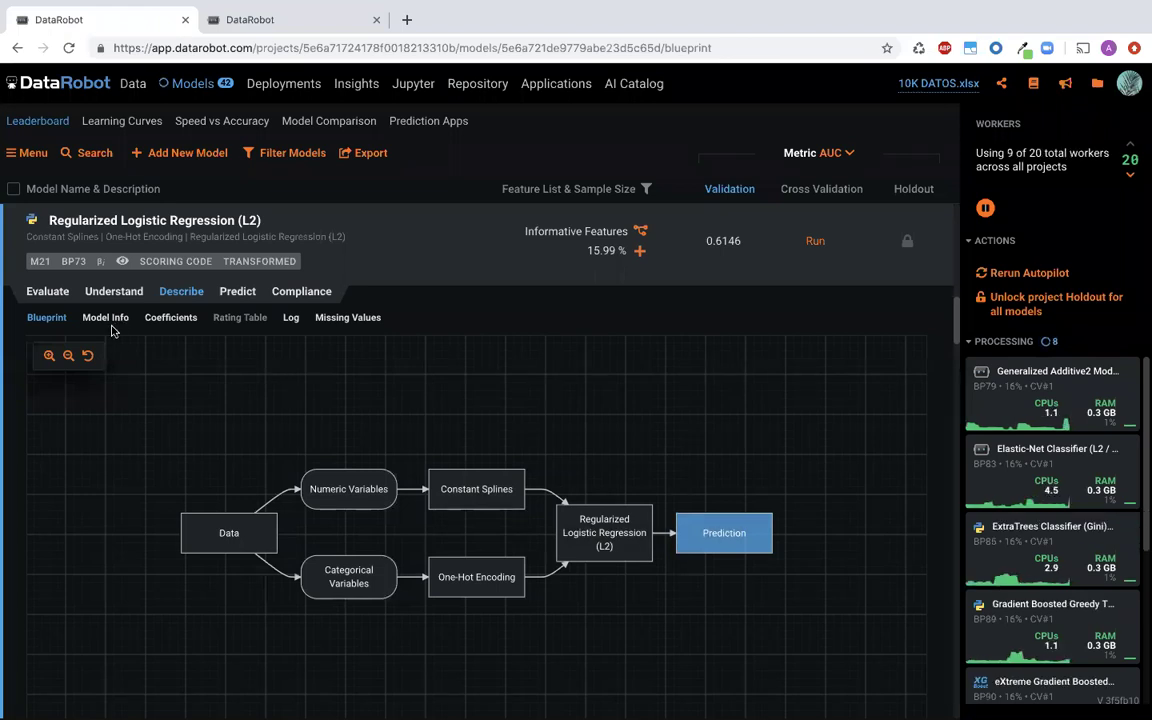
Evaluate the BP73 Regularized Logistic Regression (L2) model with its Lift Chart and ROC Curve
left_click(31, 294)
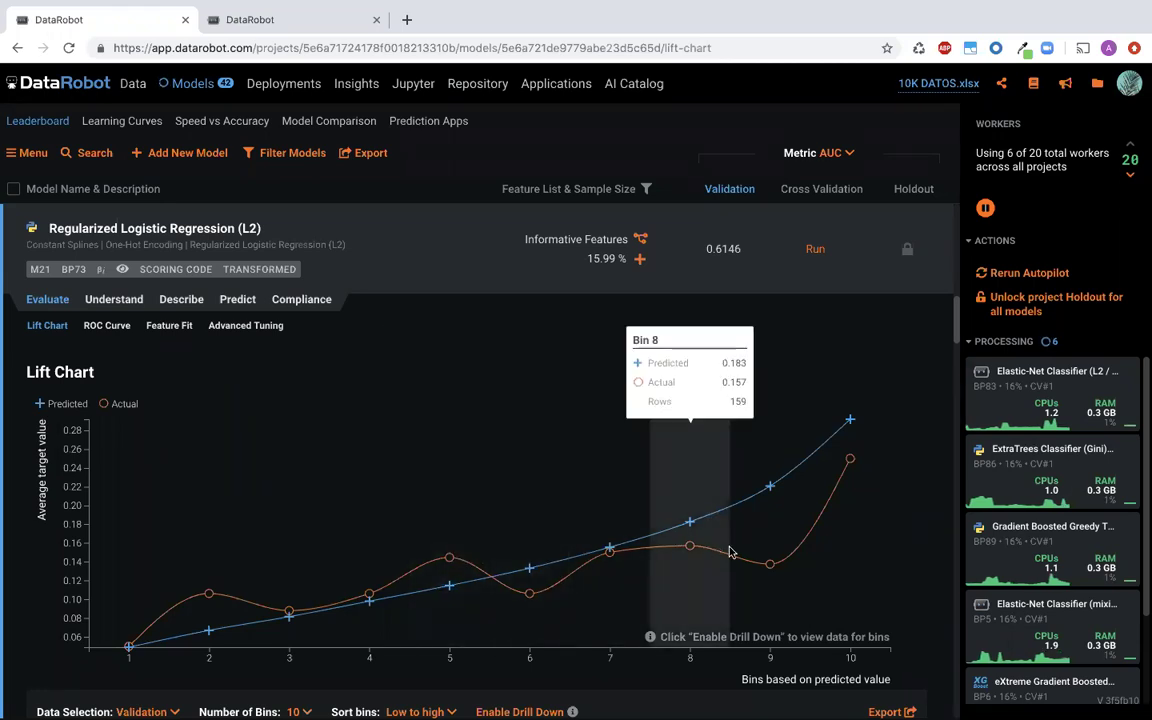
mouse_move(775, 548)
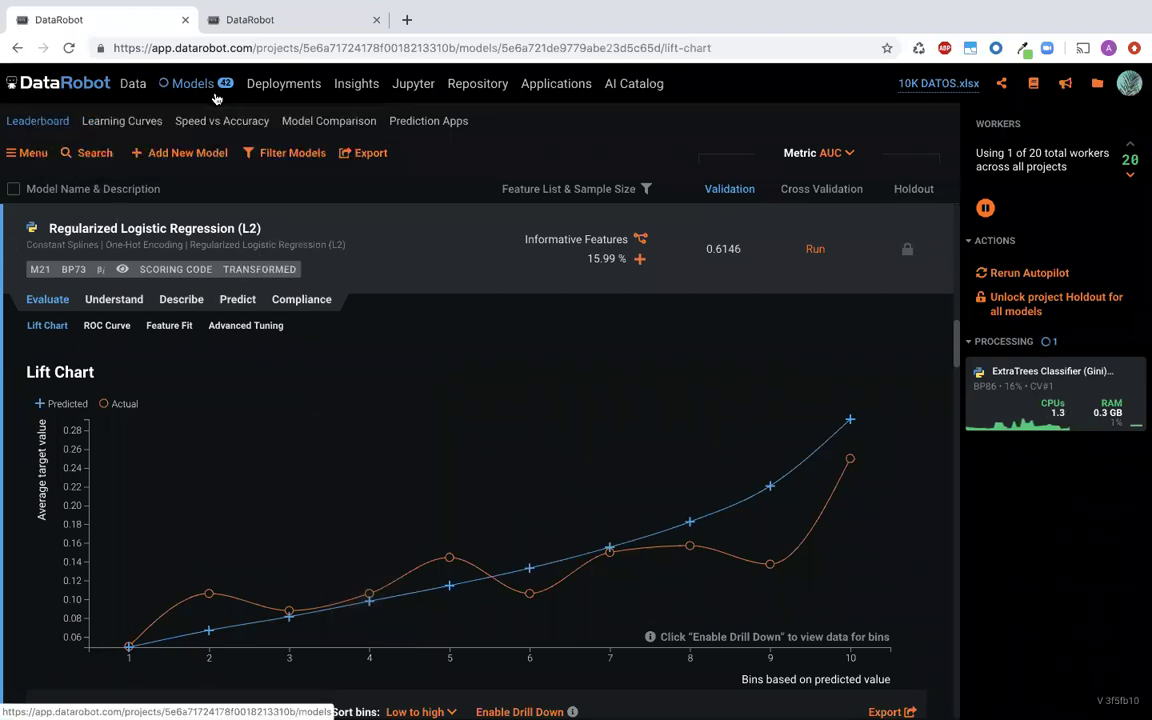
left_click(107, 326)
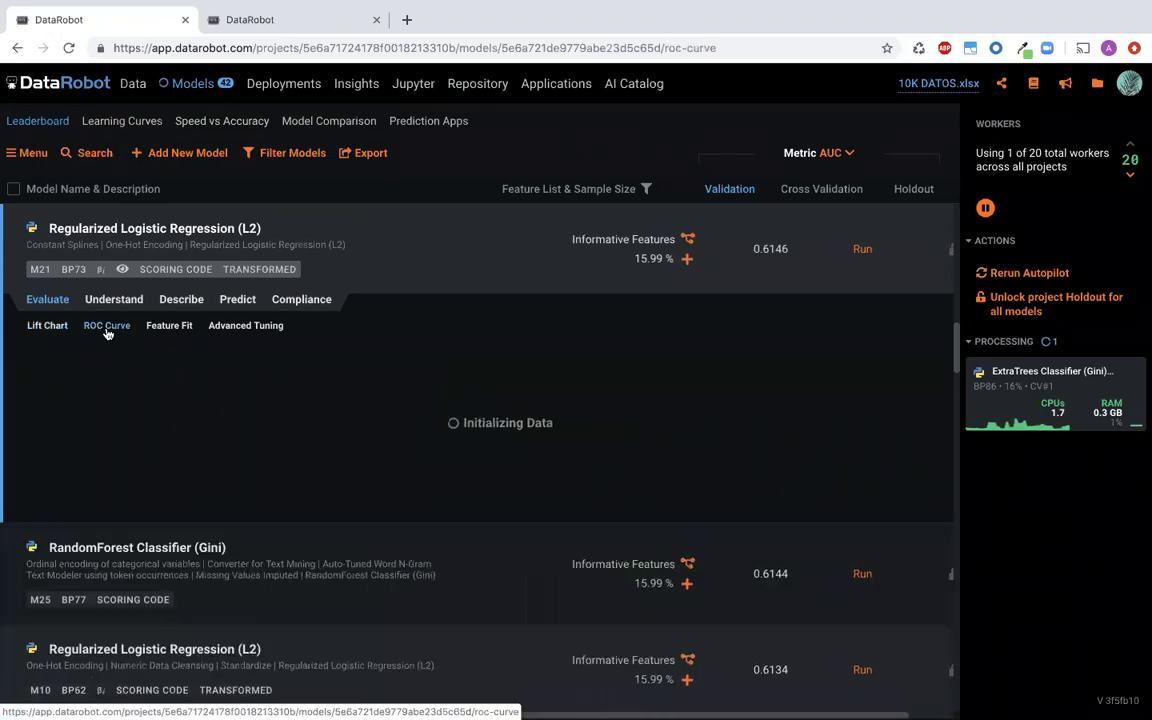
scroll(604, 325, "down", 2)
scroll(604, 325, "down", 3)
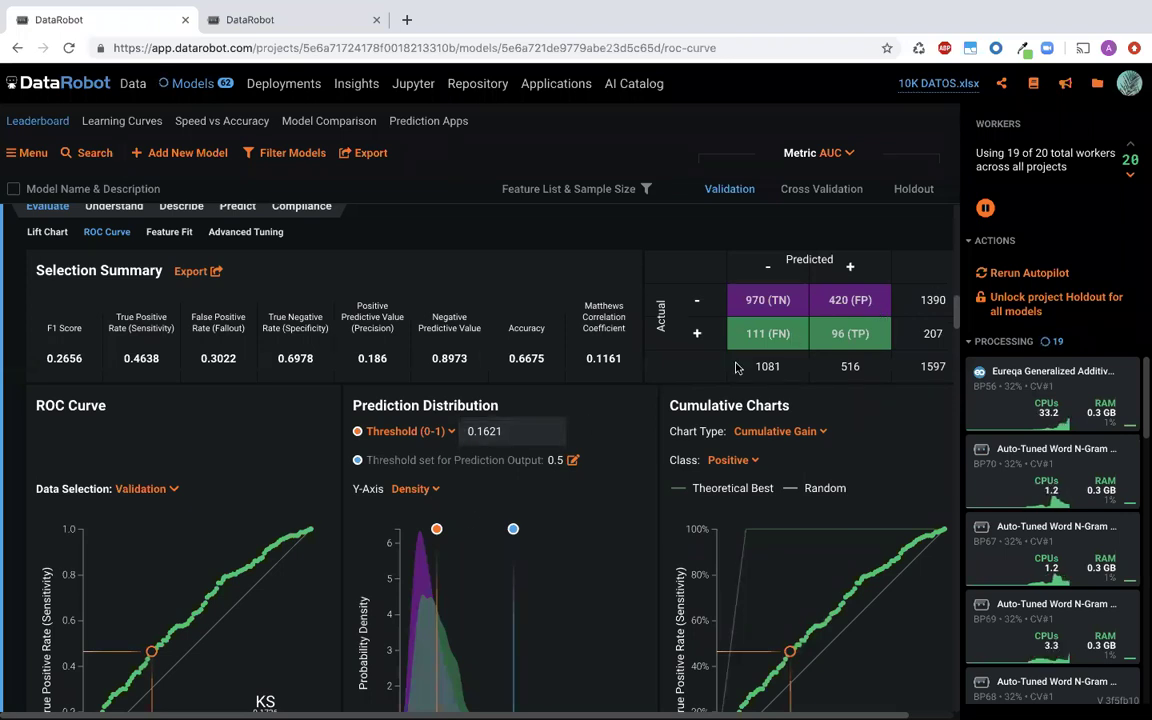
scroll(280, 365, "up", 2)
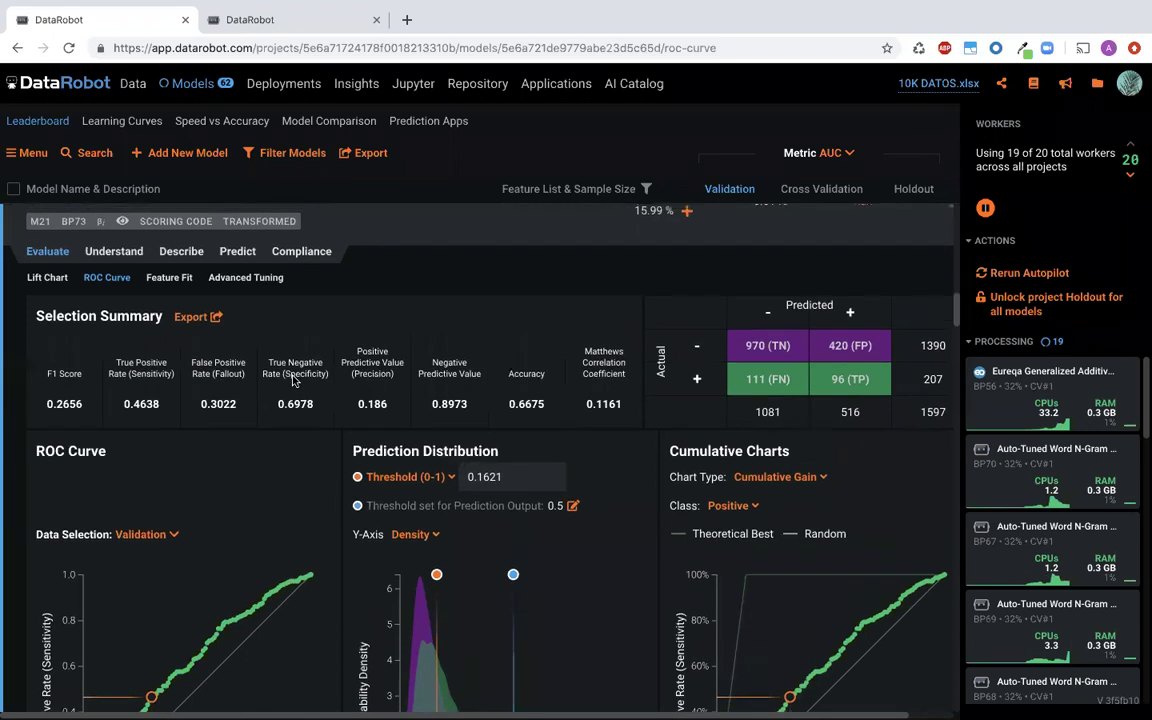
Review the model's Advanced Tuning preprocessing and prediction parameters, then return to the highest-ranked models on the leaderboard
left_click(250, 275)
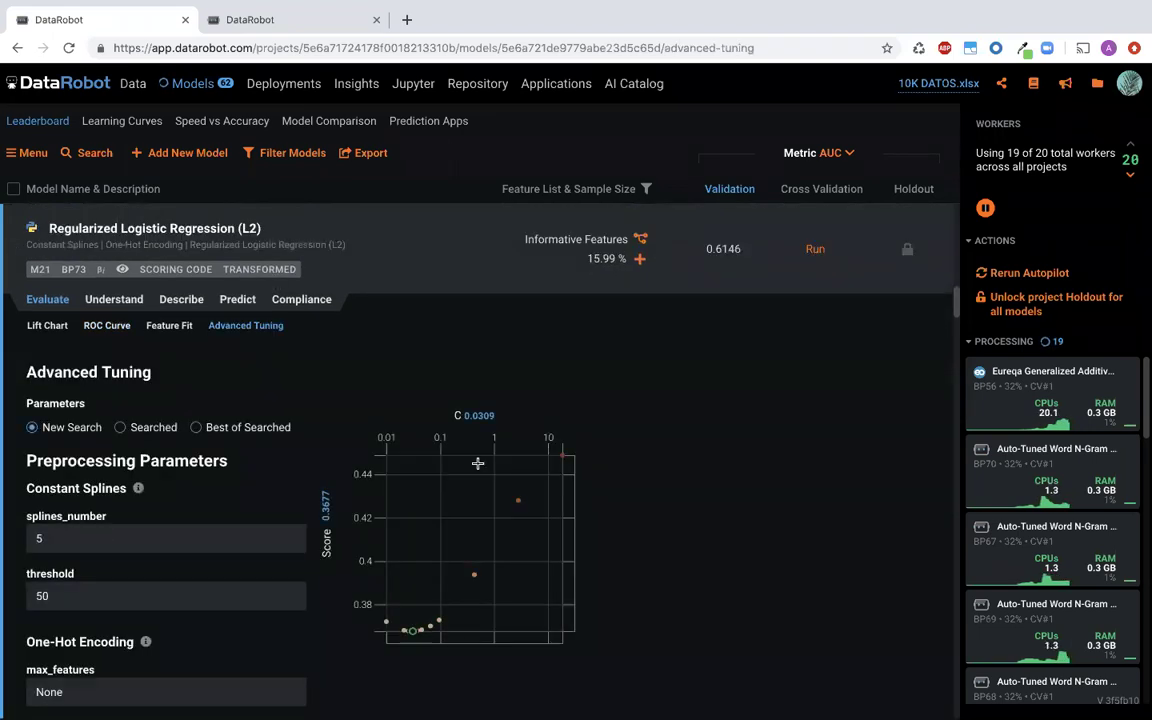
scroll(477, 464, "down", 2)
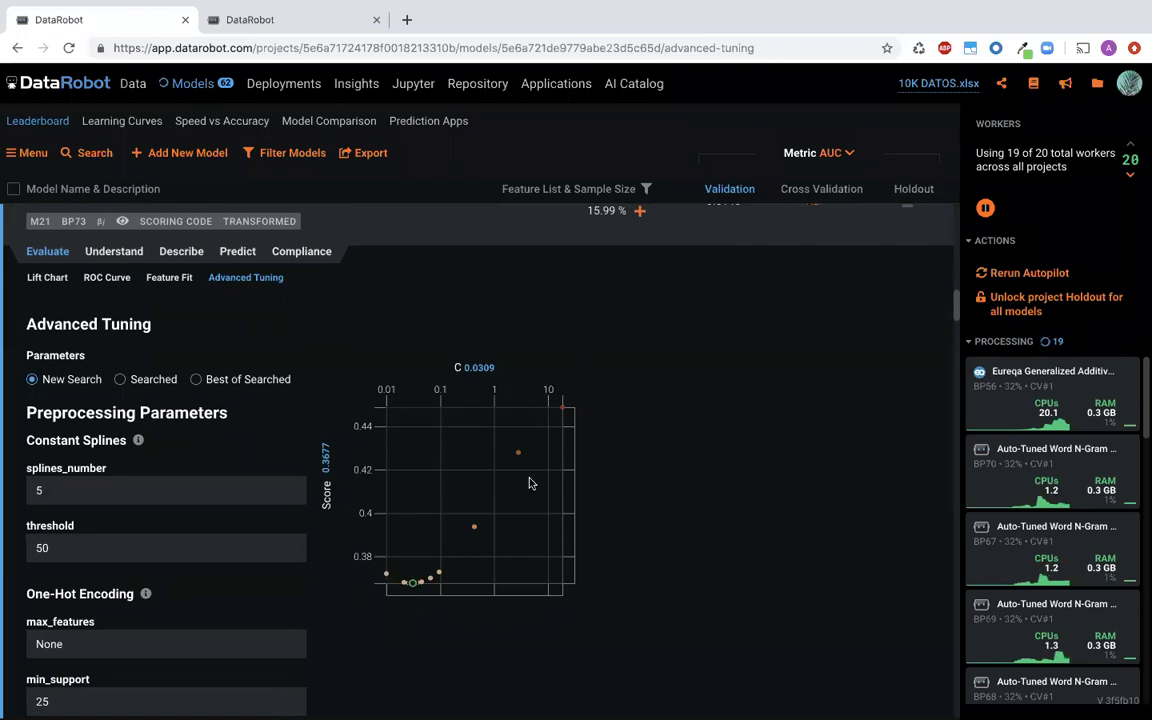
scroll(529, 479, "down", 11)
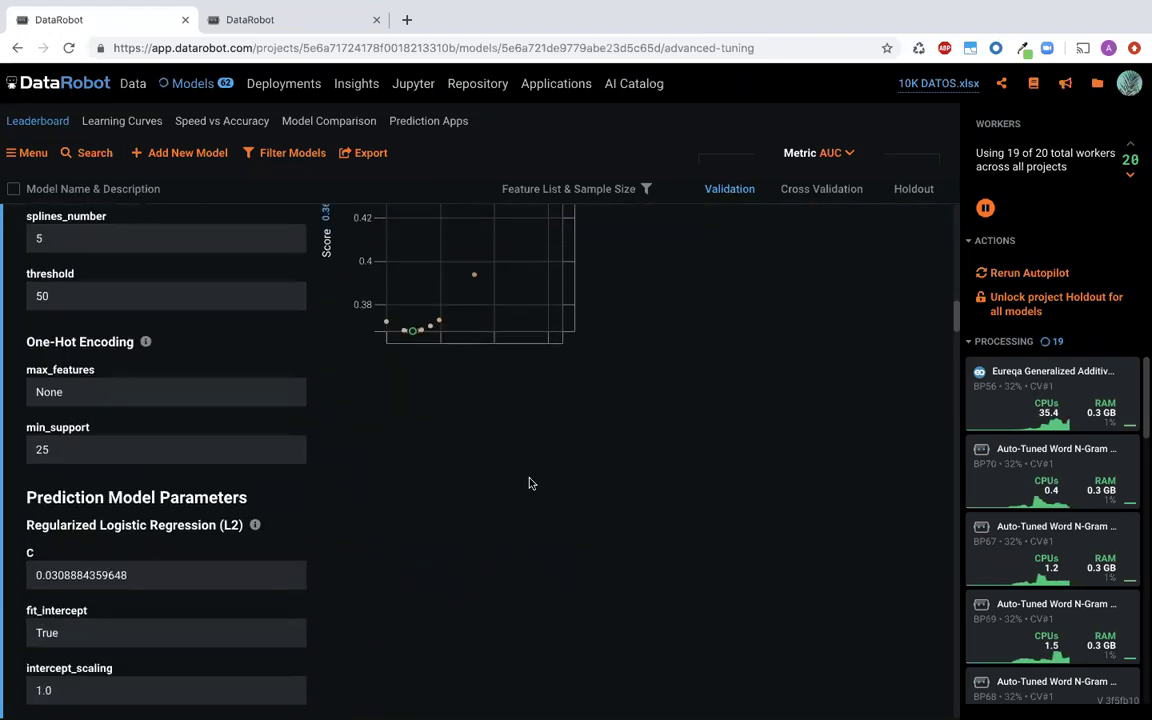
scroll(529, 483, "down", 4)
scroll(529, 483, "up", 20)
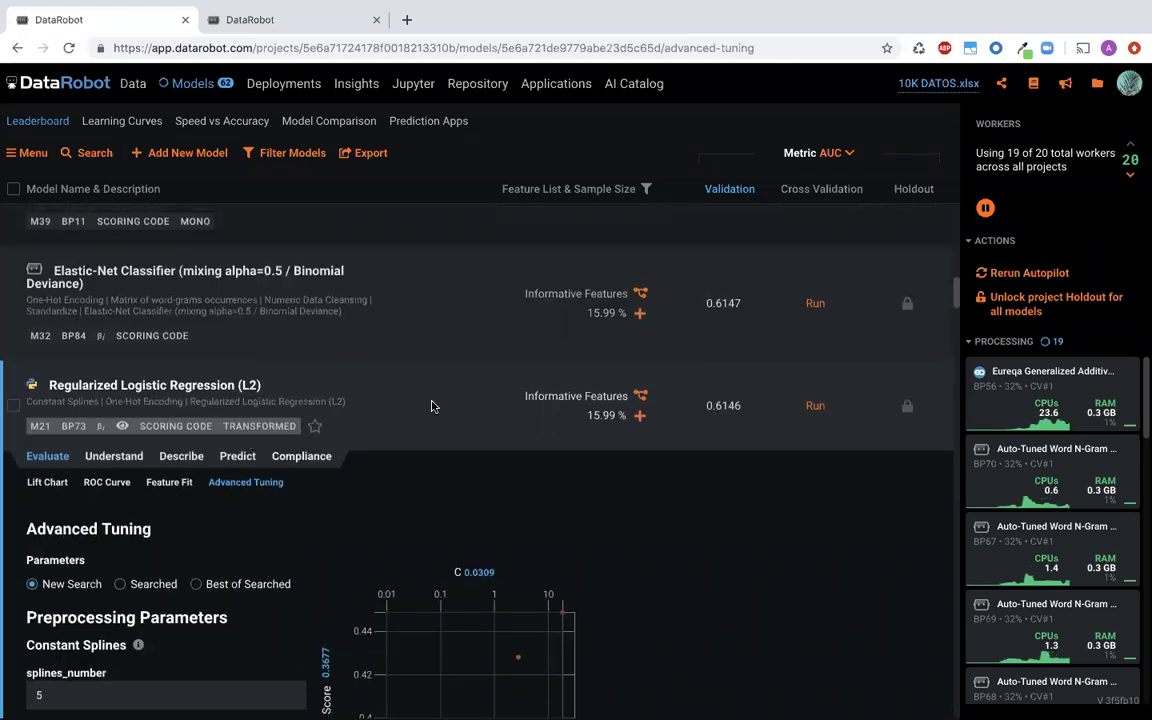
scroll(425, 410, "up", 15)
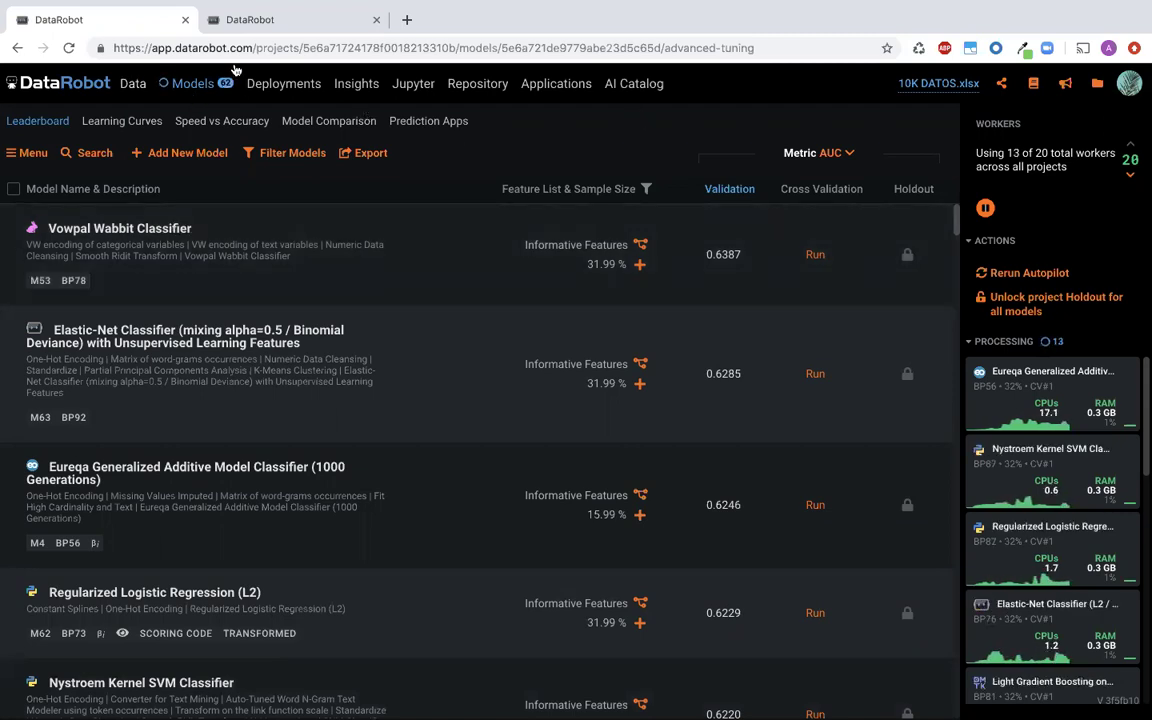
Switch to the Lending Club FINAL project and review the recommended and most accurate models on its leaderboard
left_click(250, 22)
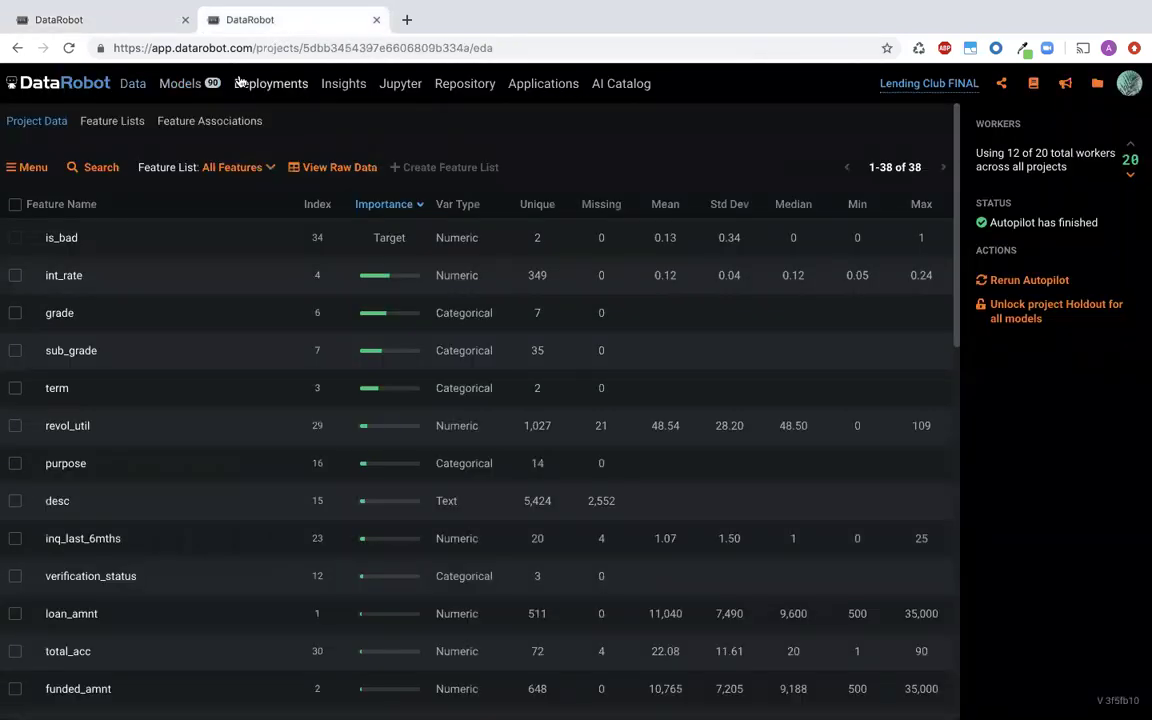
left_click(187, 84)
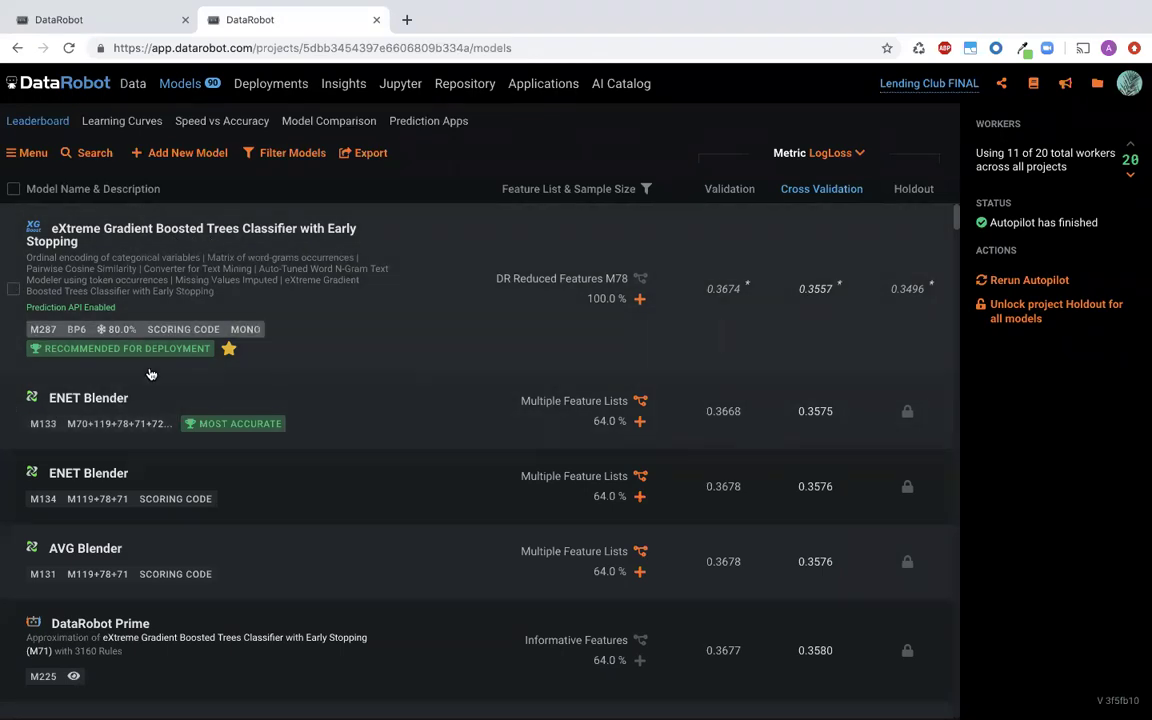
mouse_move(250, 428)
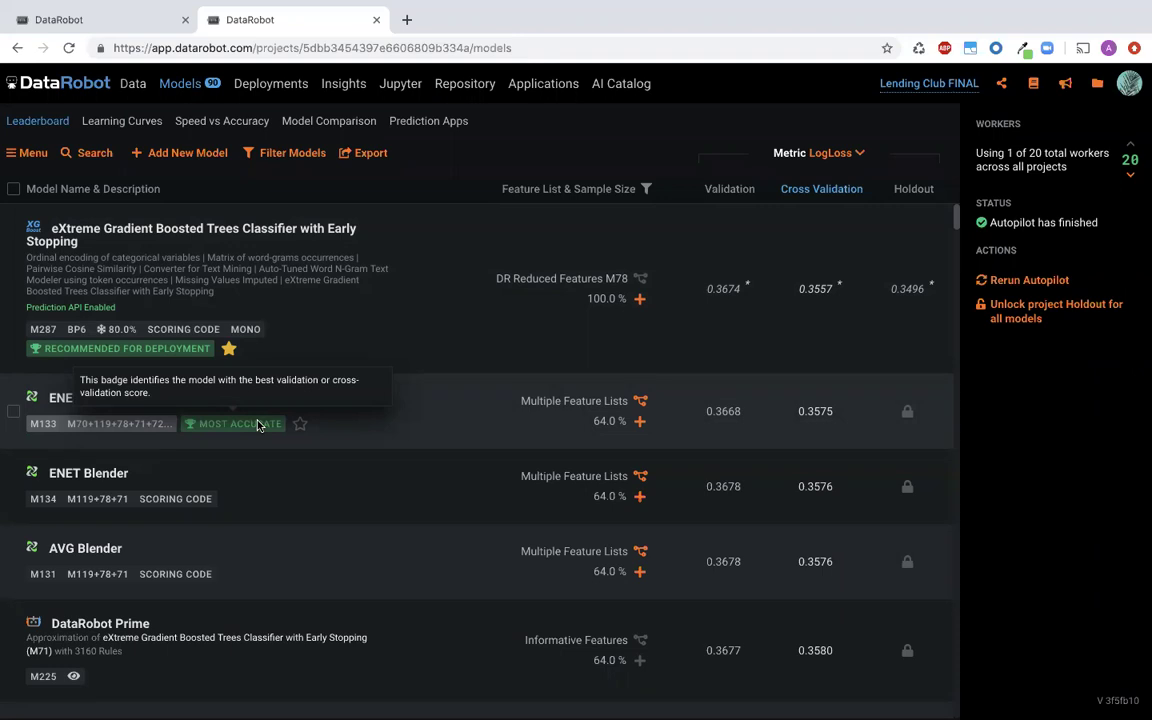
Open the recommended eXtreme Gradient Boosted Trees Classifier with Early Stopping (M287) and examine its blueprint
left_click(266, 226)
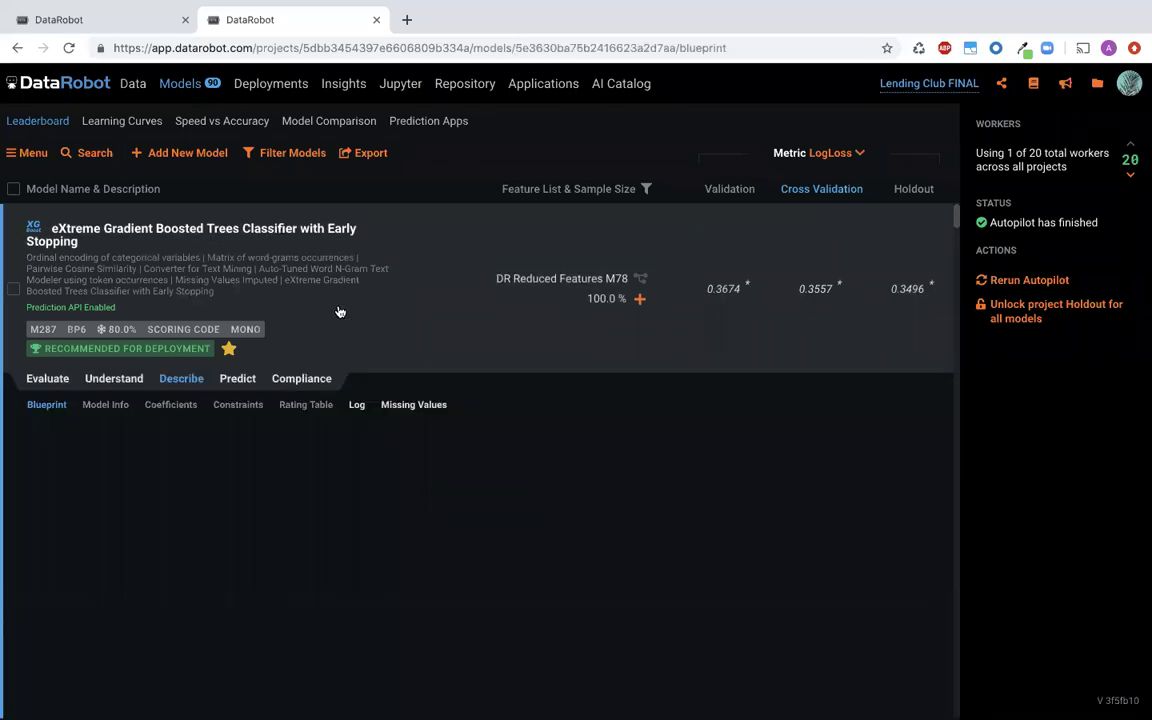
scroll(340, 312, "down", 1)
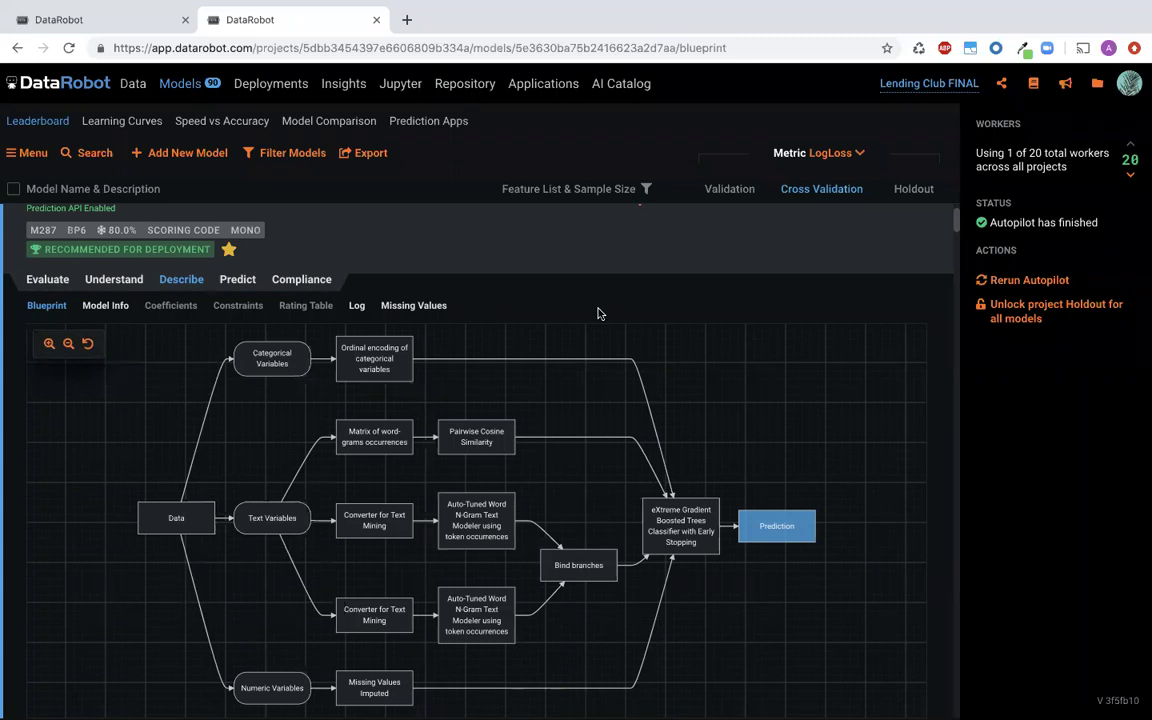
scroll(598, 314, "up", 1)
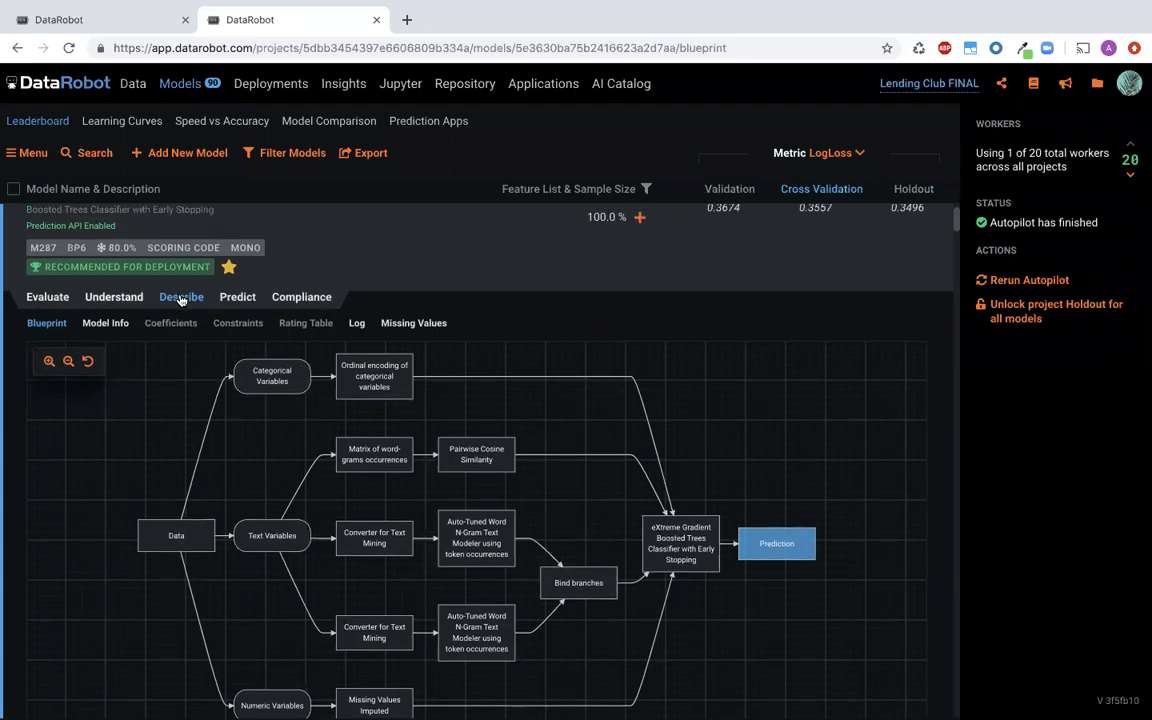
Examine the recommended model's Feature Impact chart, including the effects of annual_inc, inq_last_6mths, desc and title
left_click(115, 299)
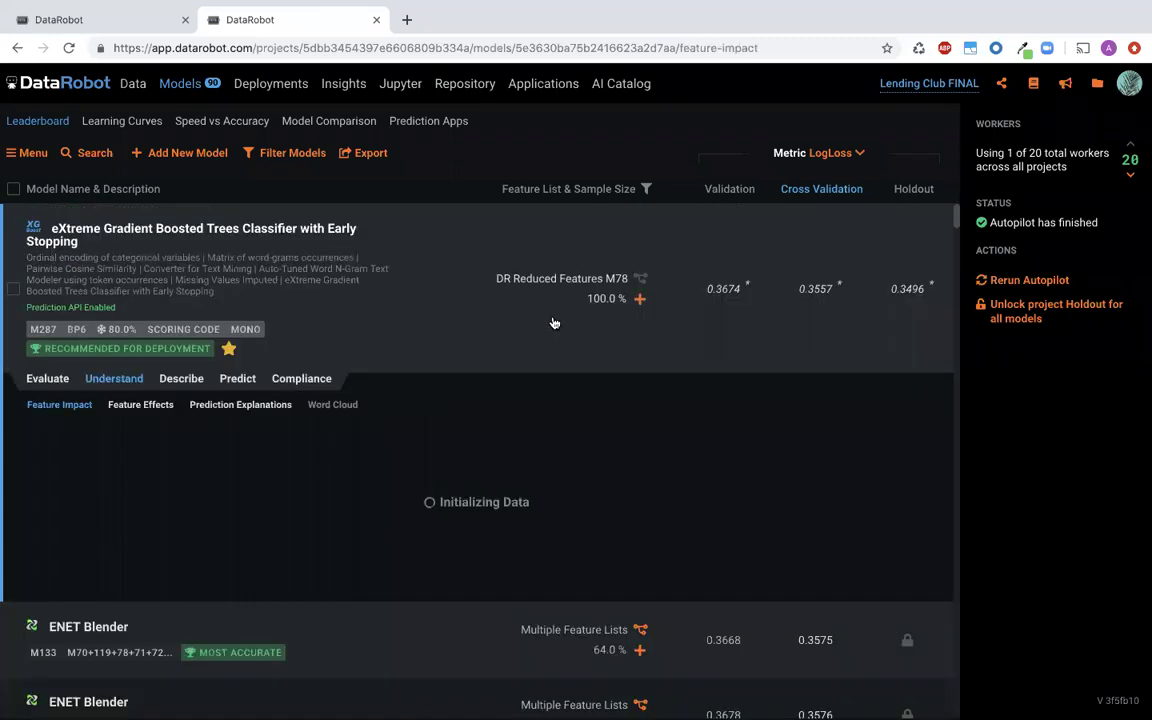
scroll(553, 321, "down", 3)
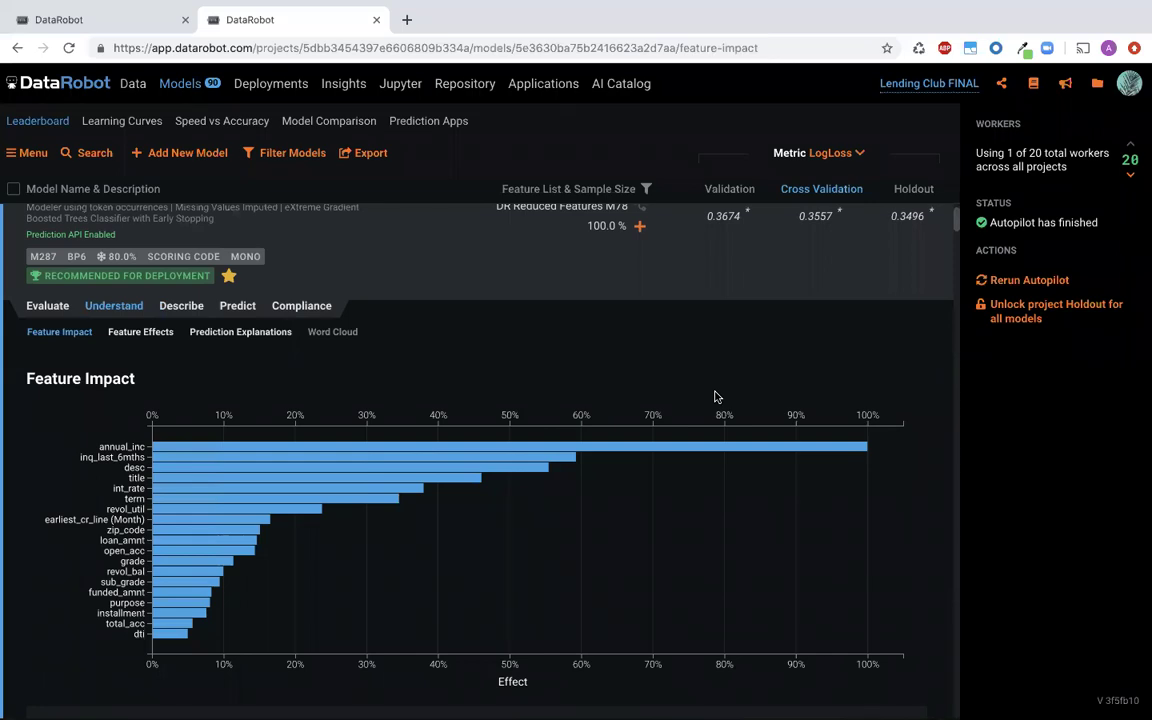
mouse_move(717, 494)
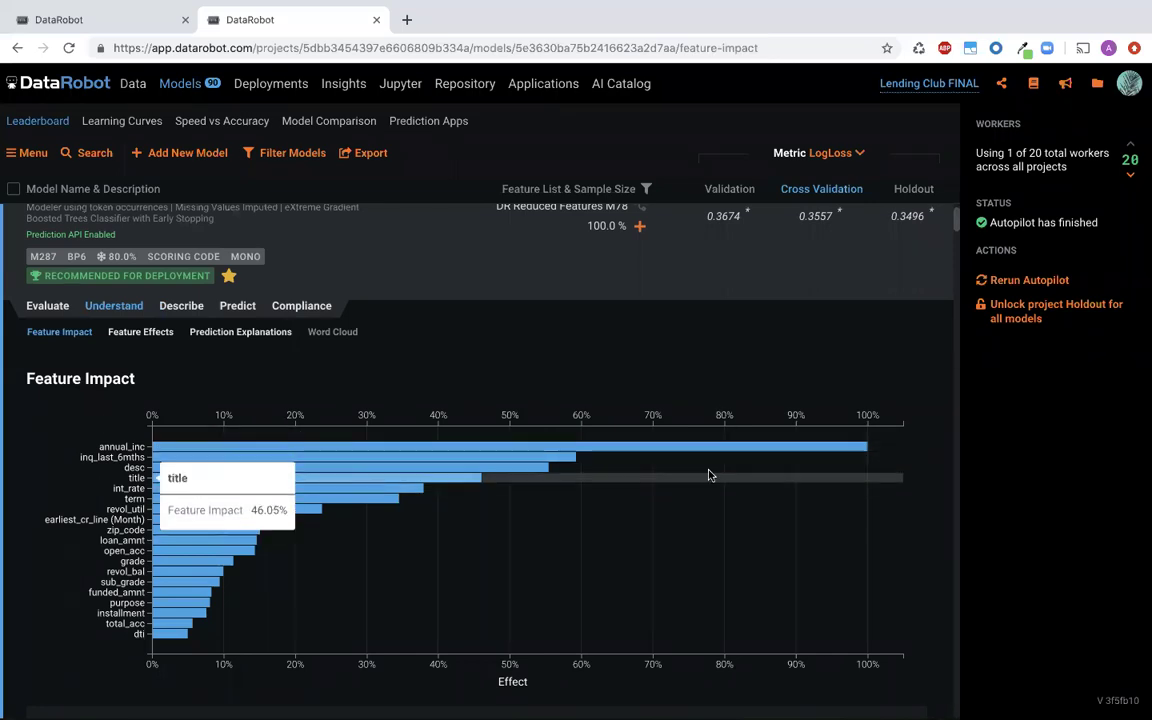
scroll(643, 349, "up", 3)
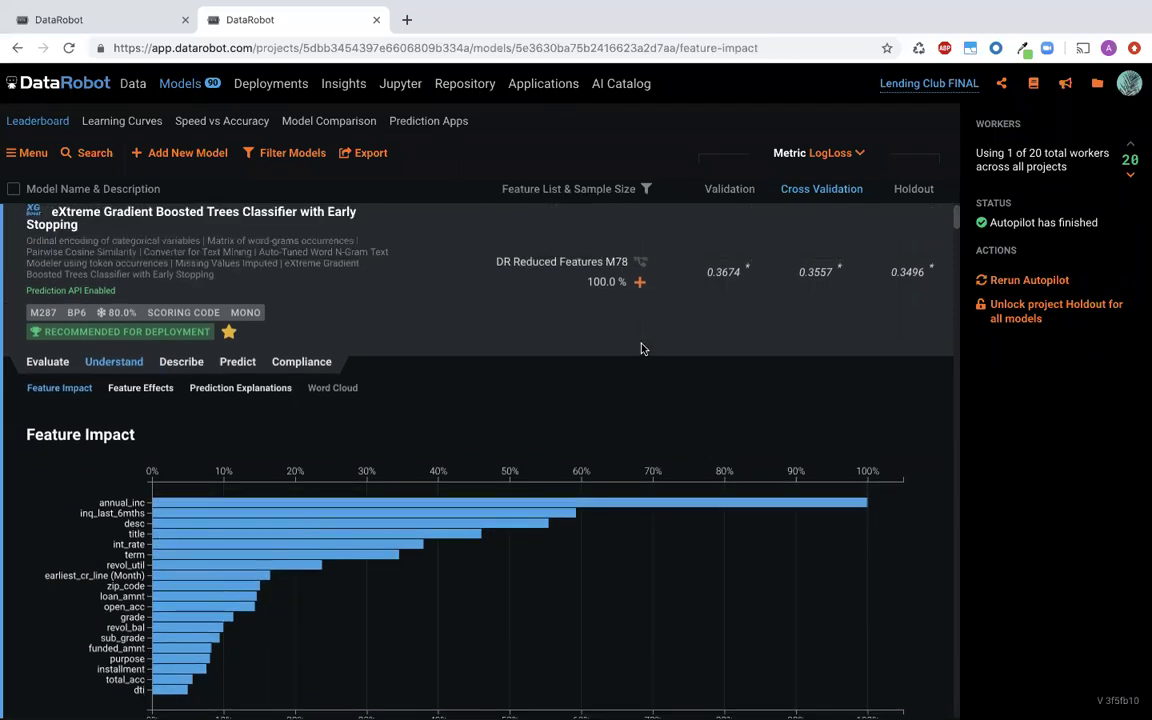
scroll(550, 370, "down", 1)
mouse_move(170, 485)
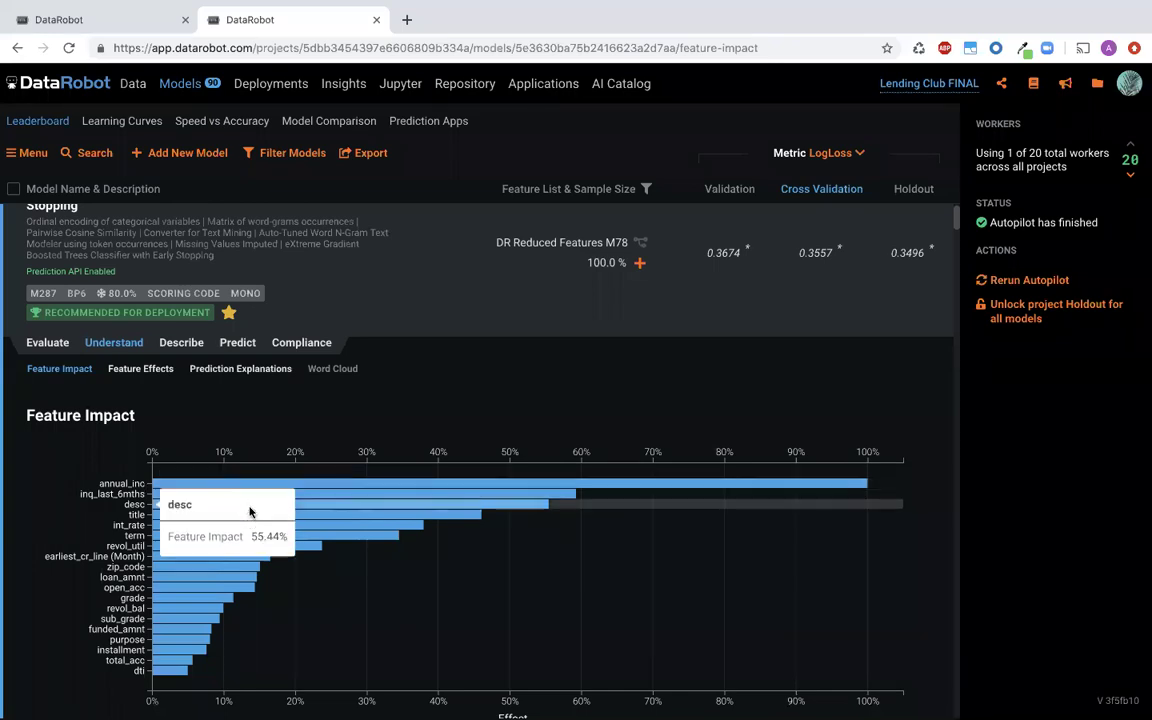
mouse_move(323, 500)
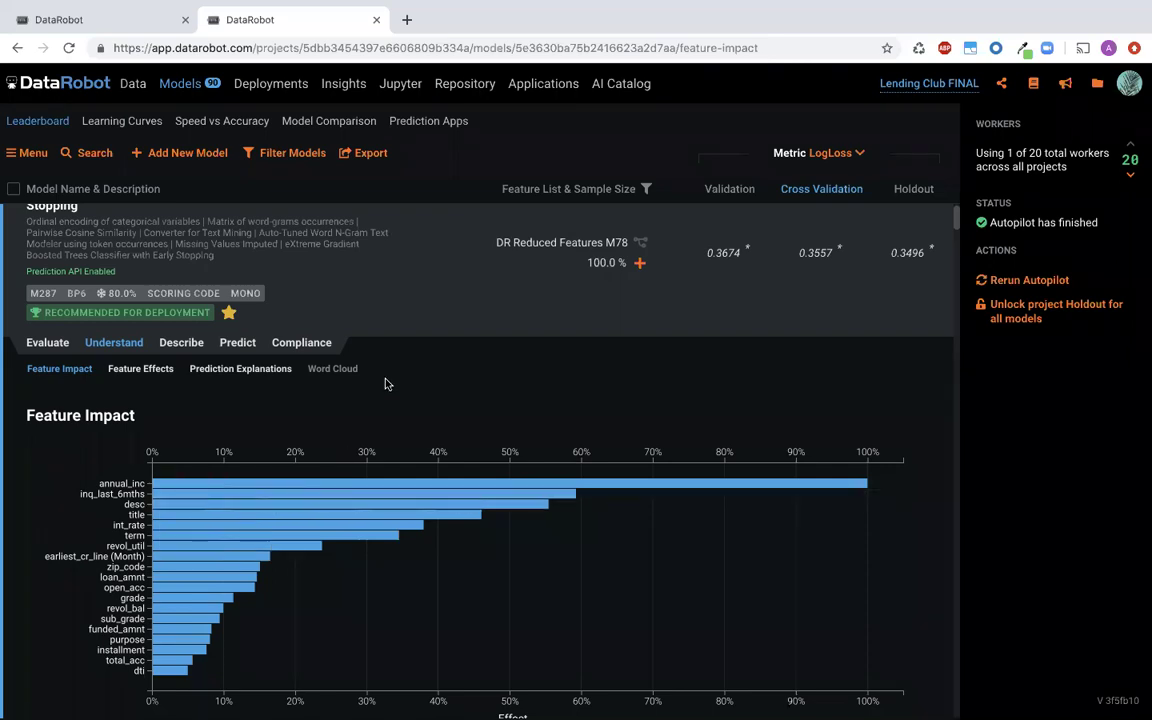
Deploy the recommended M287 model as a new deployment, entering a person's first name as its name and keeping the default settings
left_click(181, 343)
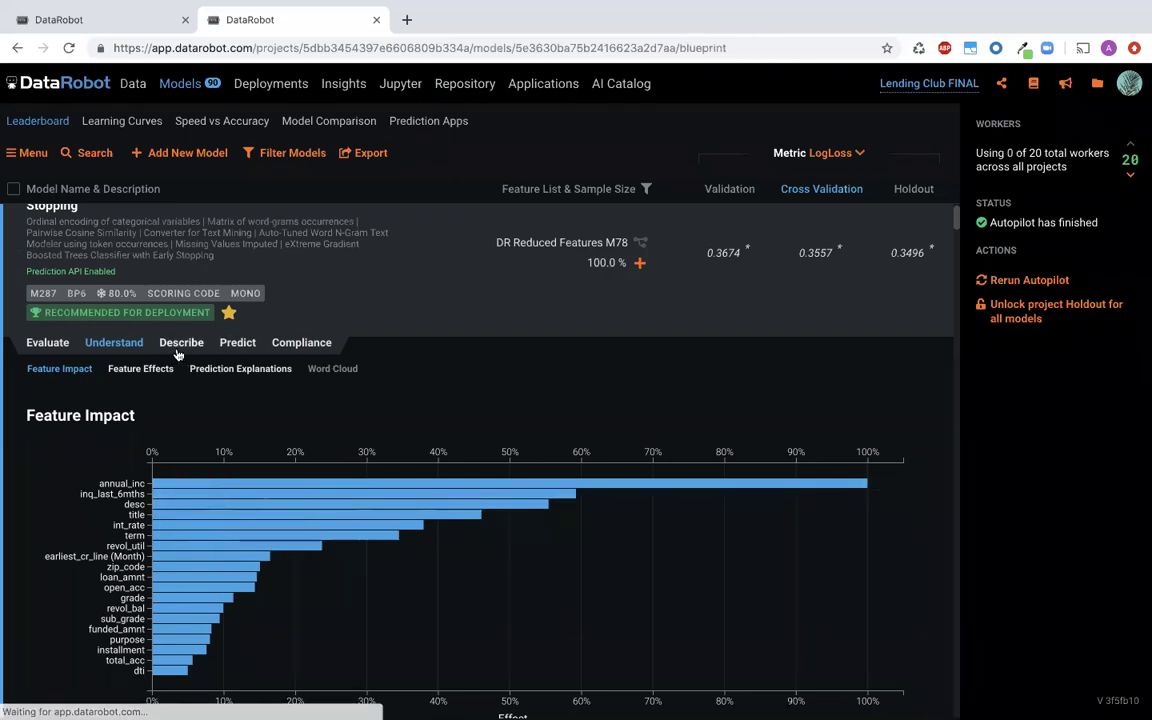
left_click(239, 380)
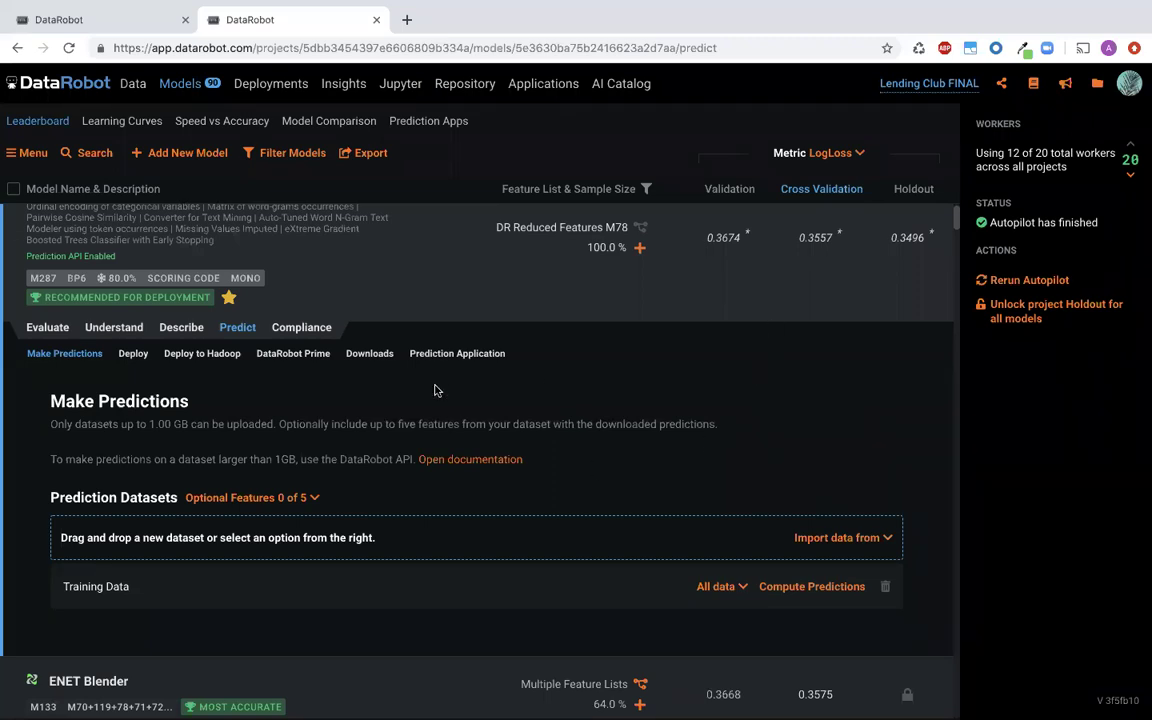
left_click(133, 353)
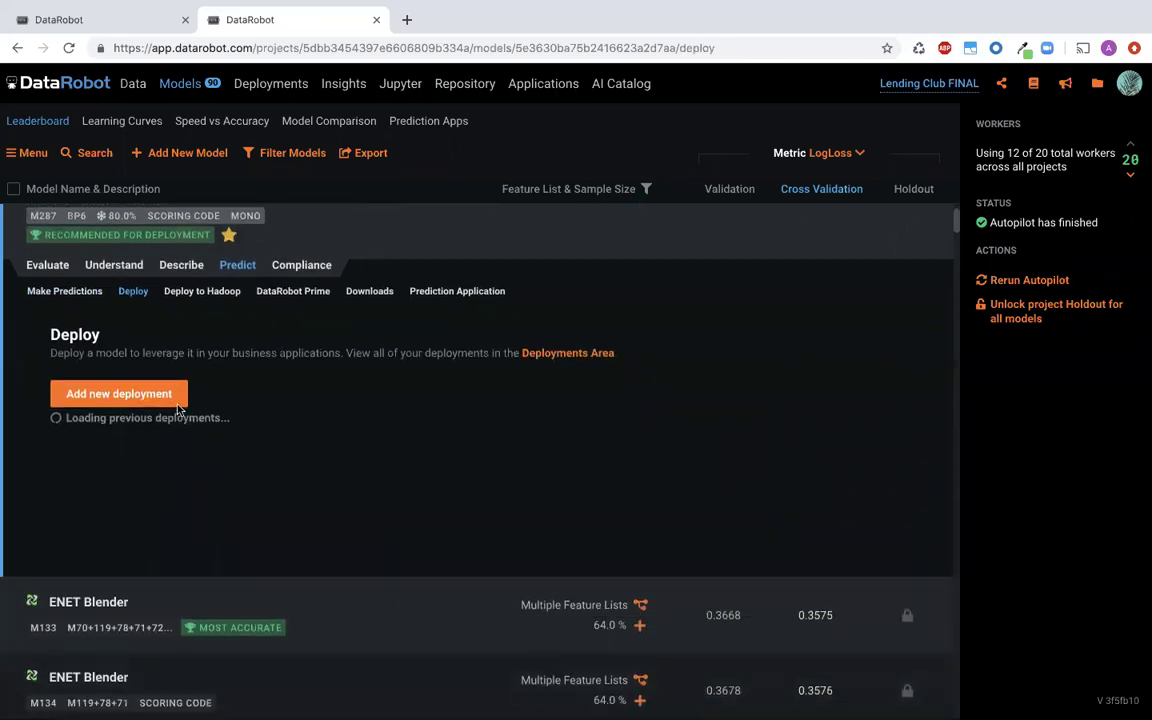
left_click(155, 401)
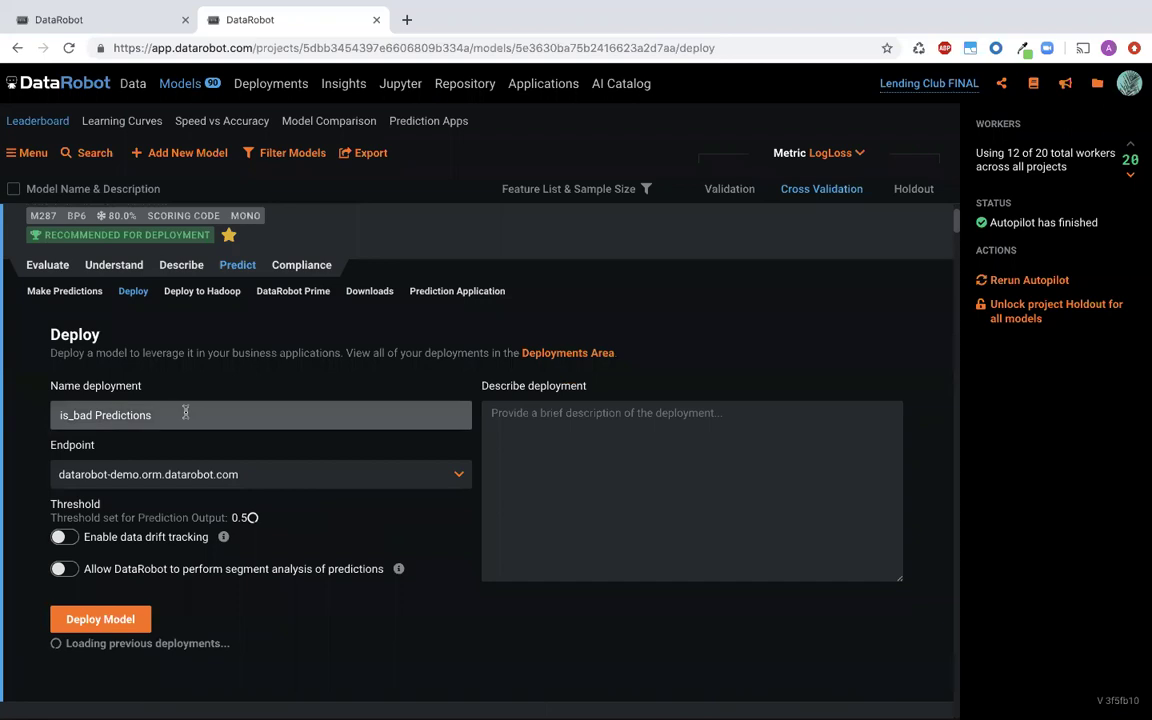
triple_click(185, 414)
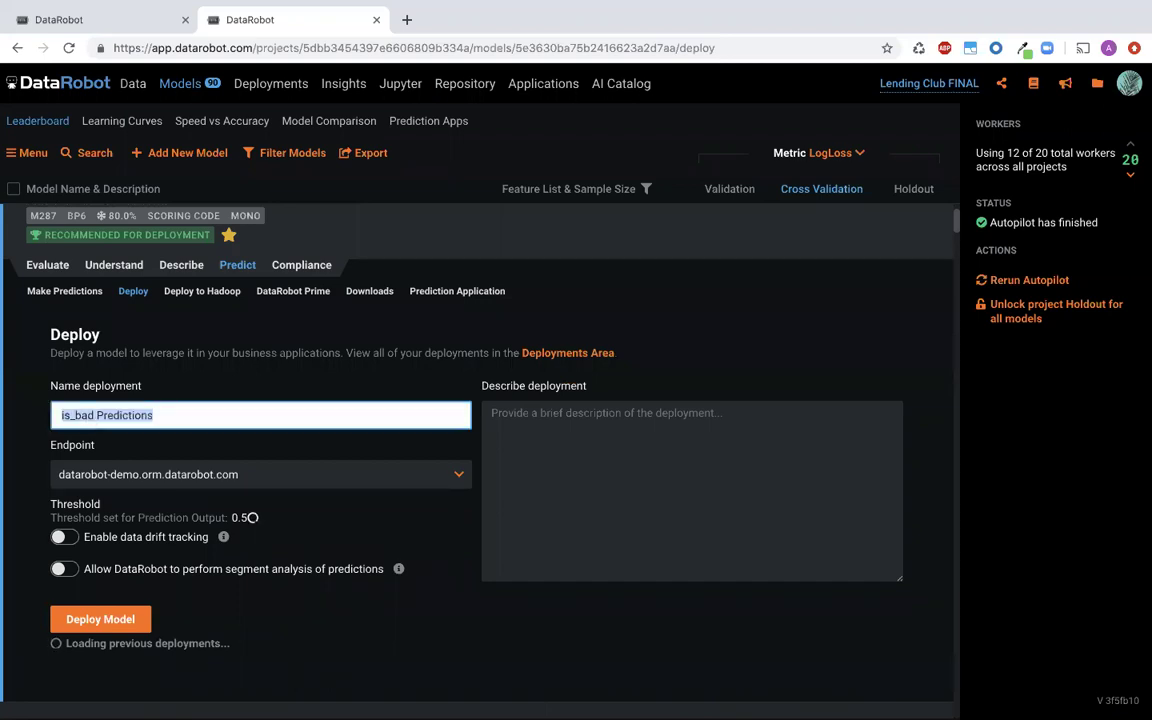
type("Andres")
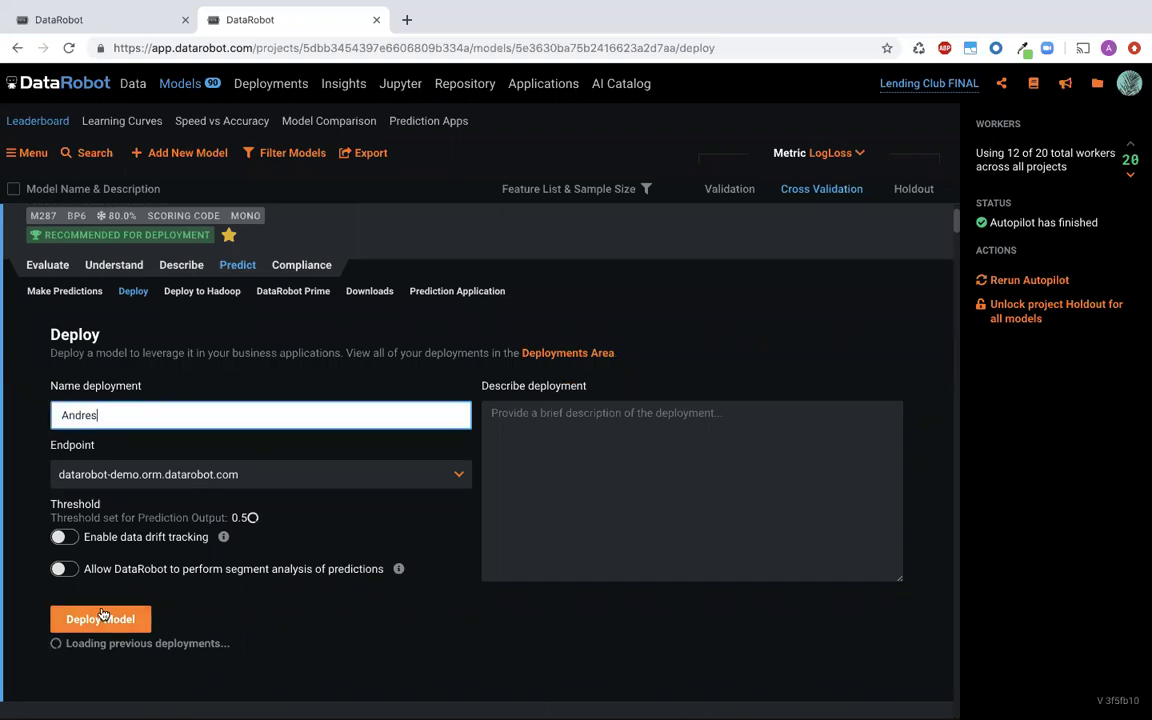
left_click(100, 619)
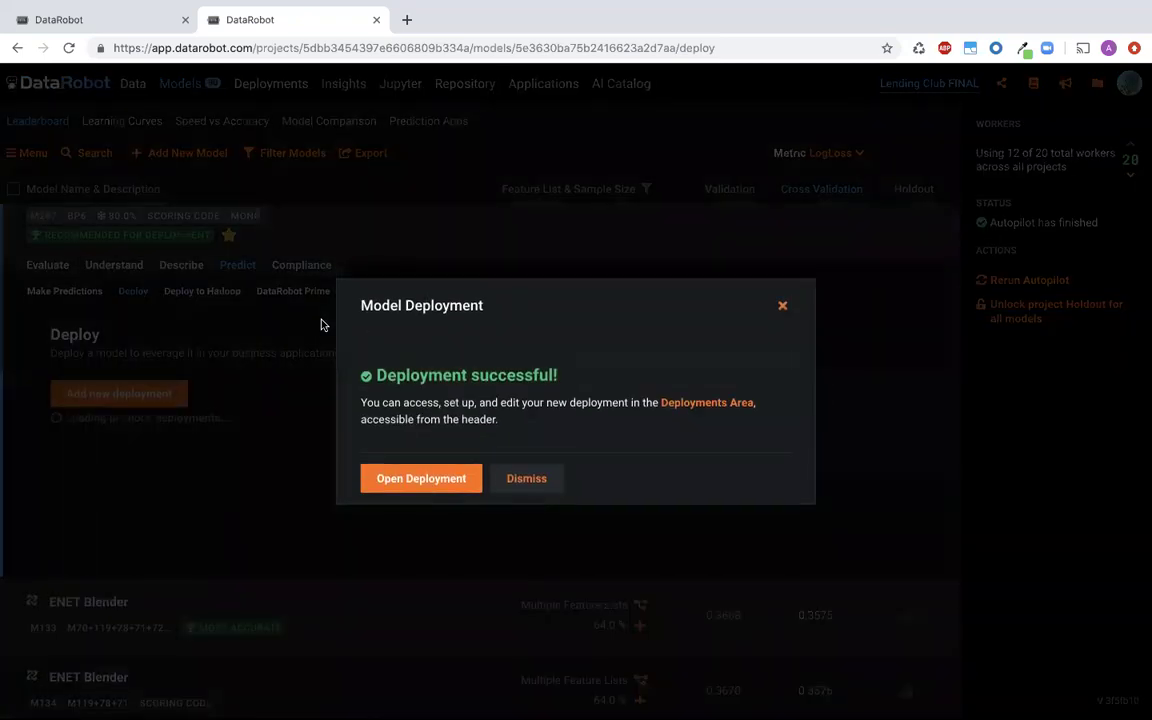
left_click(782, 306)
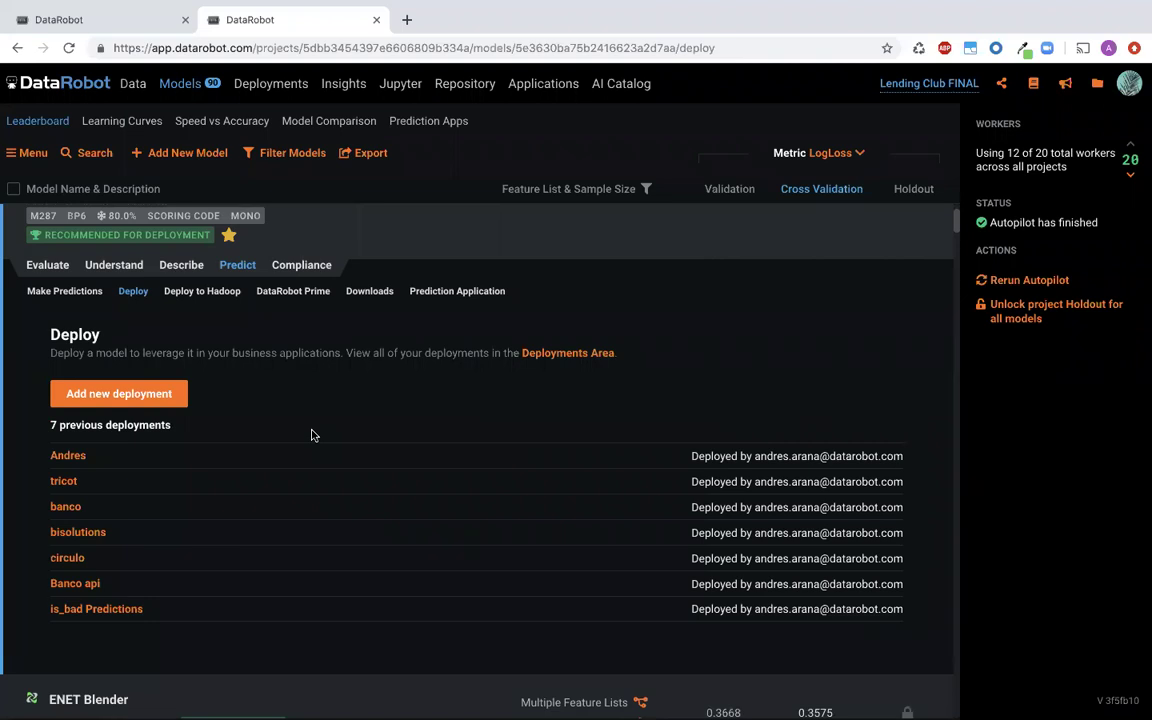
Review the model's Hadoop deployment form, including its score-in-place paths, advanced Spark options and full command
scroll(311, 435, "up", 1)
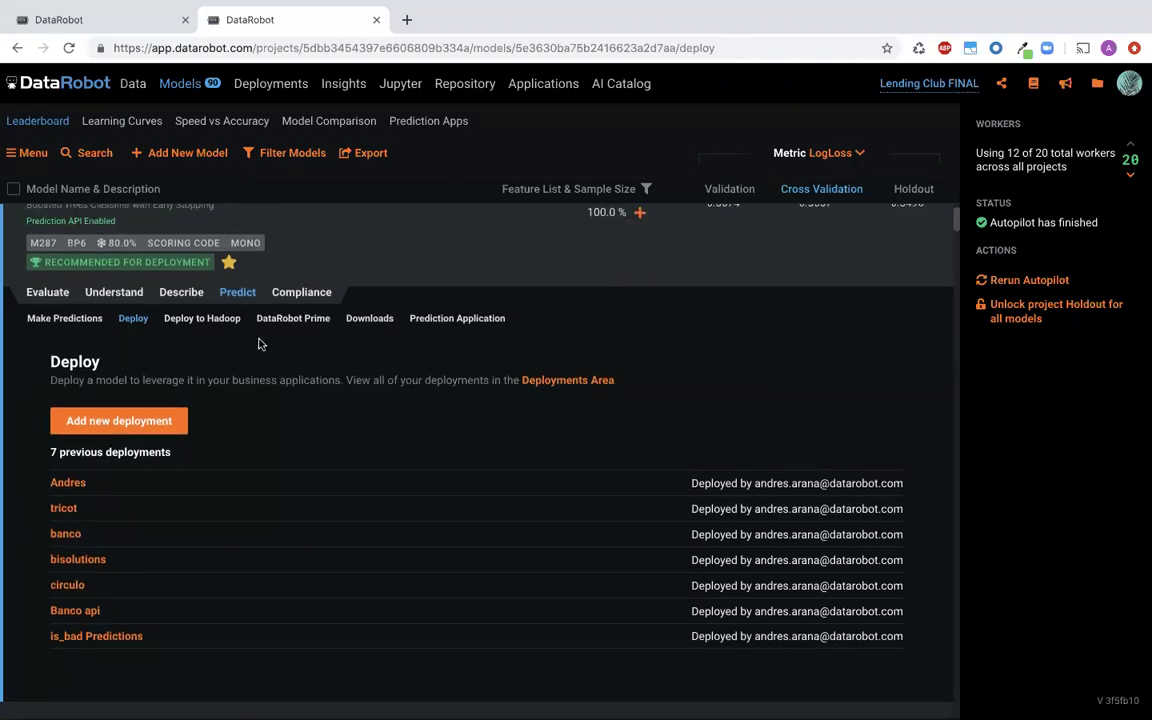
left_click(201, 319)
scroll(230, 320, "down", 3)
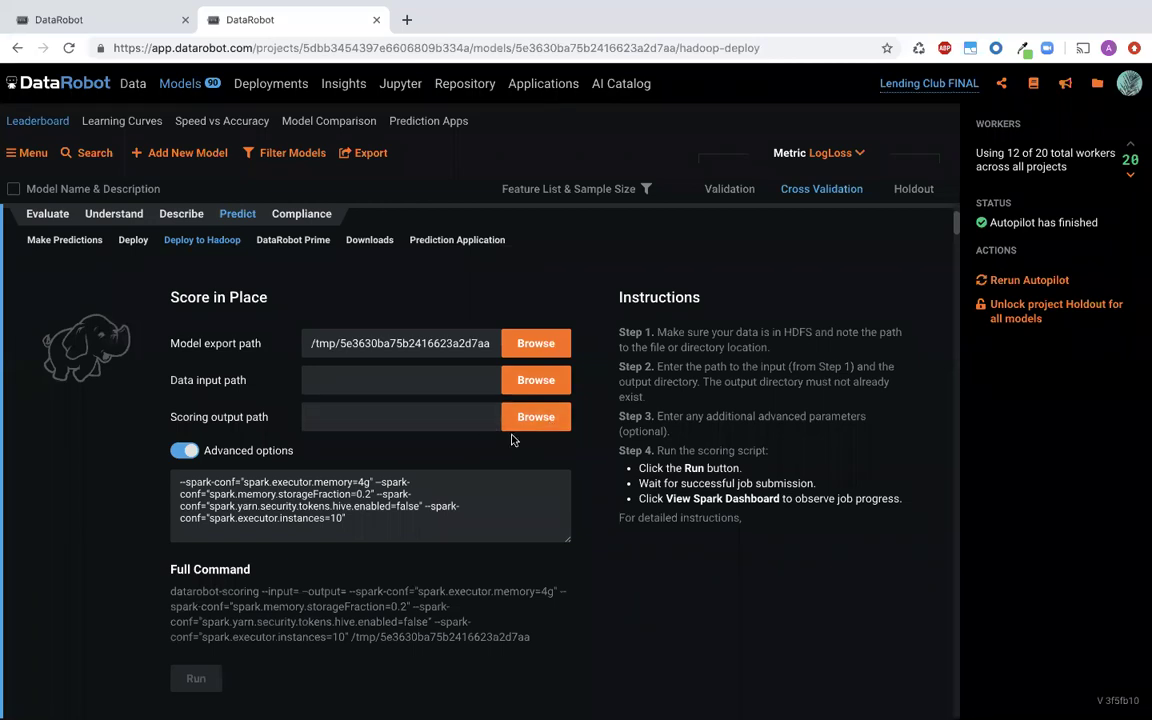
scroll(440, 480, "down", 2)
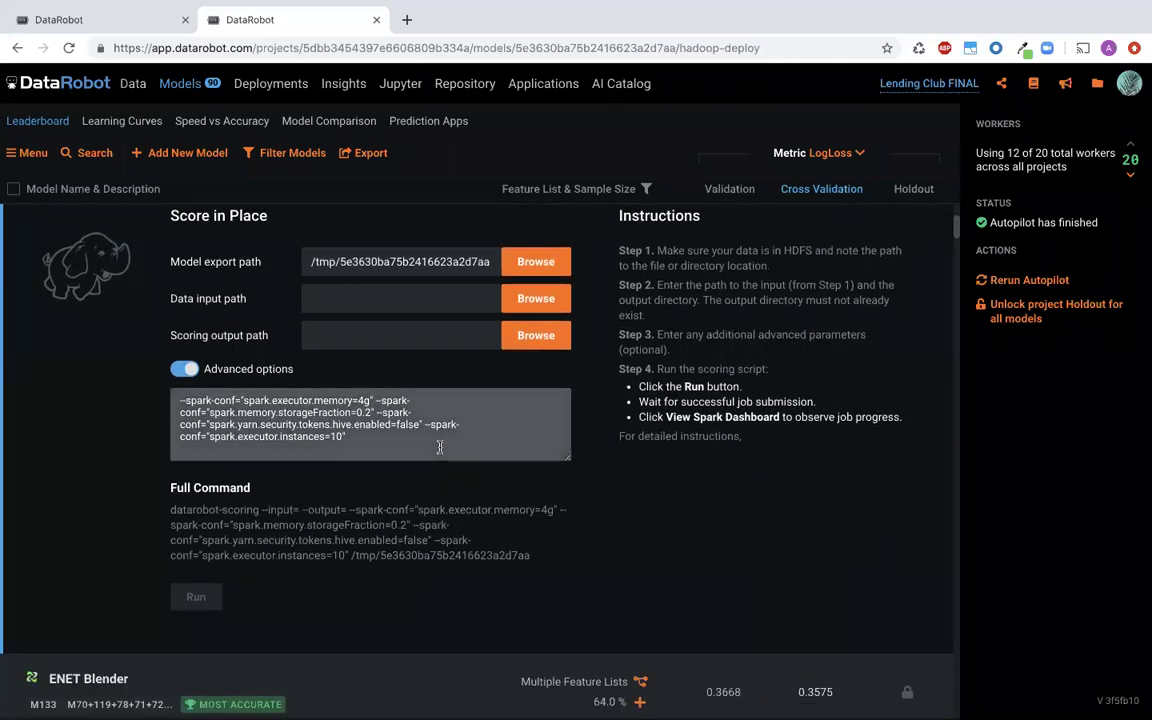
scroll(440, 447, "up", 5)
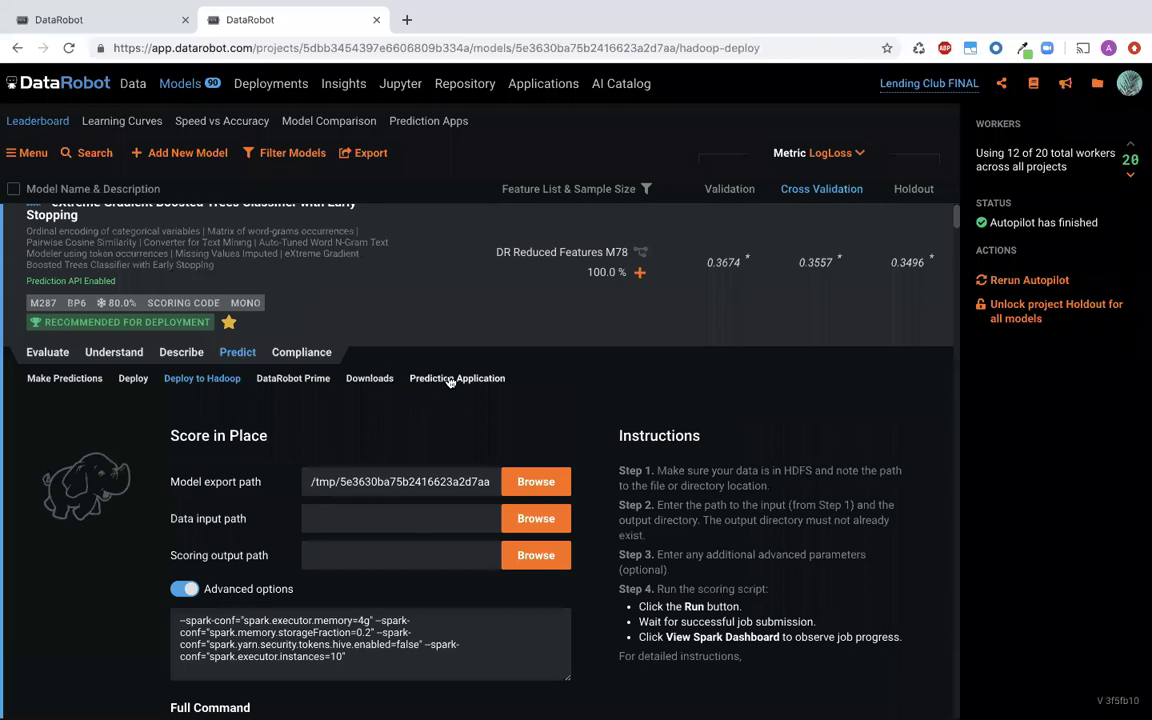
Launch the andfes prediction application and create a new record with a person's first name, filling its data with average values
left_click(450, 380)
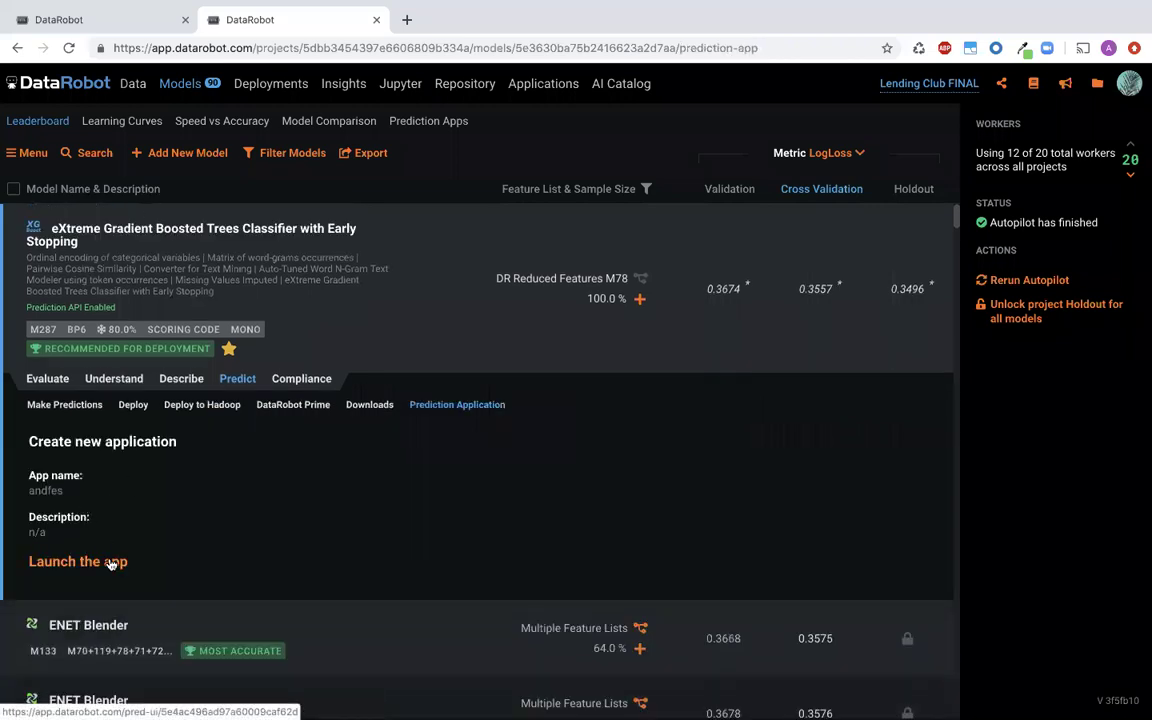
left_click(111, 563)
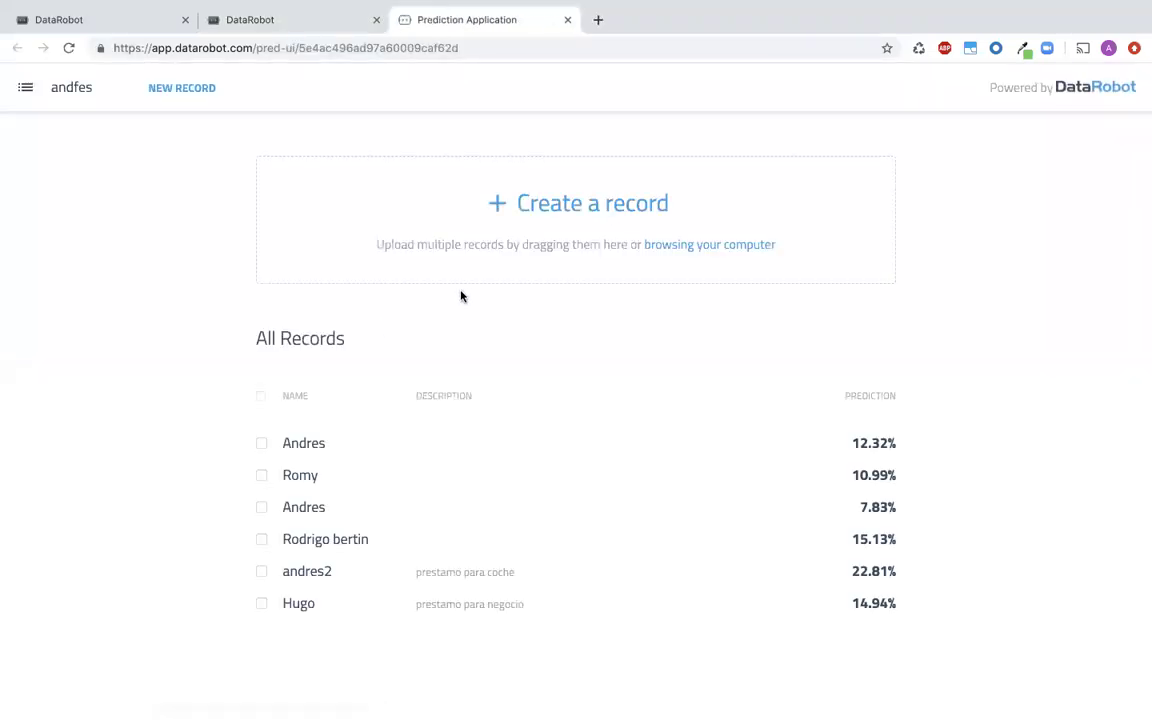
left_click(571, 224)
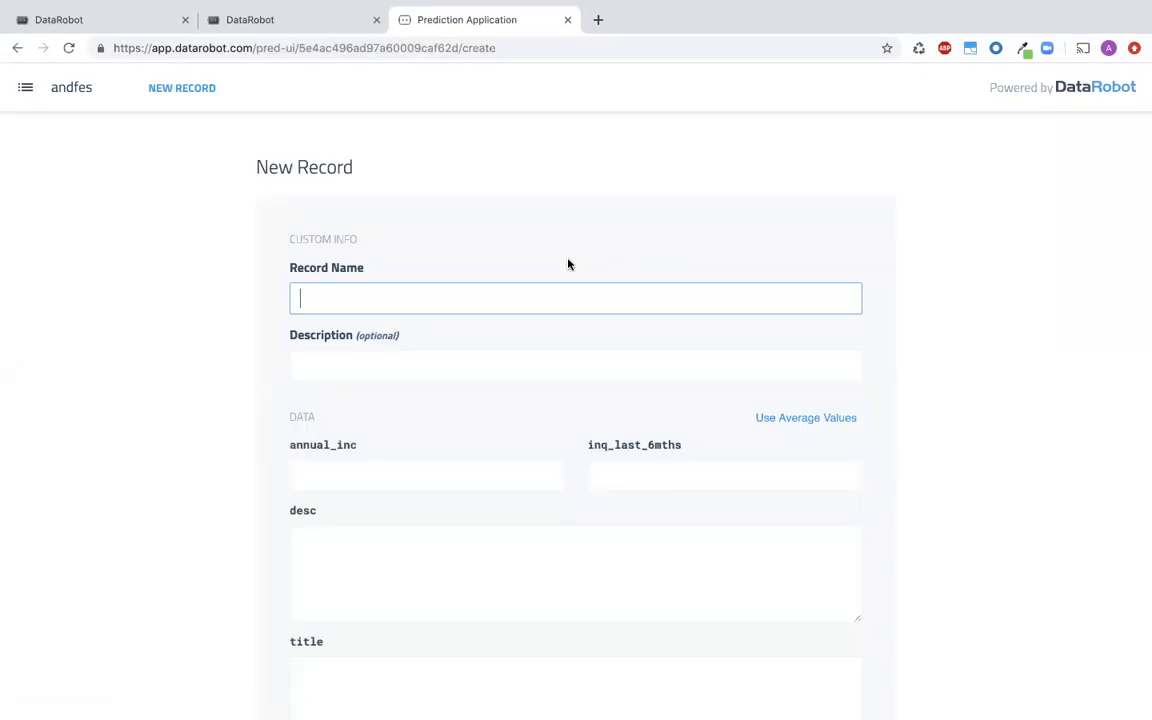
type("Andres")
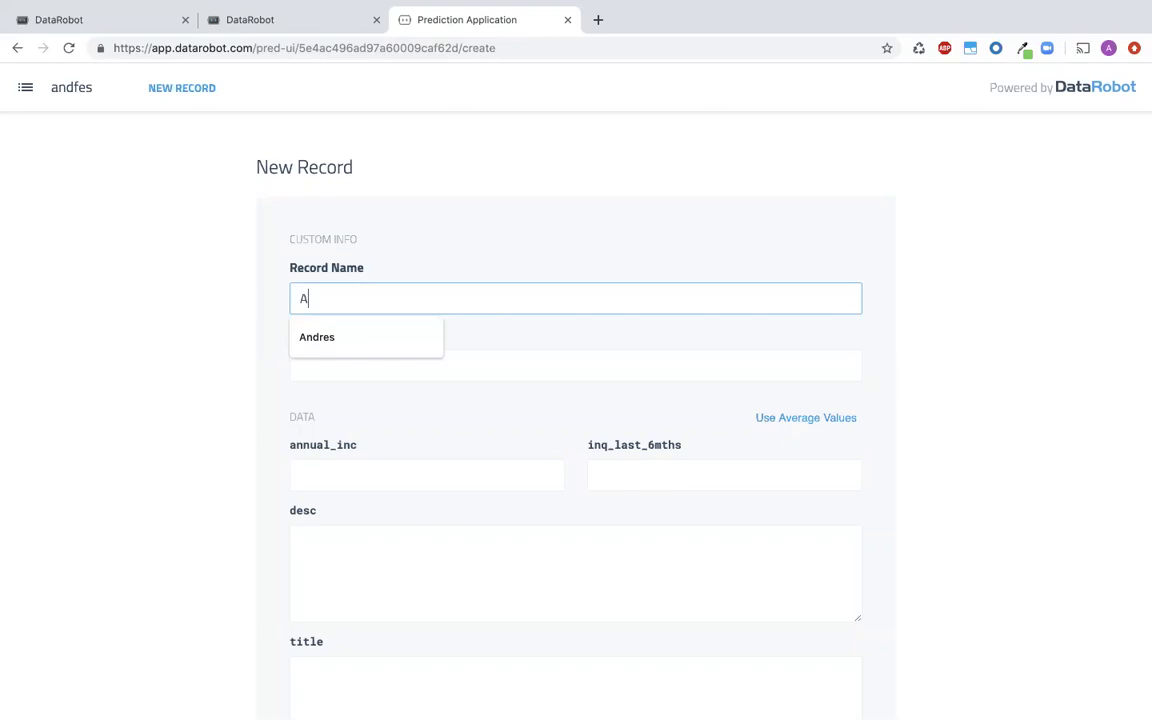
left_click(540, 236)
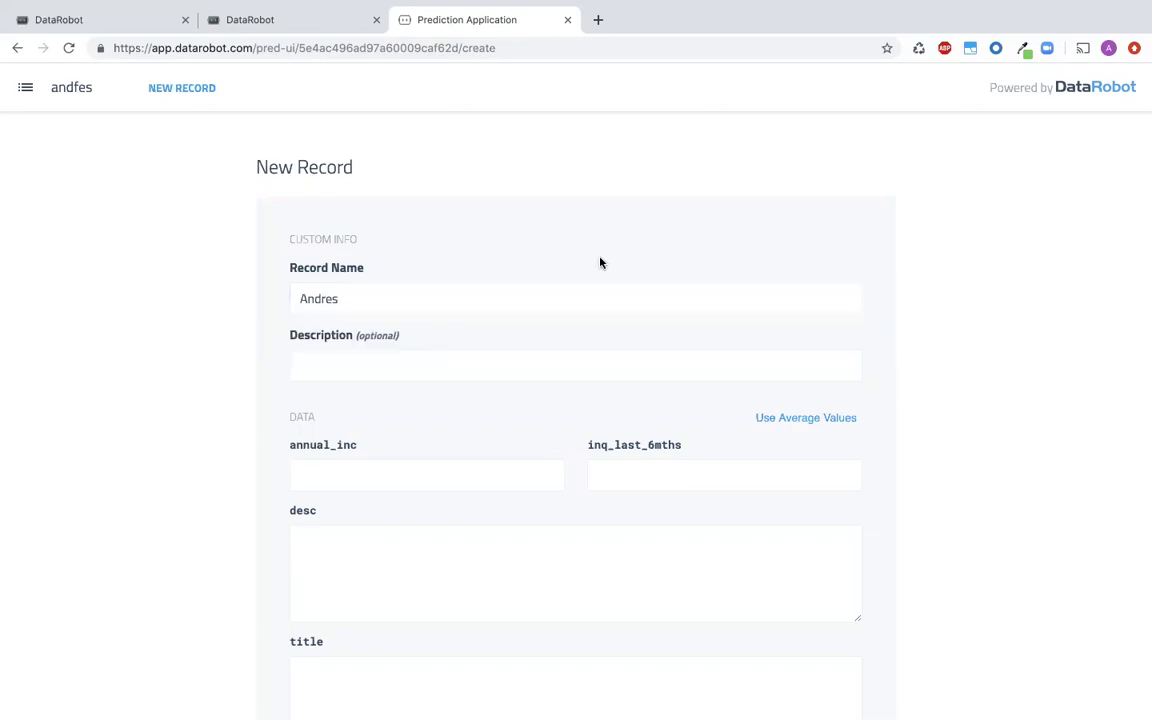
left_click(810, 420)
Set the record's desc to "Seguir haciendo demos" and compute its prediction
scroll(658, 437, "down", 3)
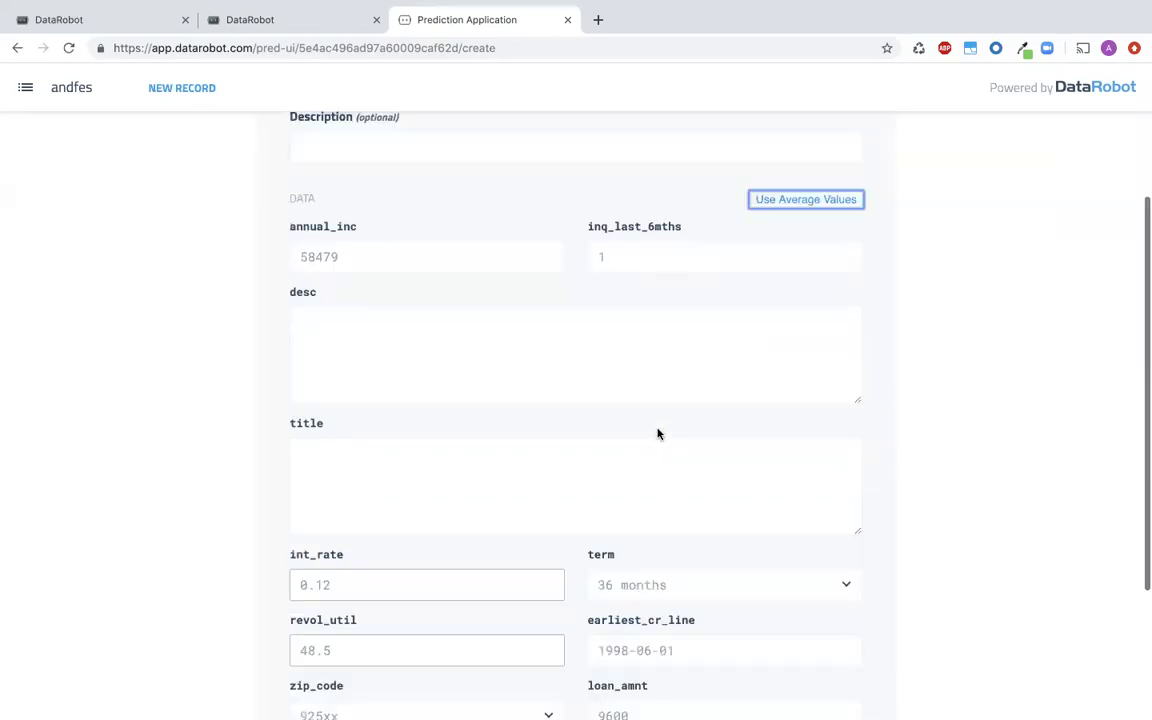
left_click(513, 310)
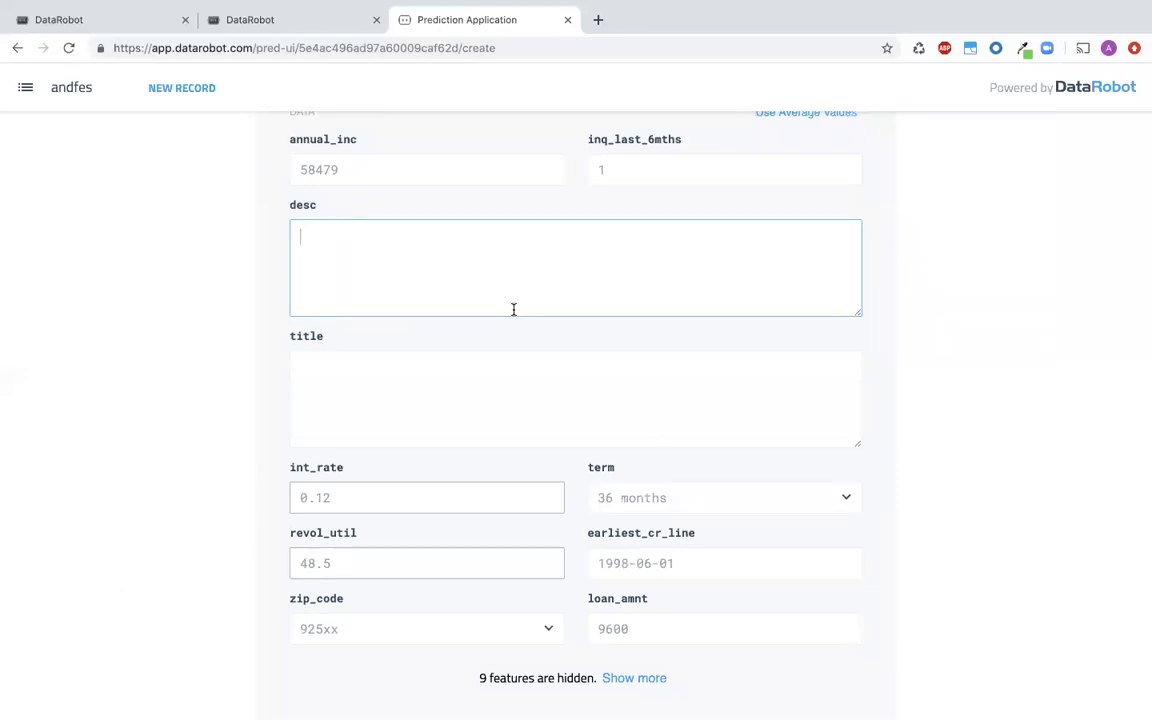
type("Seguir haciendo demos")
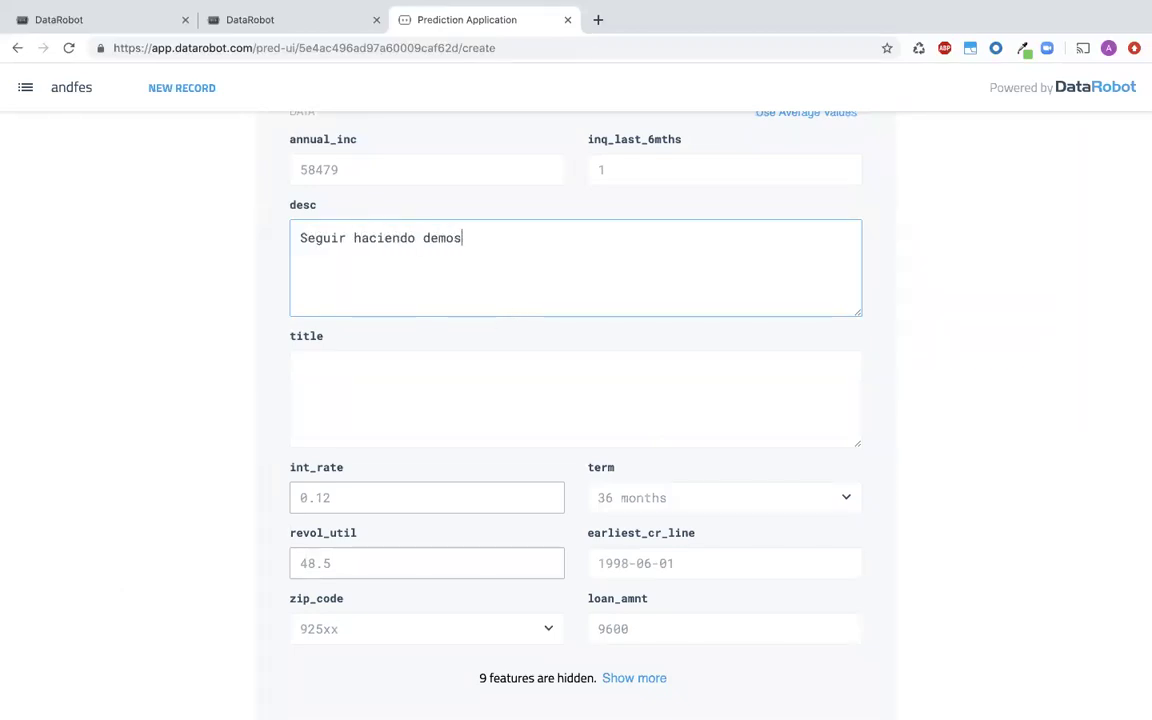
scroll(541, 413, "down", 3)
left_click(784, 627)
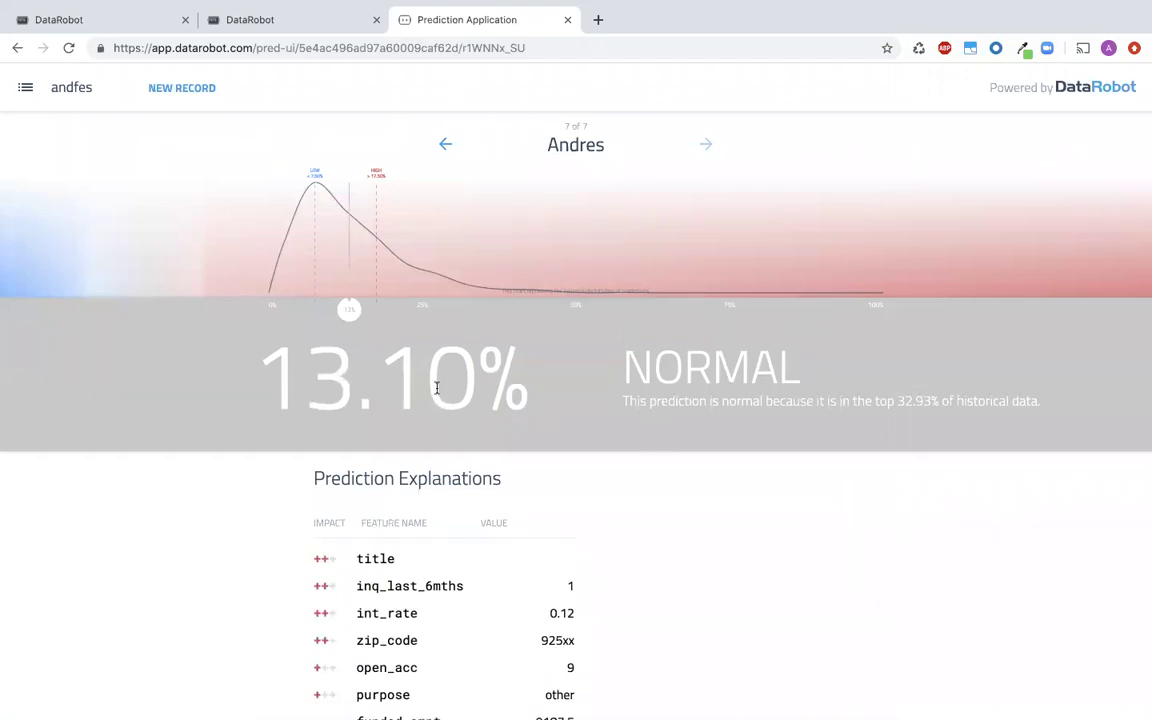
Examine the new record's prediction and its Prediction Explanations, including the impact of title
scroll(767, 432, "down", 1)
scroll(767, 432, "down", 2)
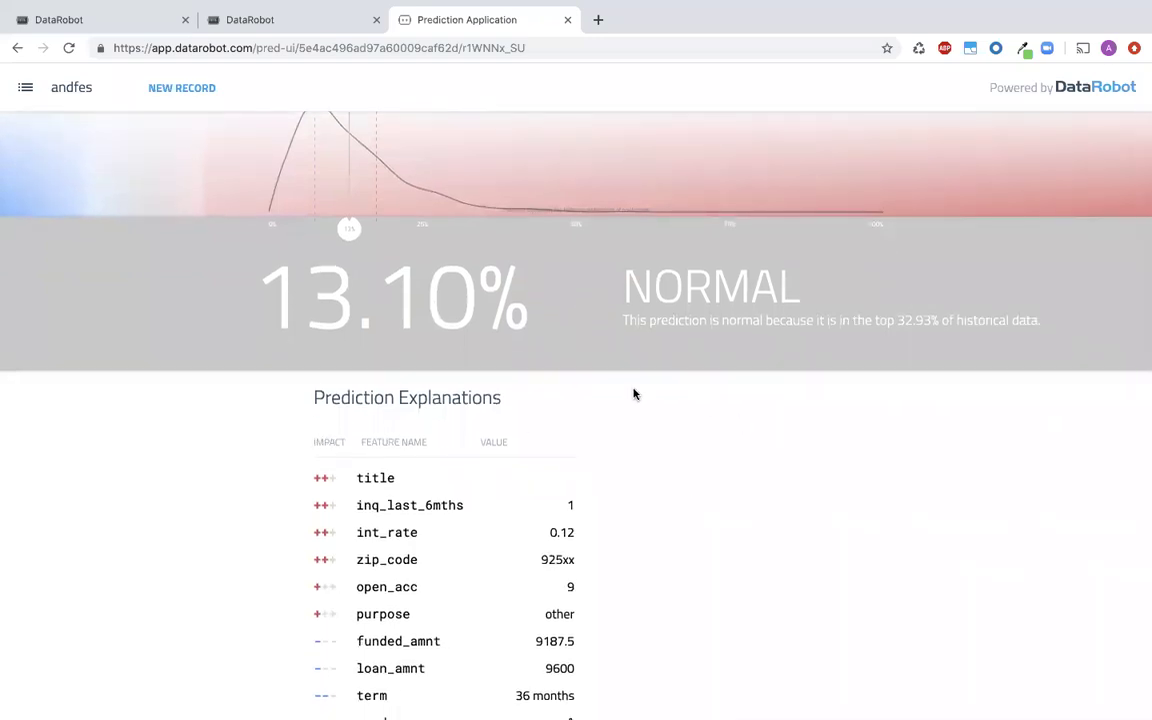
scroll(557, 406, "down", 2)
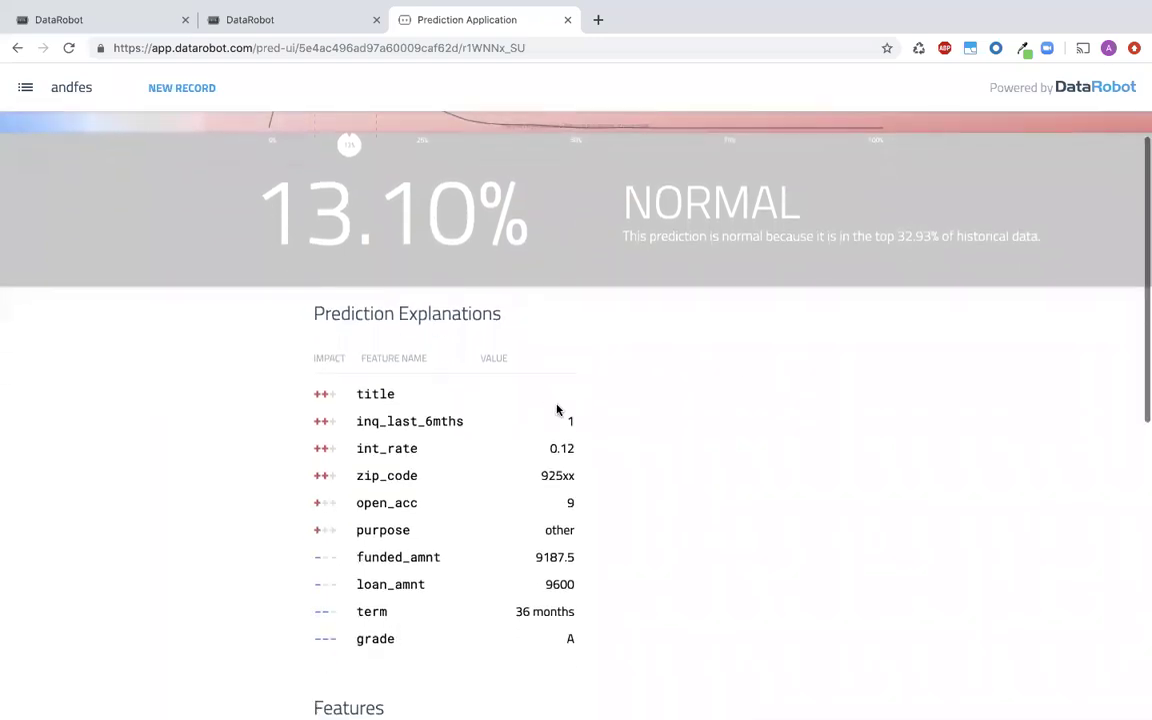
scroll(687, 401, "down", 1)
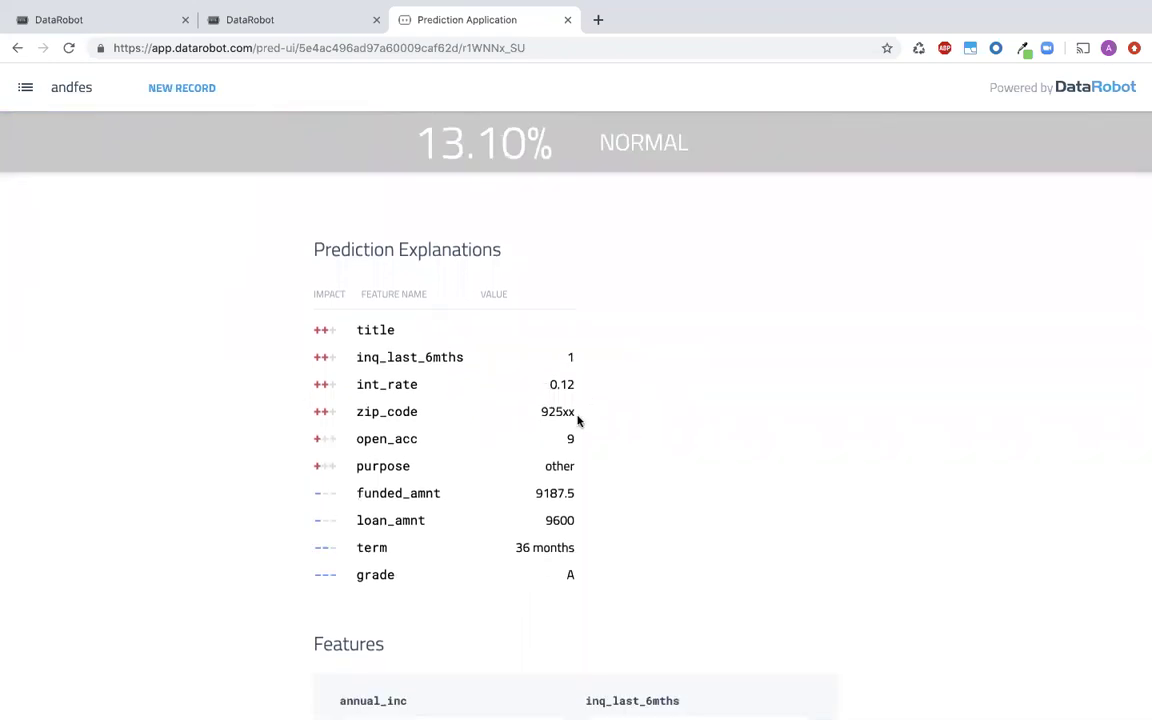
double_click(388, 330)
scroll(599, 336, "up", 3)
Set the record's annual_inc to 98479, recalculate and review the prediction, and close the prediction application
scroll(599, 336, "down", 7)
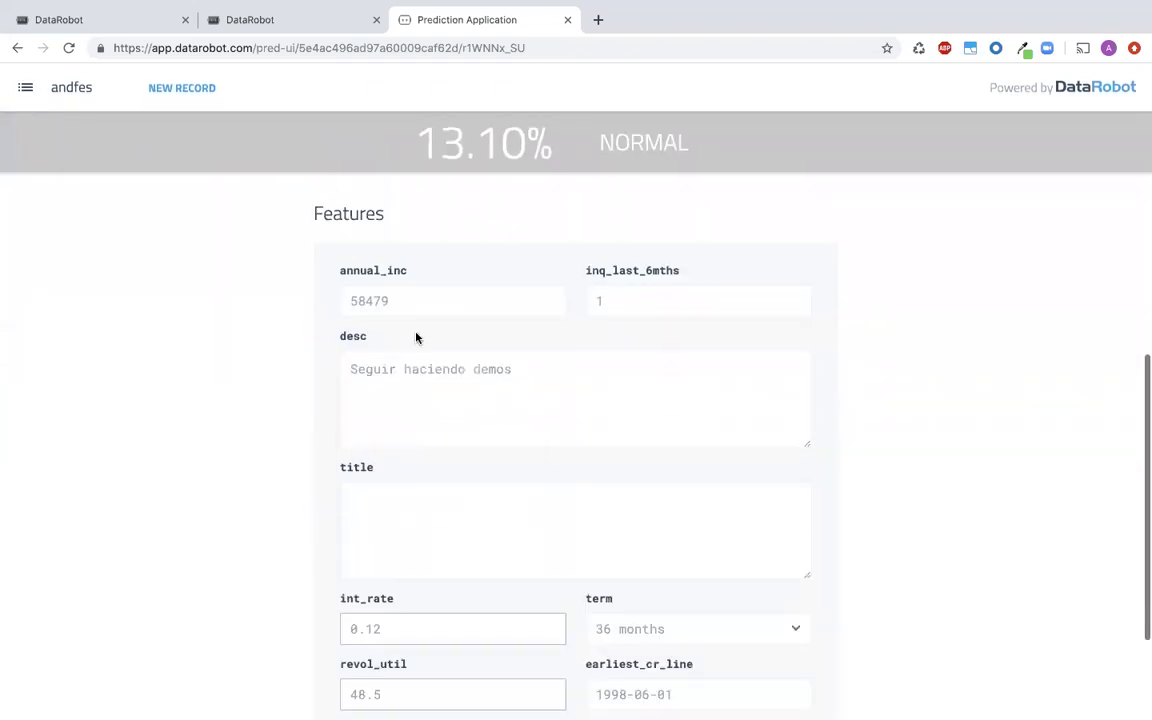
left_click(350, 300)
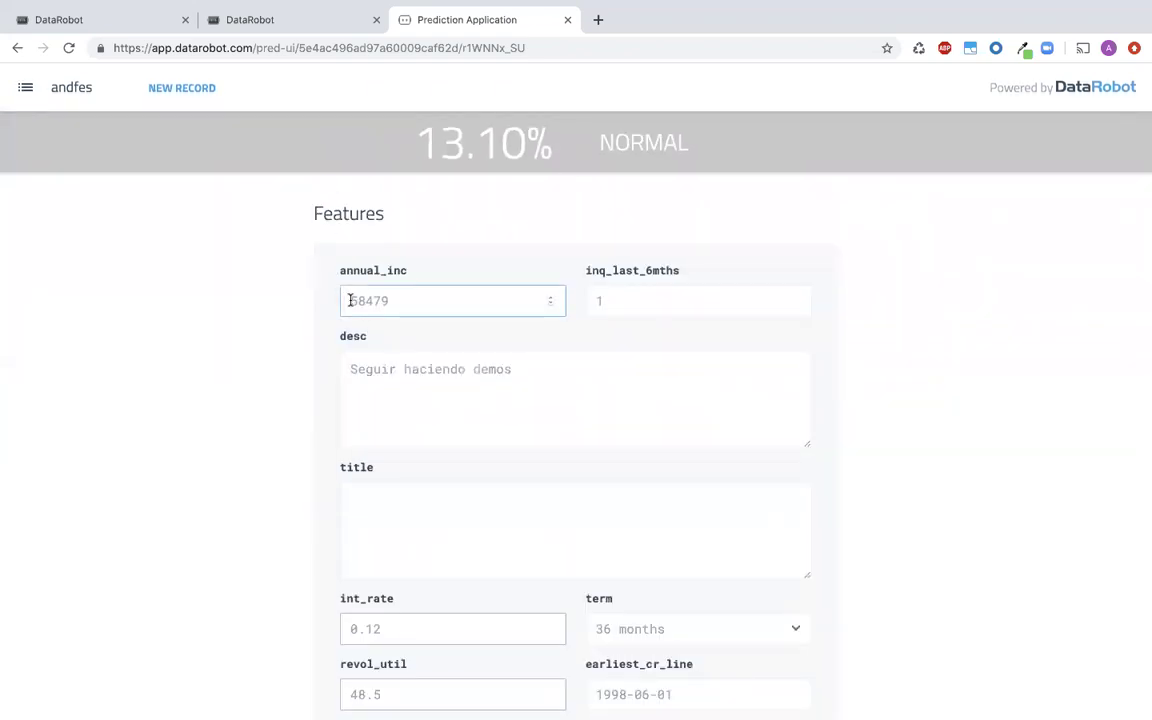
key("Delete")
type("98479")
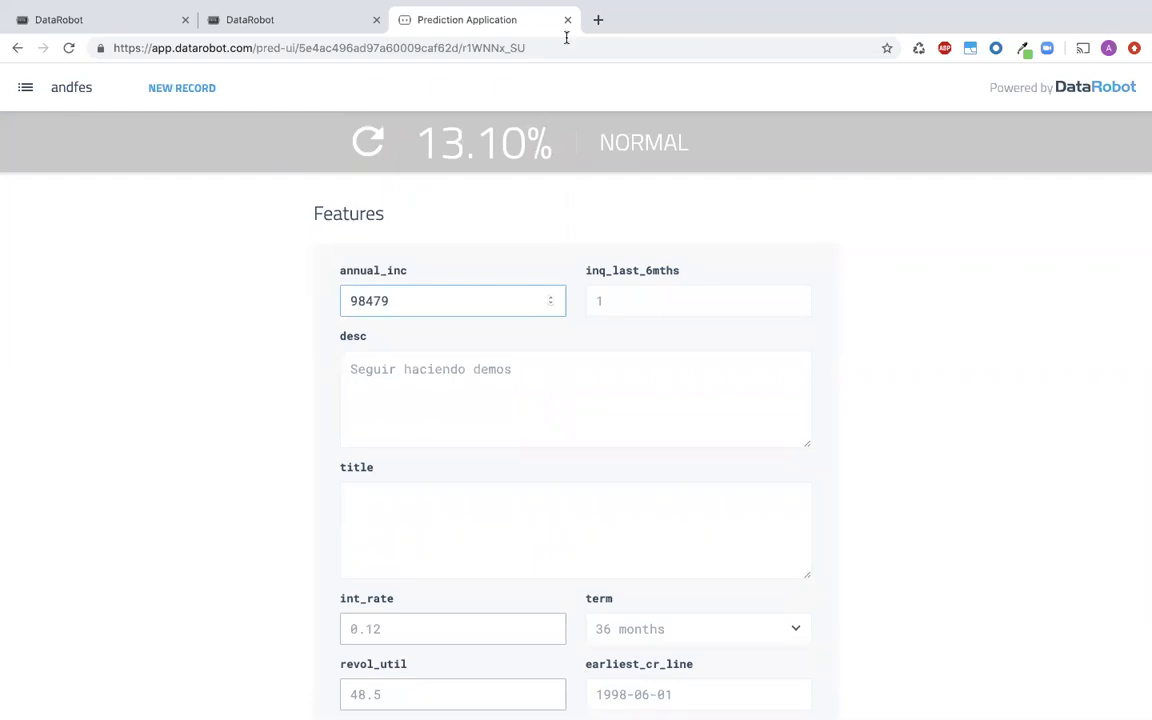
left_click(368, 142)
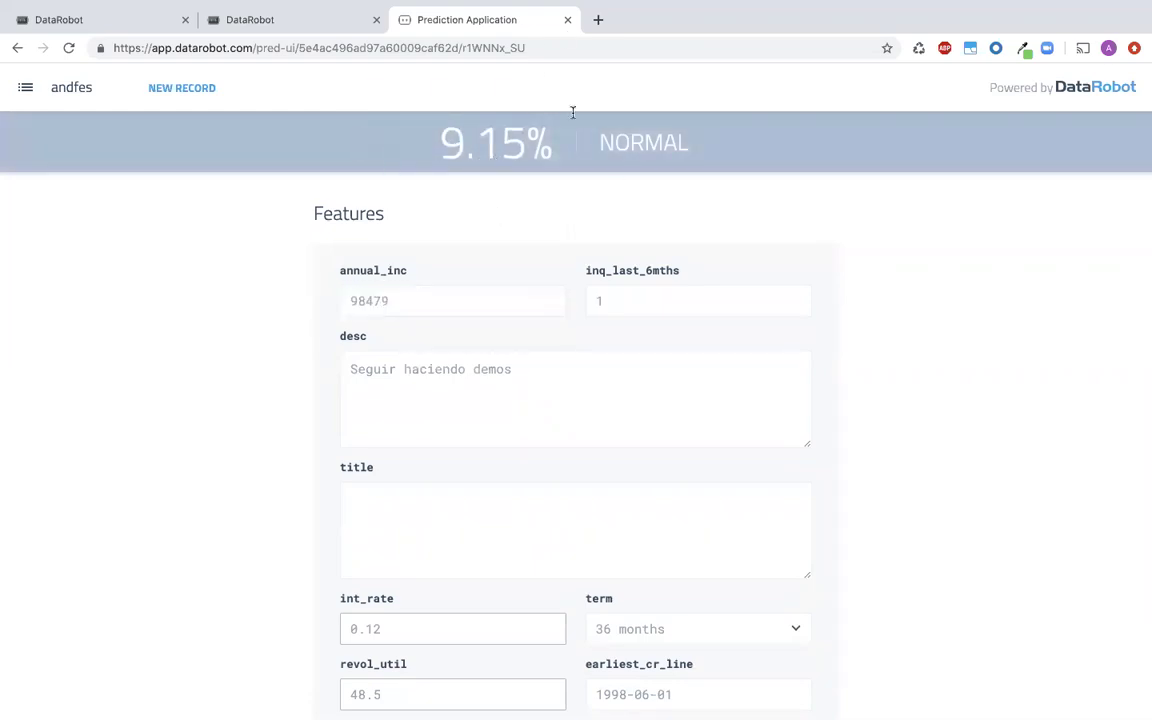
scroll(517, 216, "up", 10)
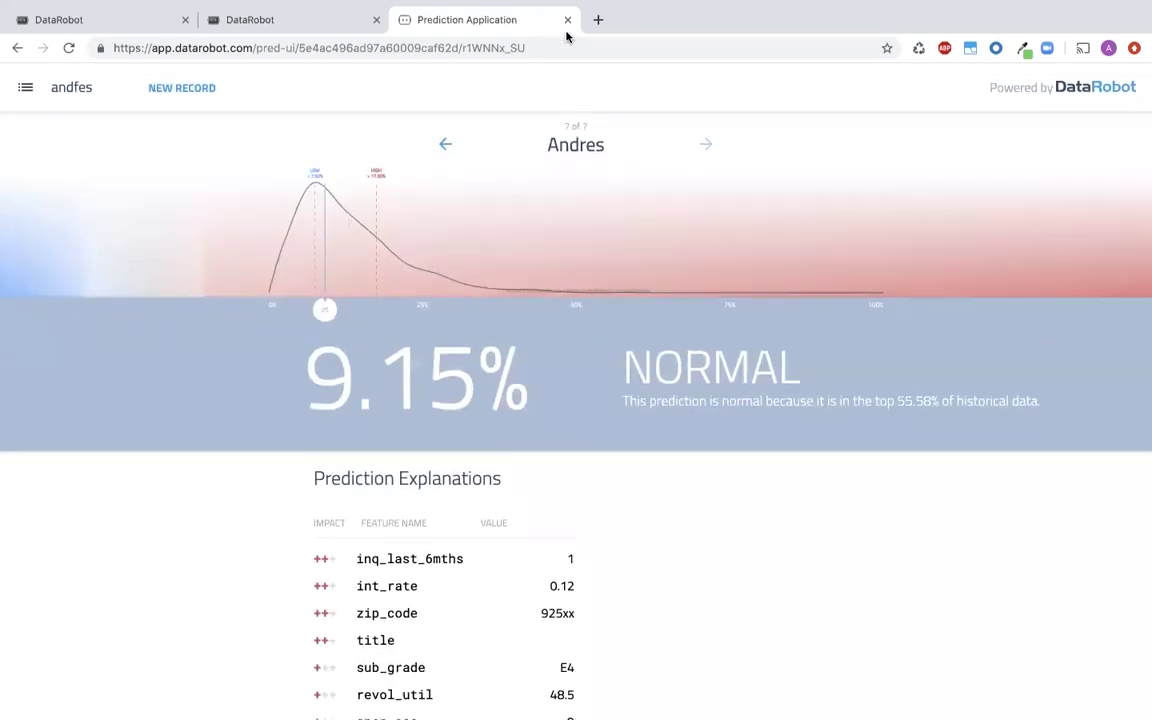
left_click(567, 20)
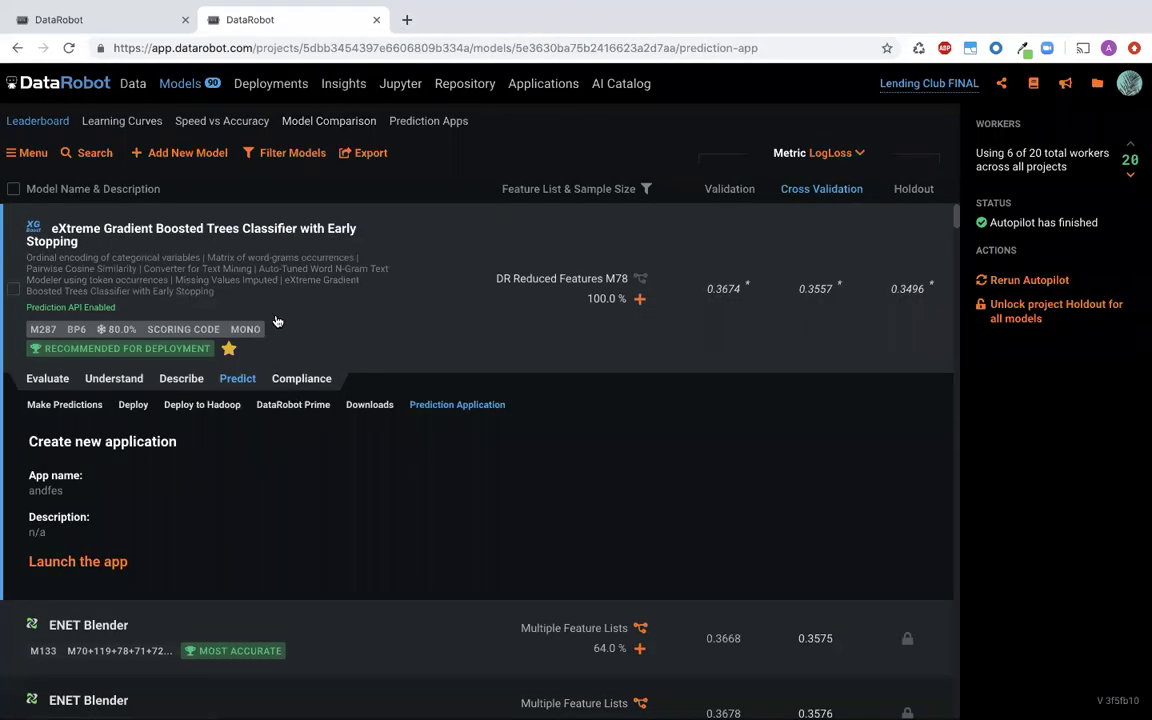
Open the LendingClub Loan Default Predictions deployment and review its overview, service health metrics and available integrations
left_click(284, 89)
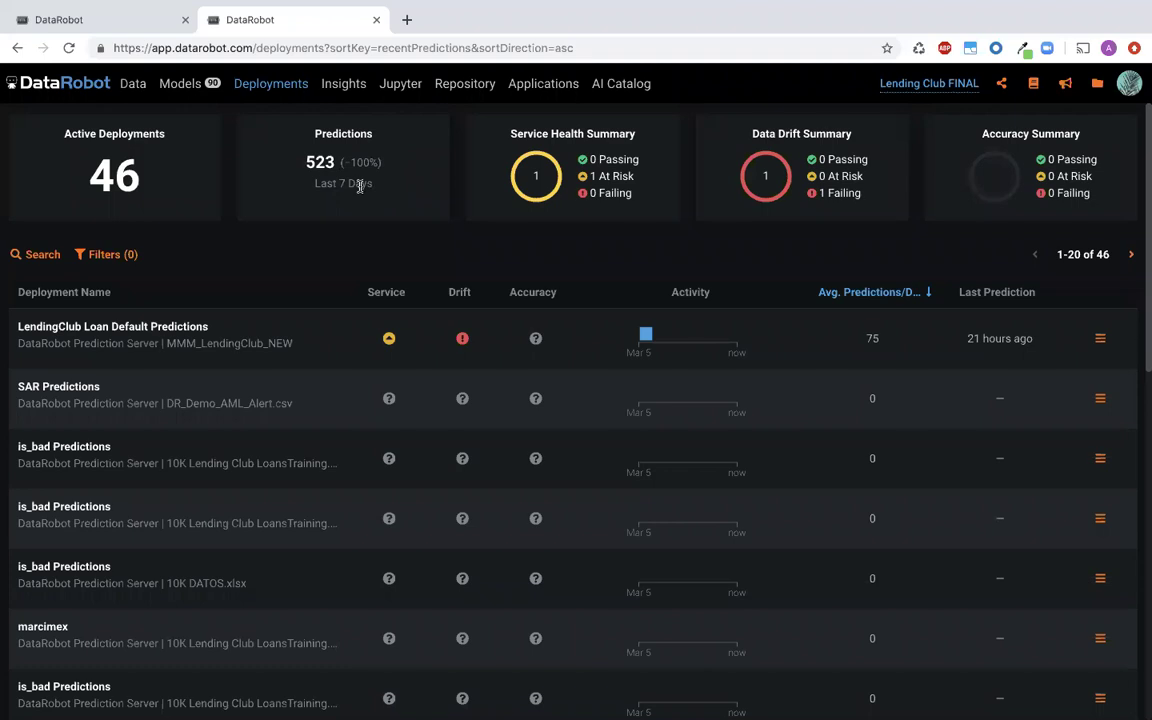
left_click(188, 328)
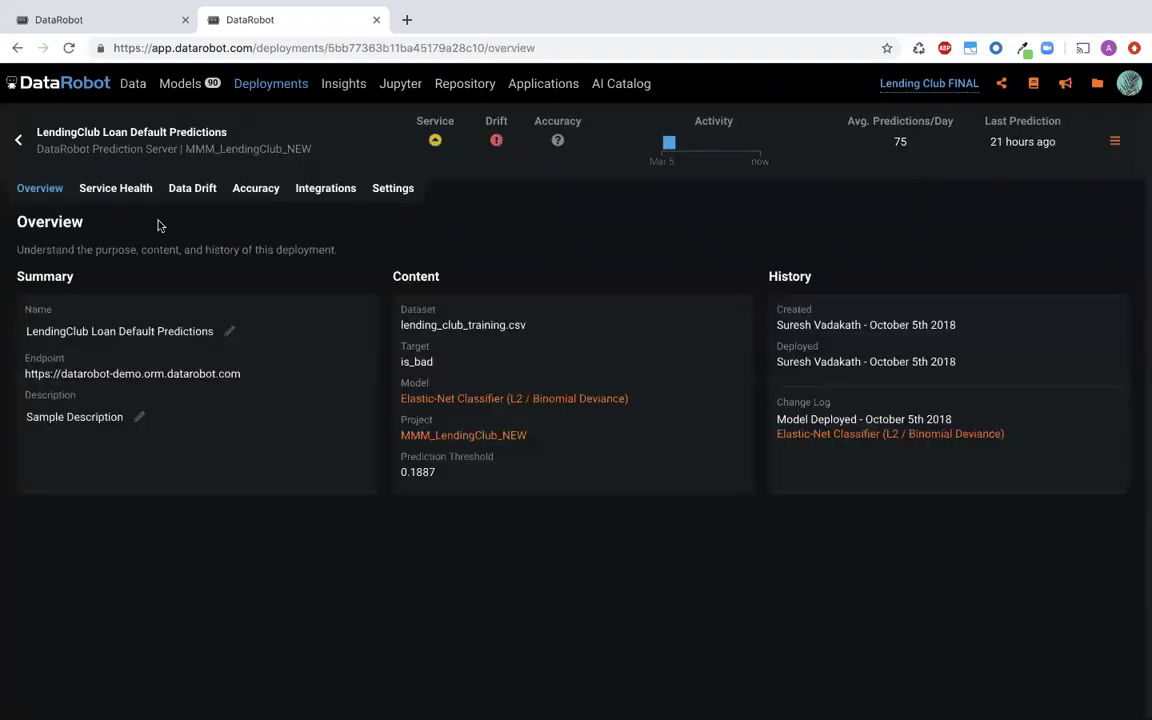
left_click(118, 191)
scroll(481, 350, "down", 1)
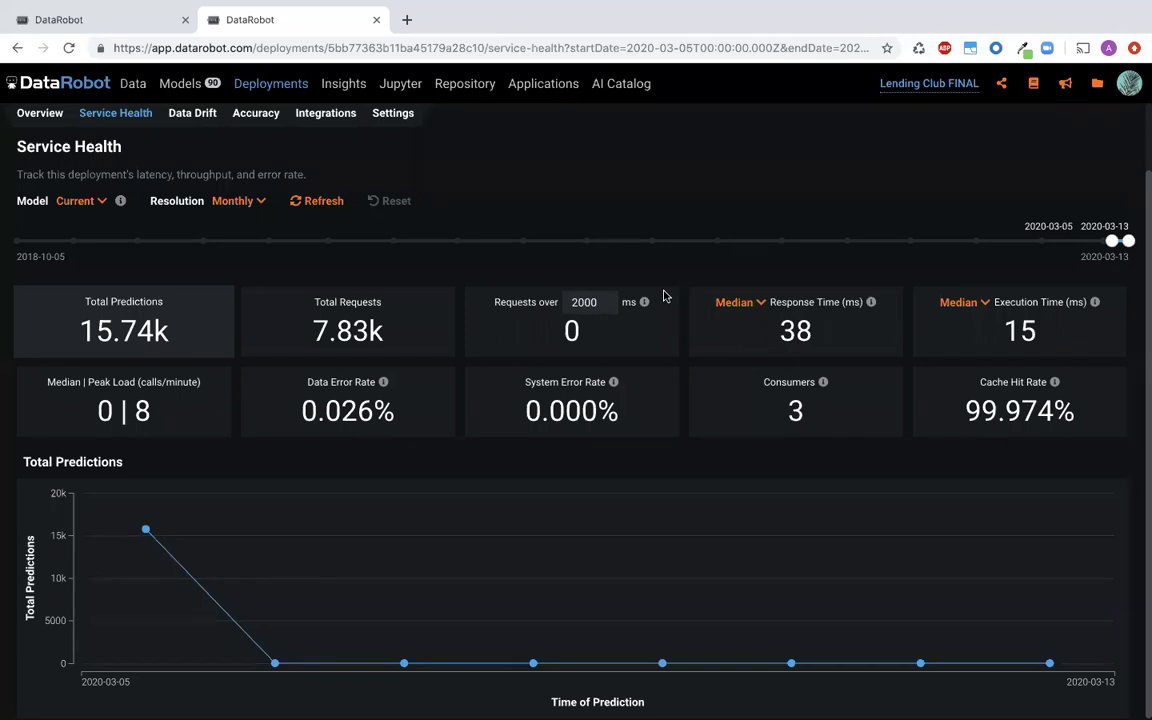
scroll(537, 283, "up", 2)
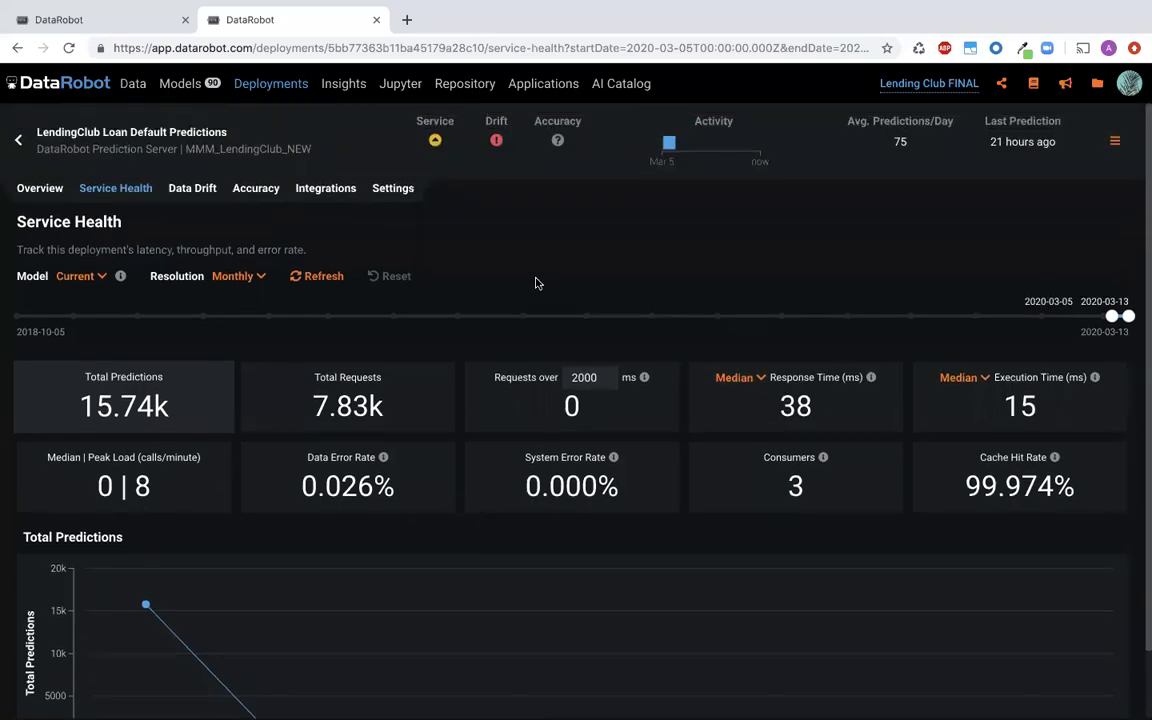
left_click(324, 196)
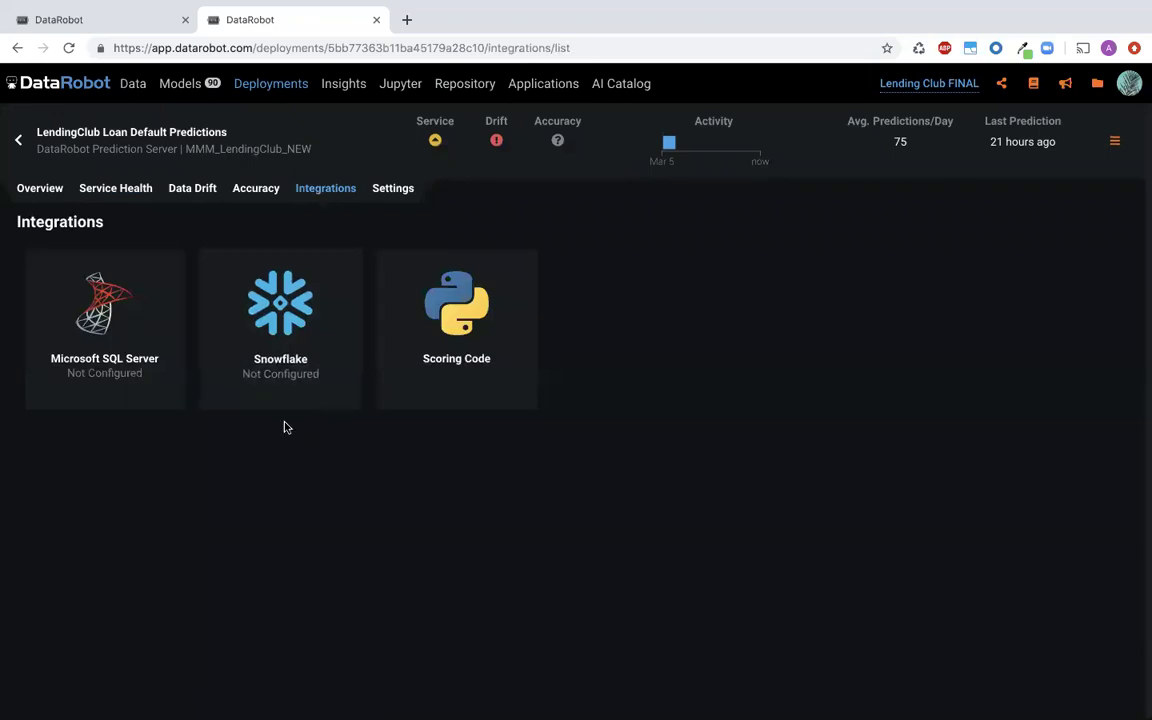
Open the deployment's Python Scoring Code integration, copy its script for single CSV predictions to the clipboard, and return to the integrations catalog
left_click(410, 300)
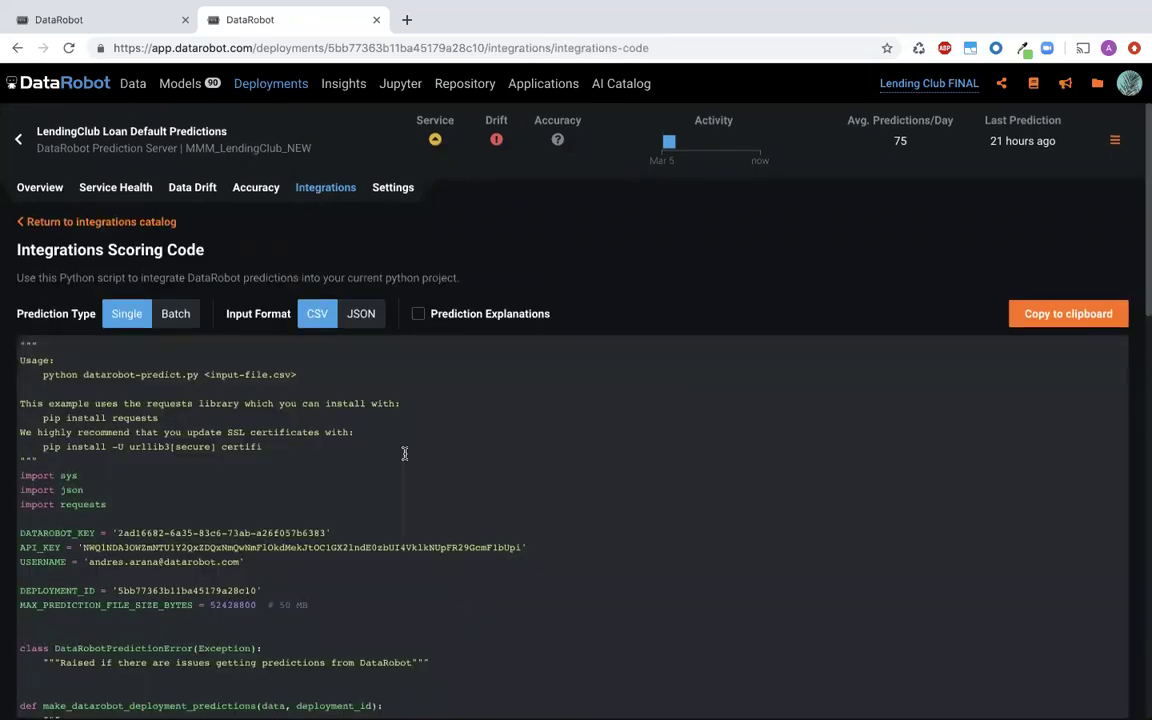
scroll(405, 453, "down", 3)
scroll(522, 356, "up", 3)
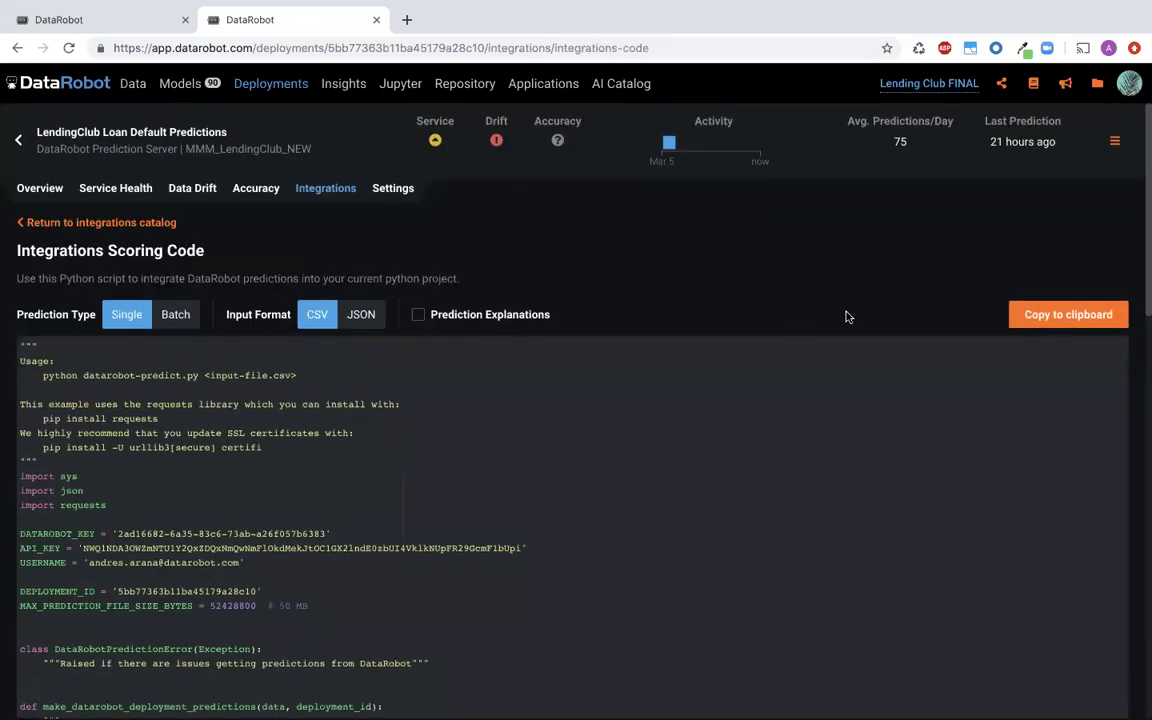
left_click(1060, 316)
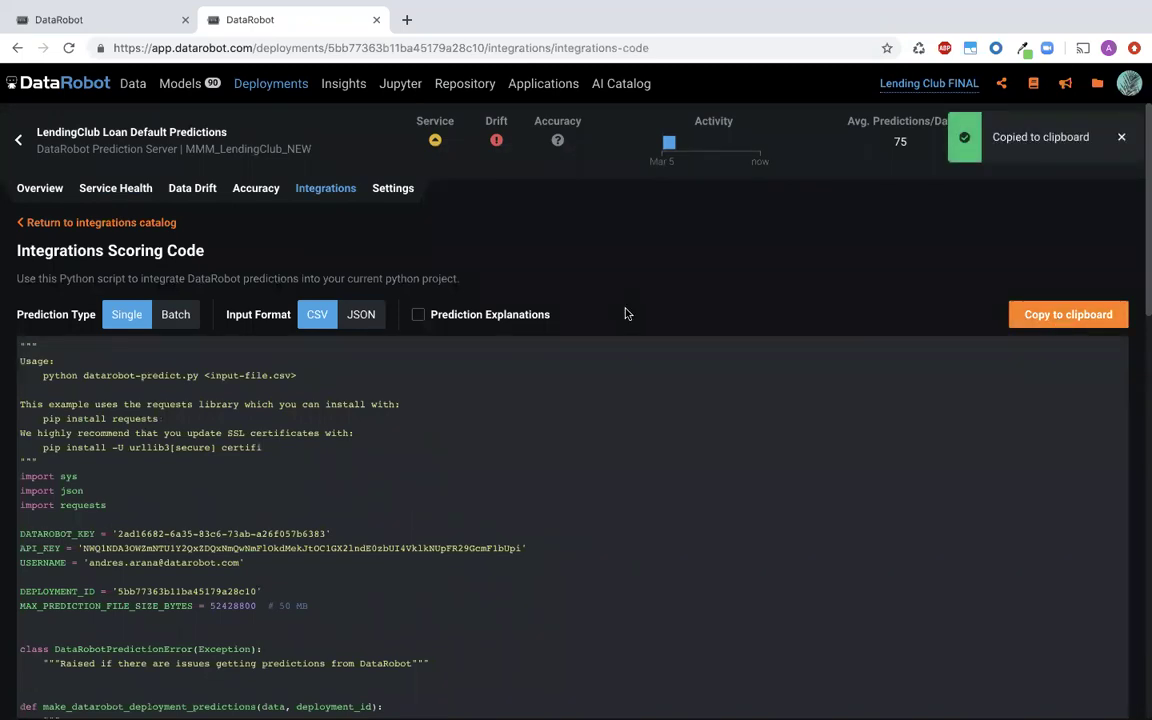
left_click(331, 198)
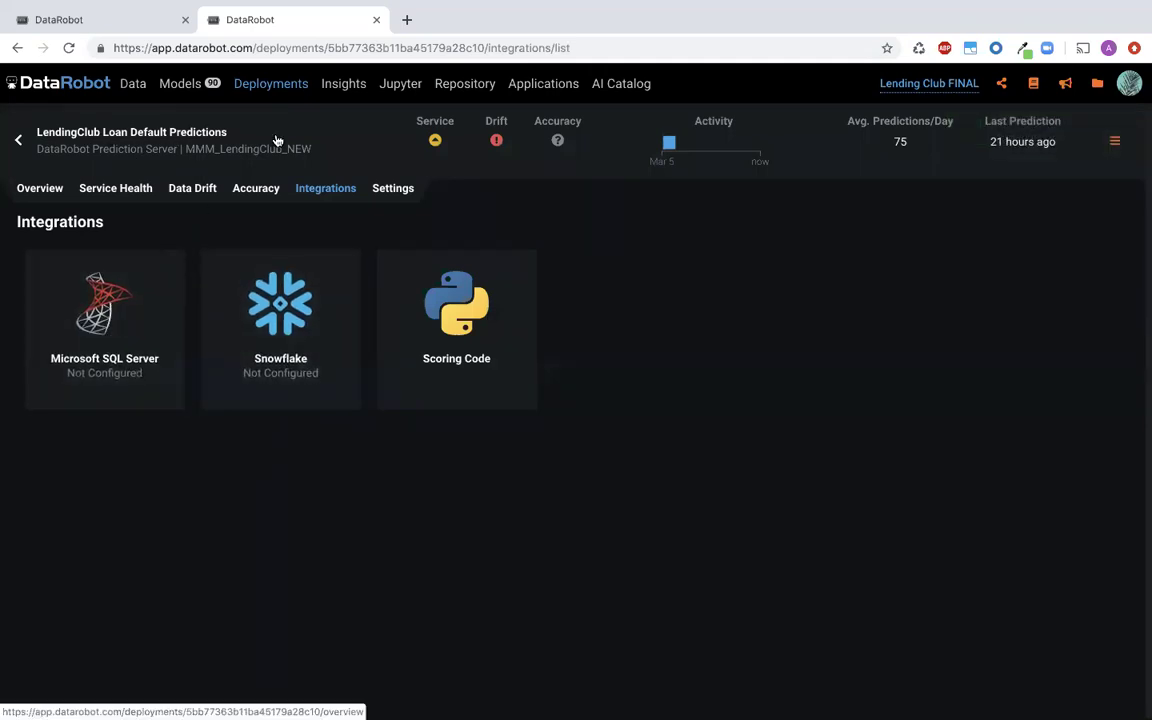
Review the deployment's Data Drift charts and examine the training versus scoring distribution of the high-importance failing feature int_rate
left_click(102, 136)
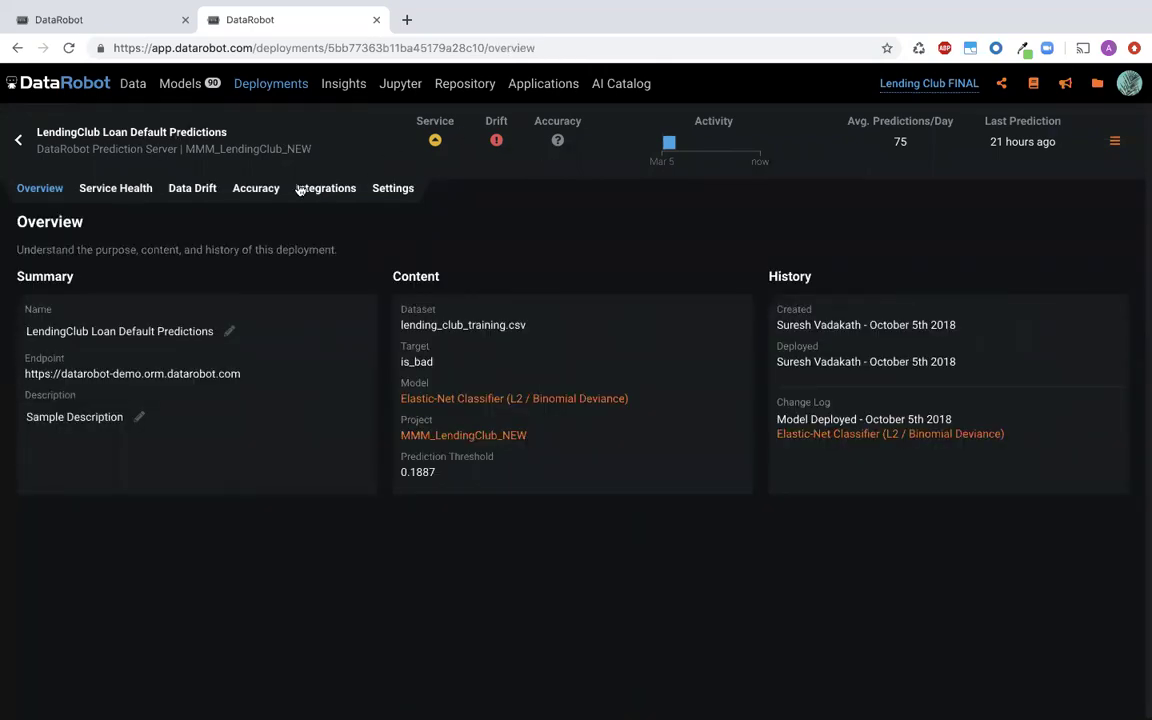
left_click(192, 188)
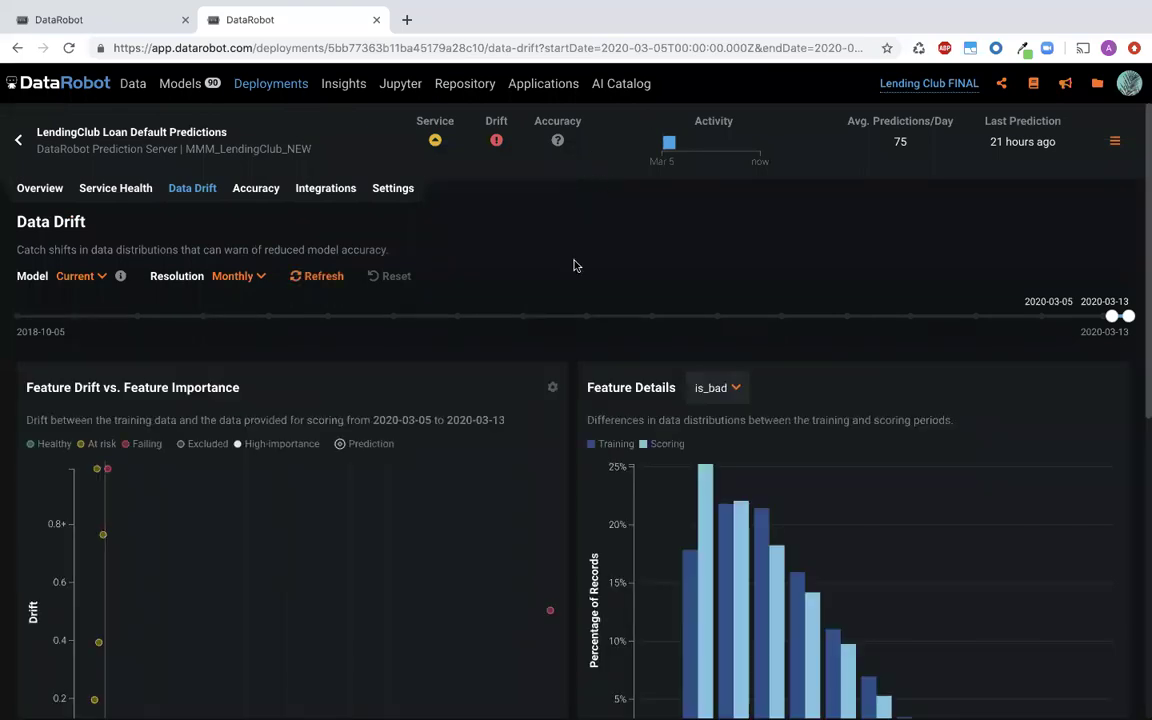
scroll(576, 262, "down", 2)
scroll(575, 264, "up", 1)
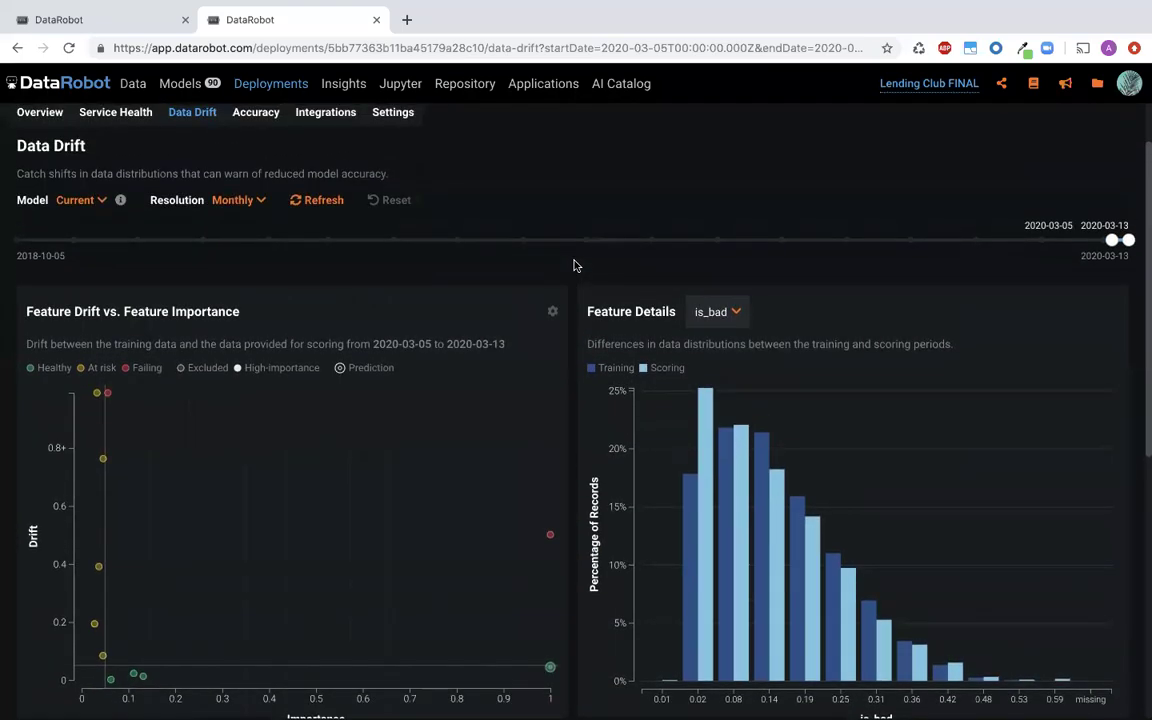
scroll(416, 446, "down", 1)
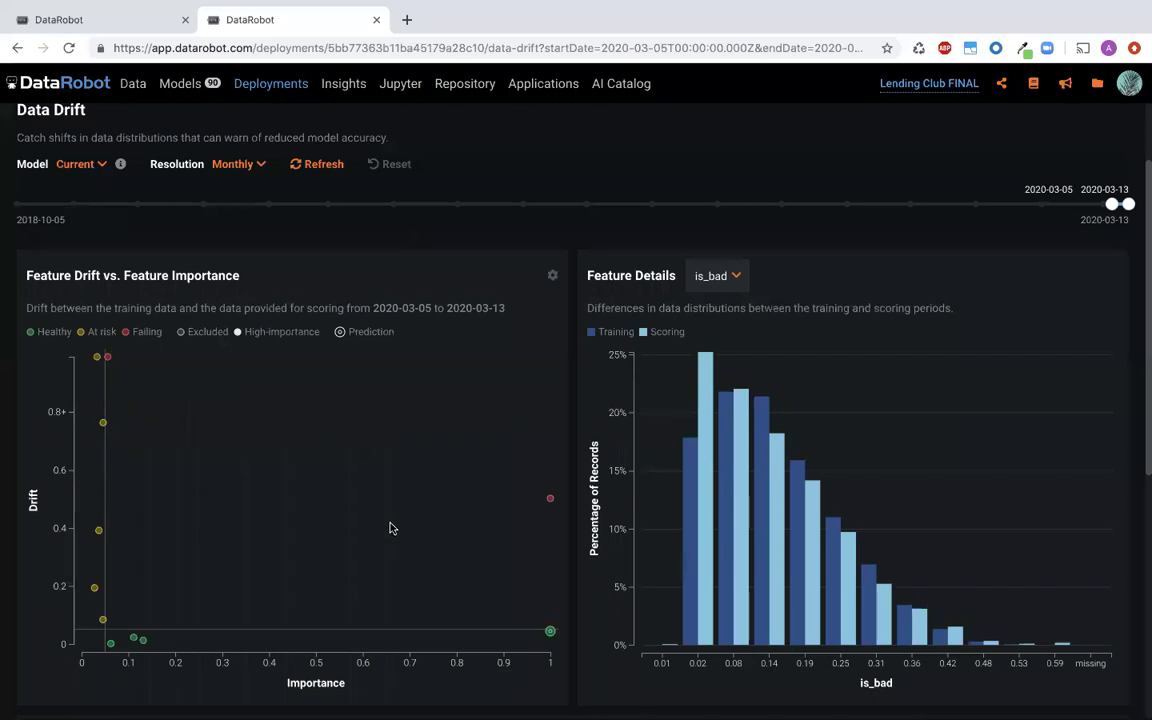
scroll(535, 497, "up", 1)
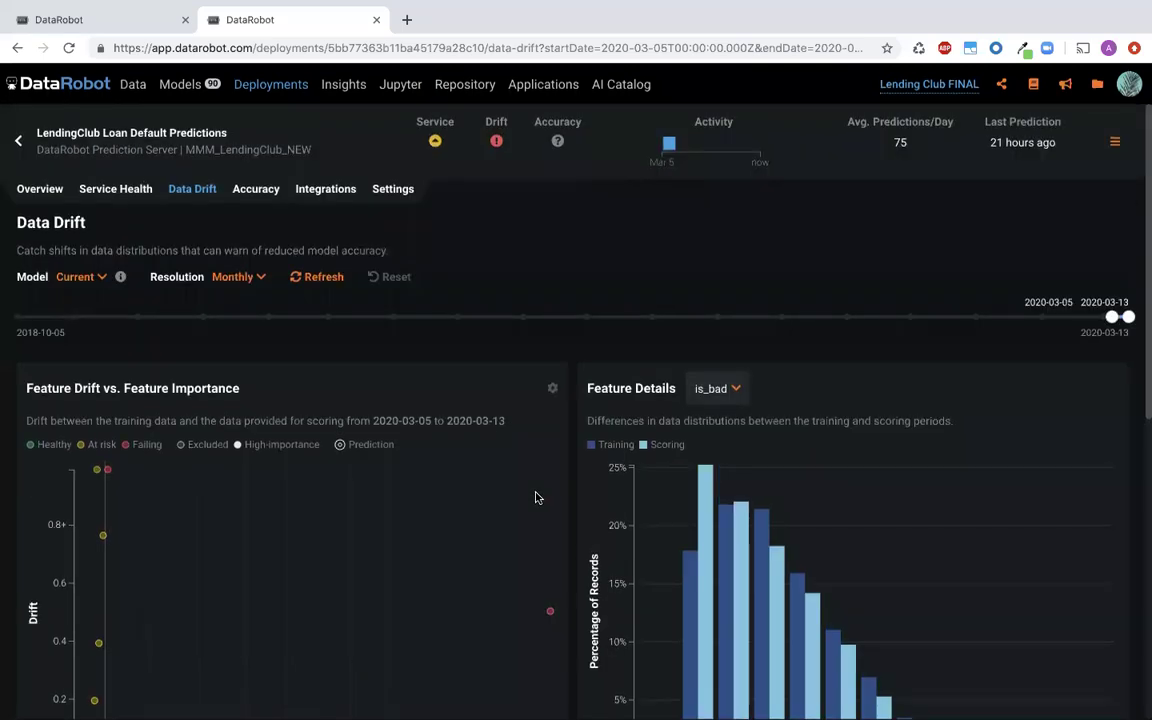
scroll(552, 460, "down", 1)
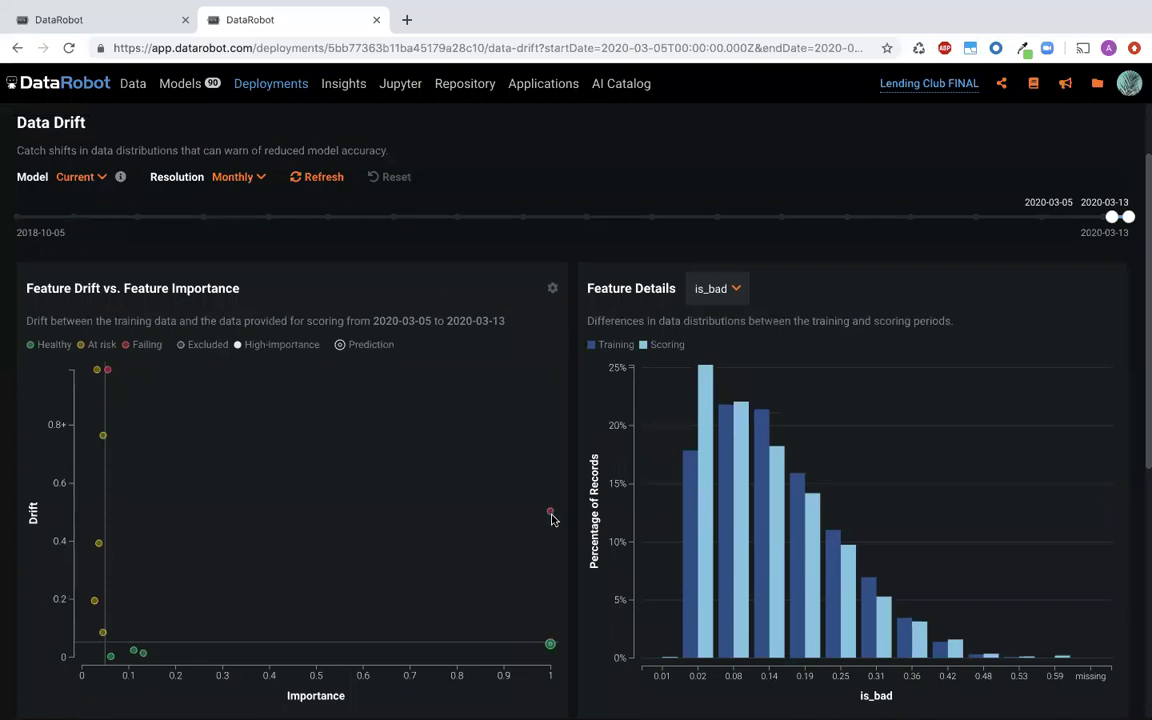
left_click(551, 515)
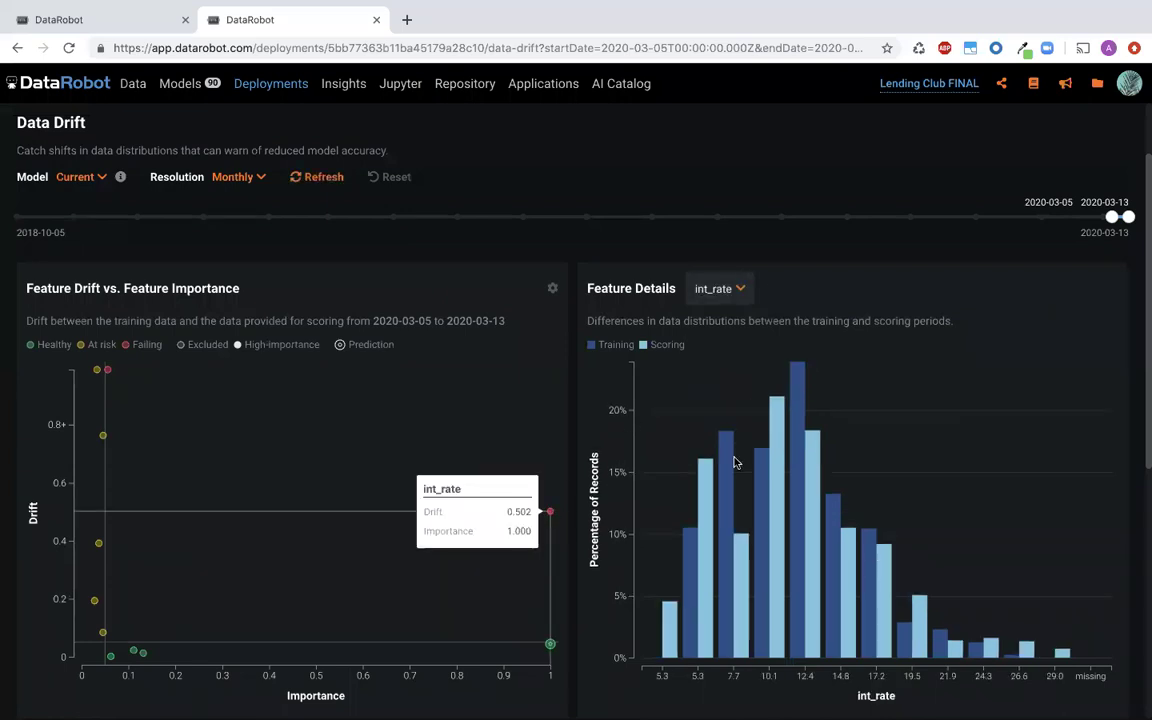
scroll(801, 272, "up", 2)
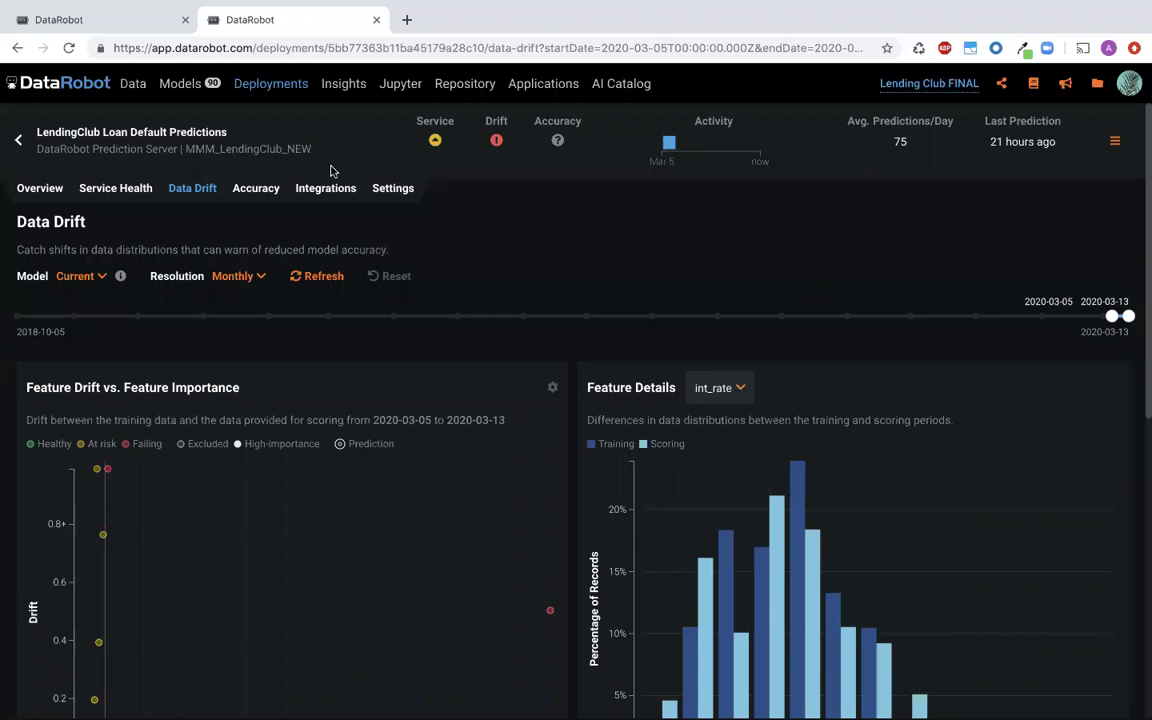
Open the project's Word Cloud insight for the emp_title model M73 and examine the coefficients of hyatt, university and accenture
left_click(343, 83)
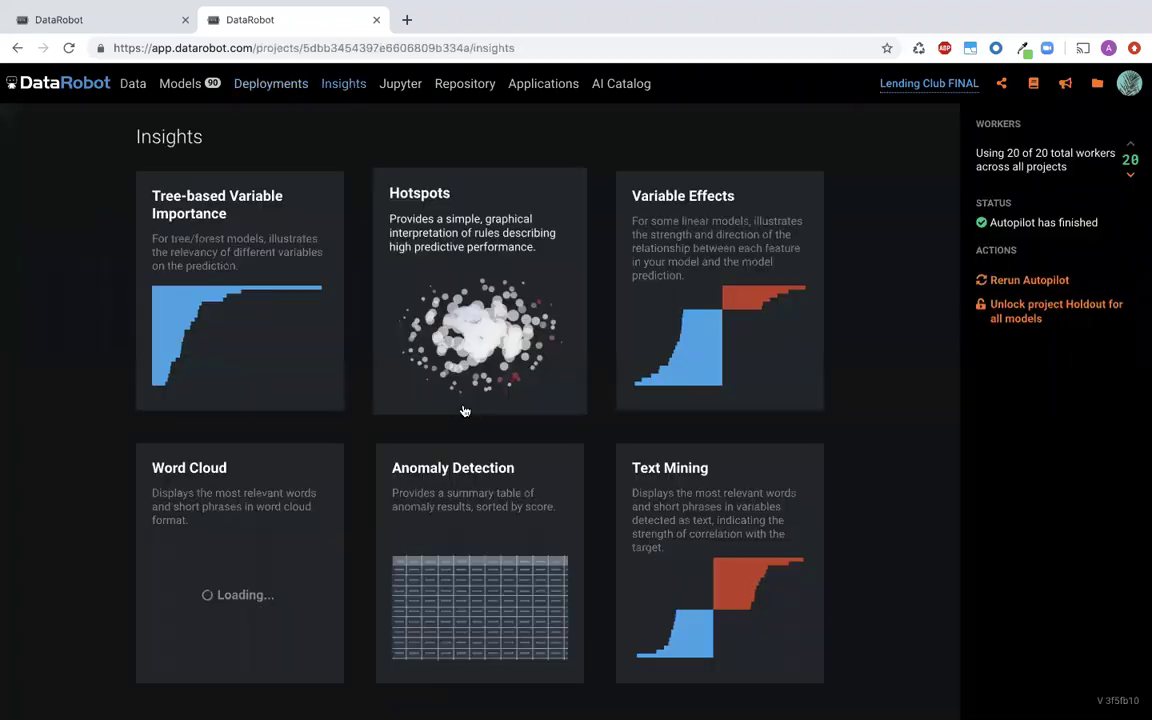
left_click(311, 502)
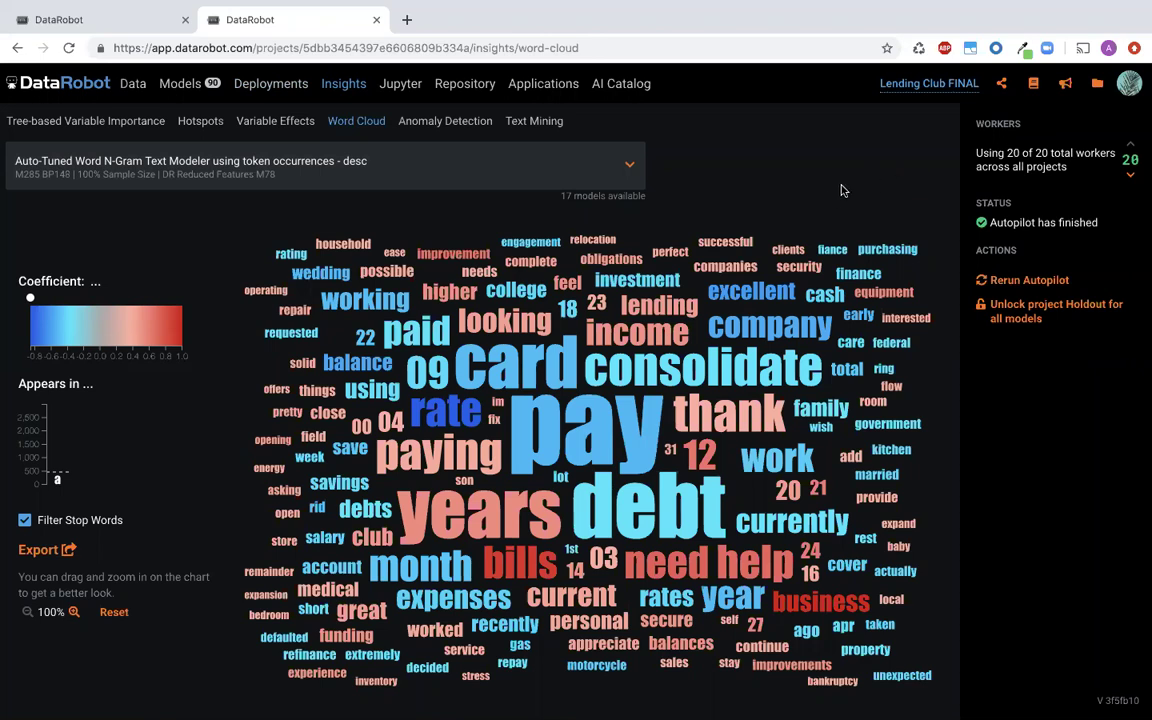
left_click(617, 168)
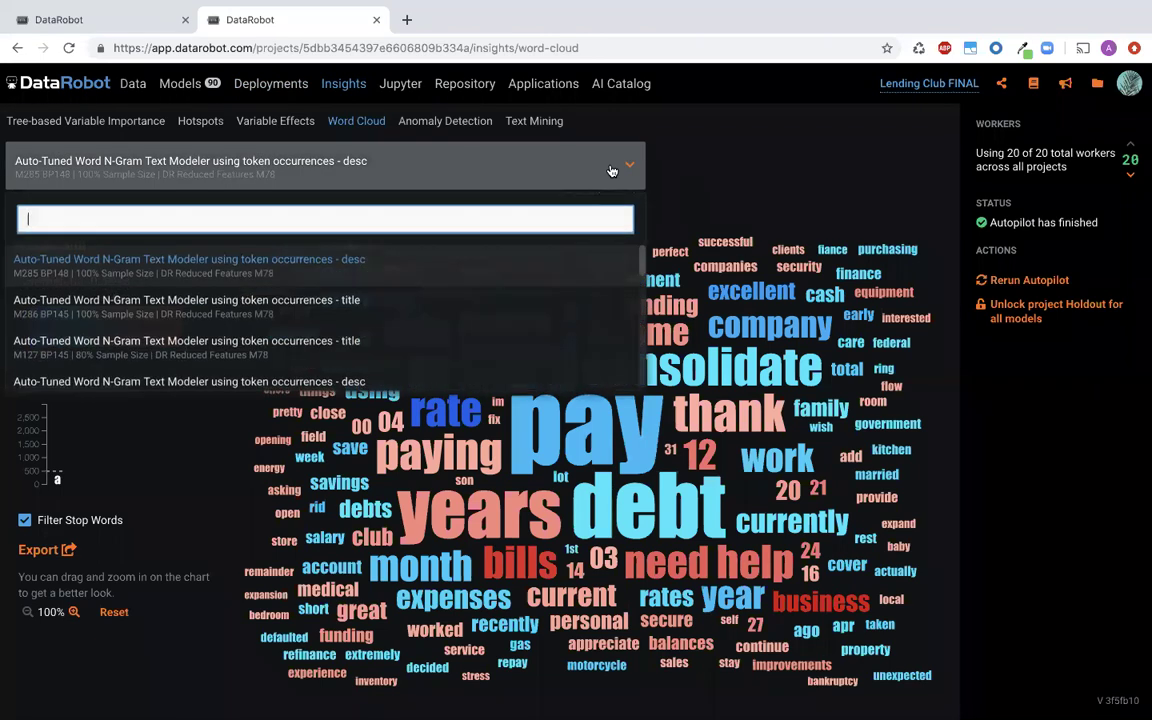
scroll(378, 311, "down", 2)
scroll(378, 311, "down", 3)
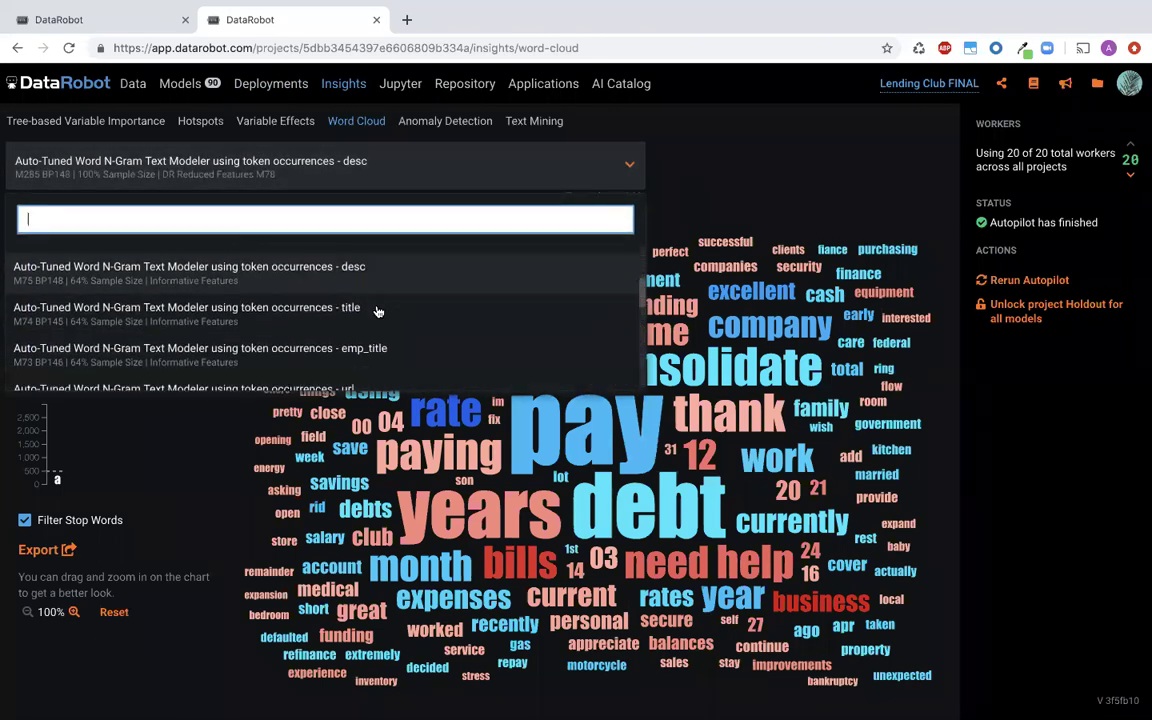
left_click(378, 340)
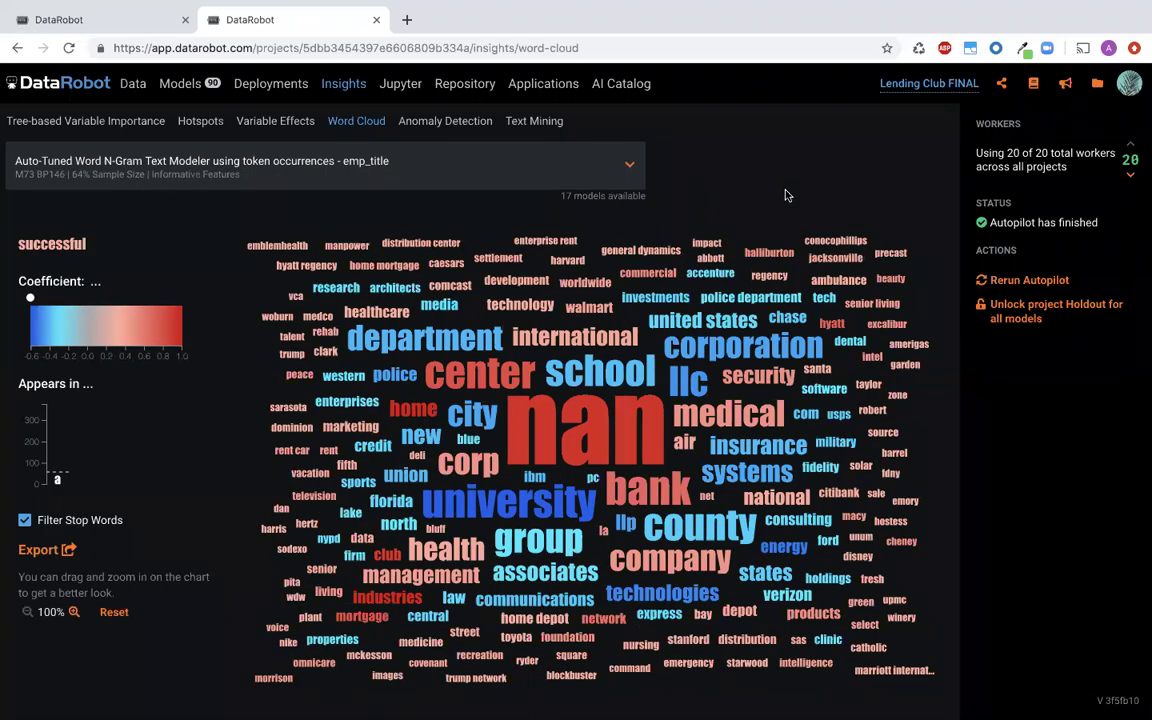
mouse_move(834, 325)
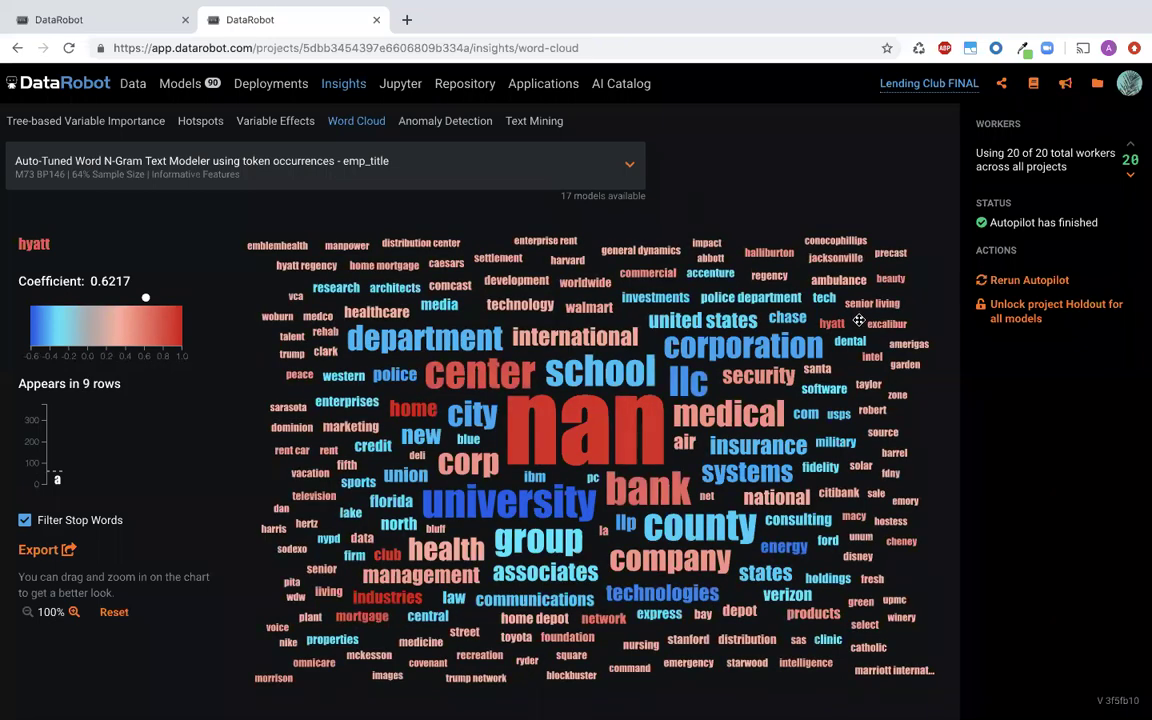
mouse_move(528, 507)
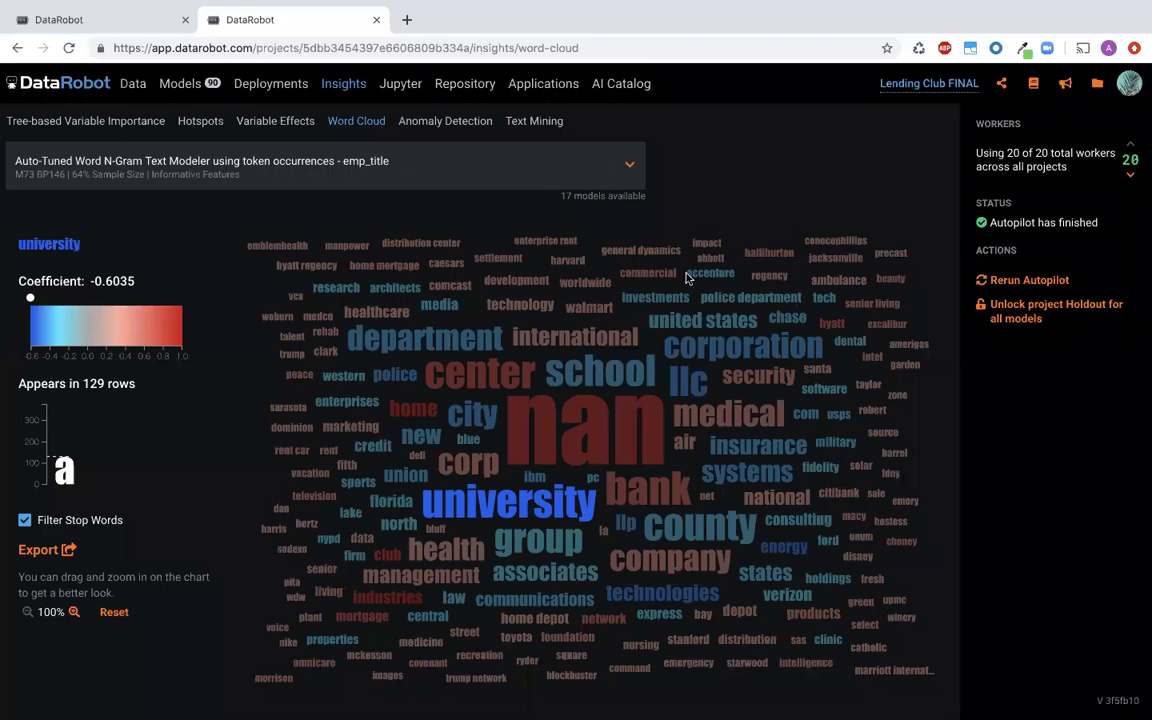
mouse_move(688, 278)
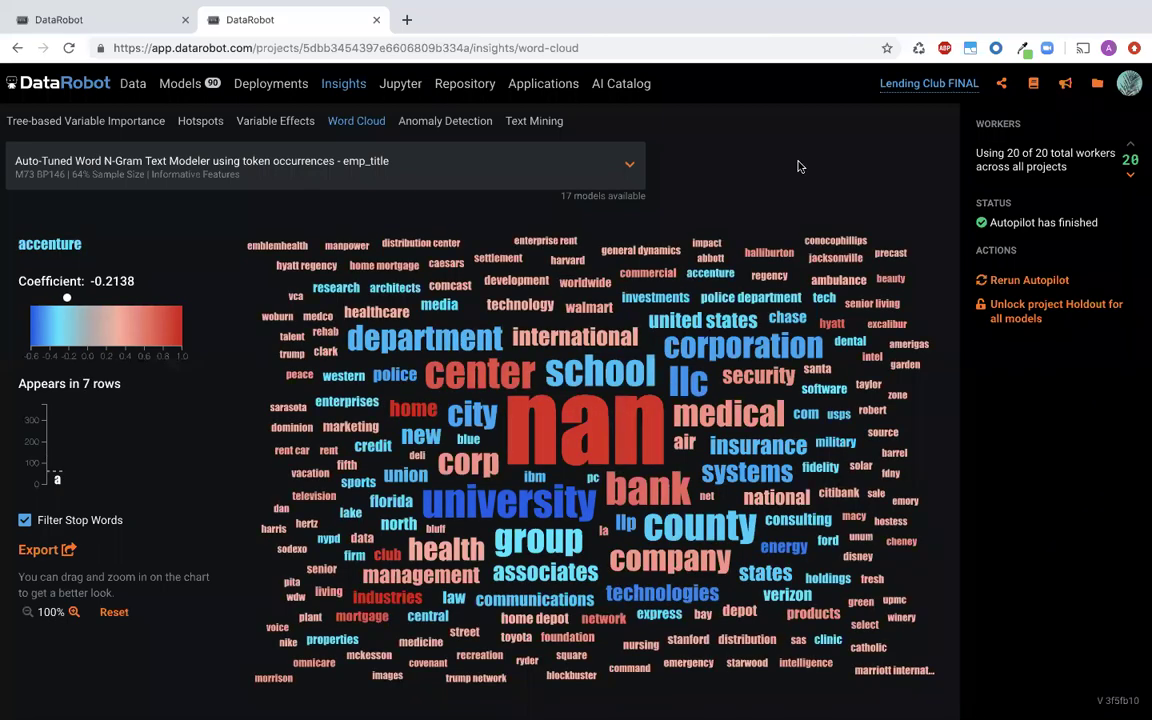